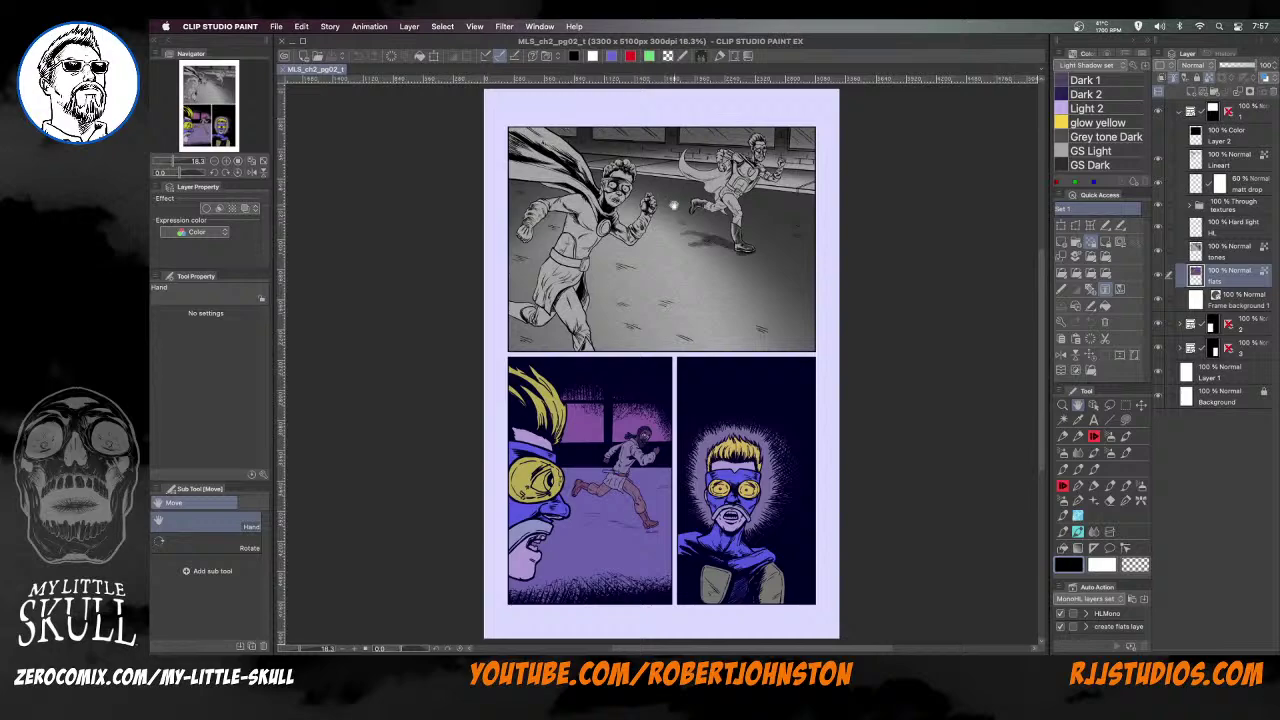
pyautogui.scroll(5, 671, 217)
pyautogui.scroll(-2, 796, 340)
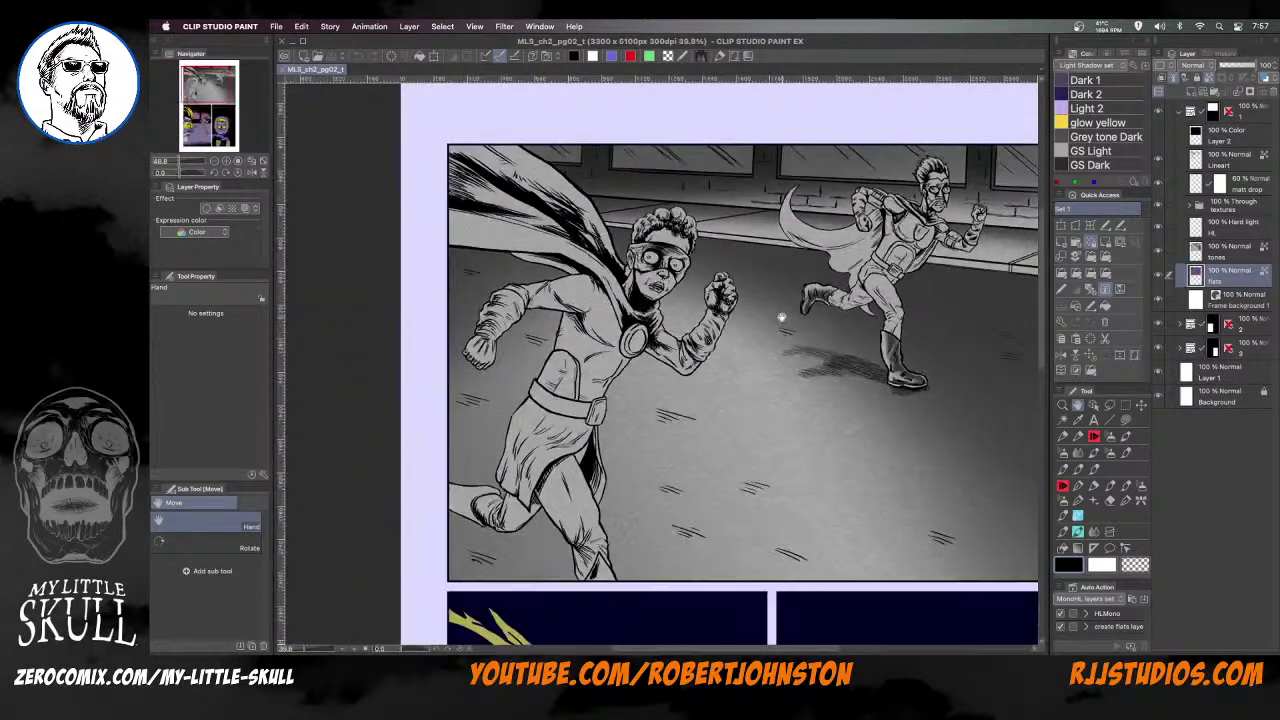
pyautogui.scroll(-1, 786, 301)
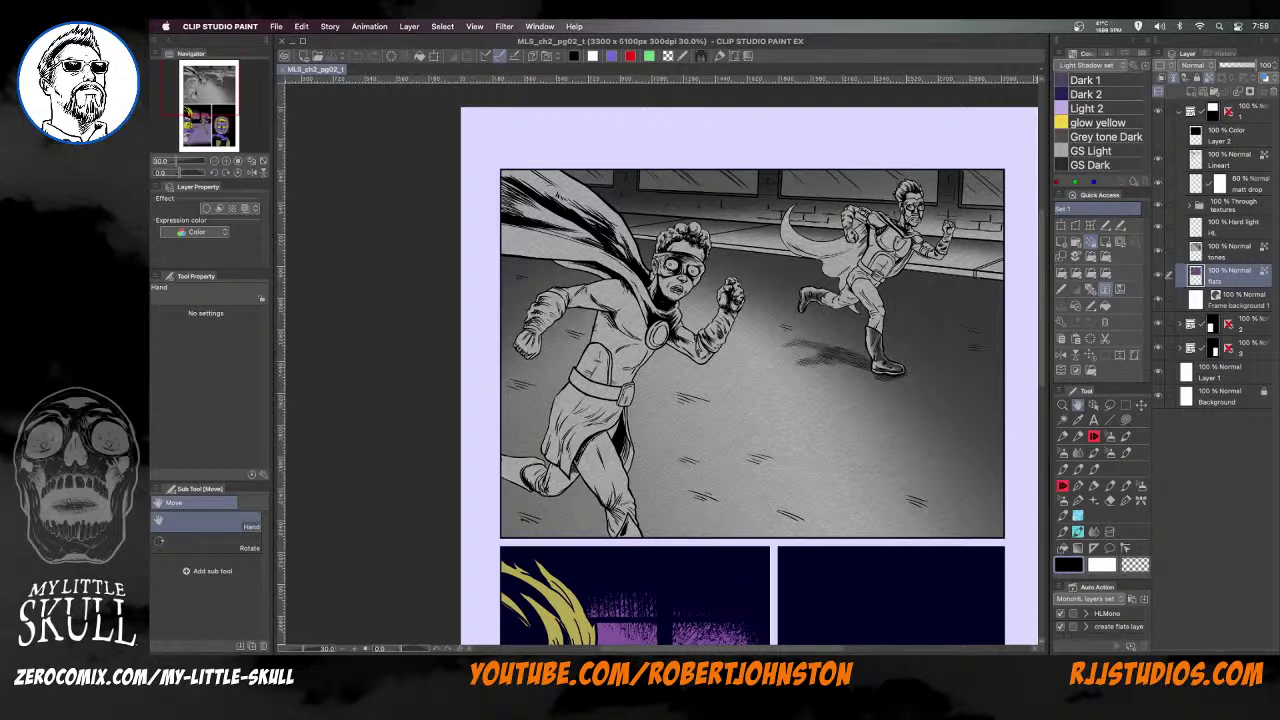
pyautogui.press('super+Tab')
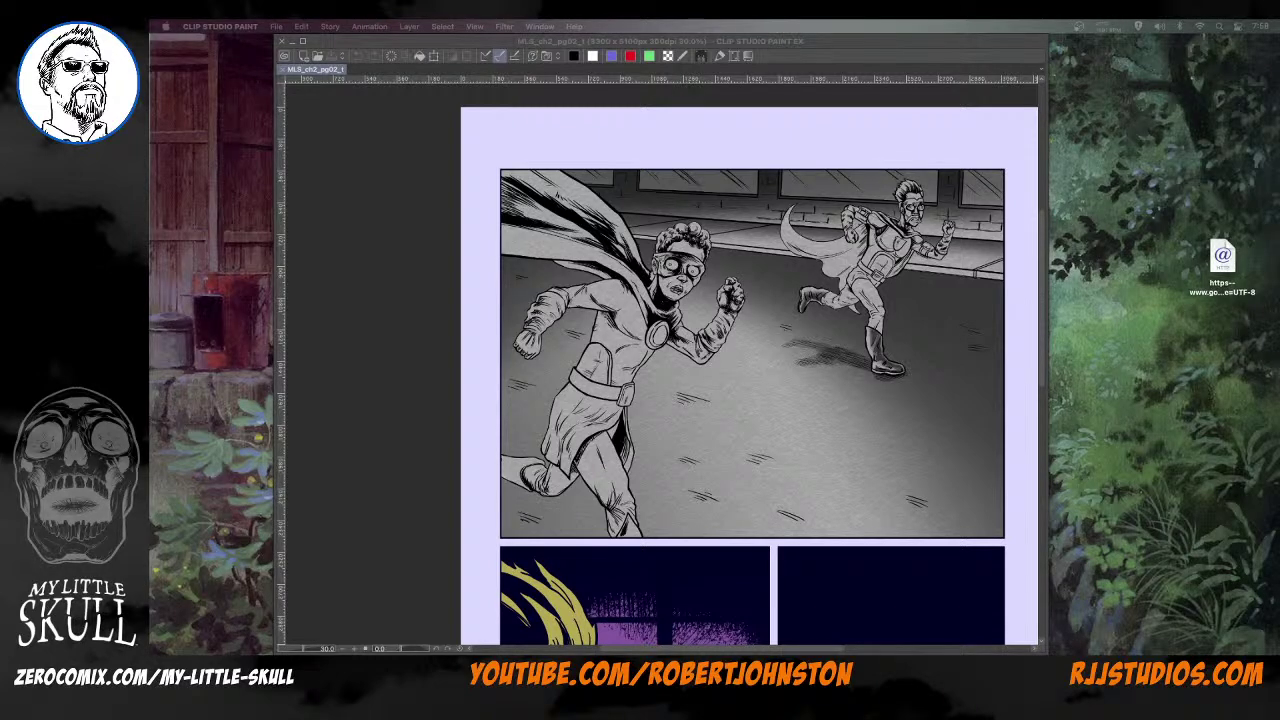
pyautogui.click(801, 46)
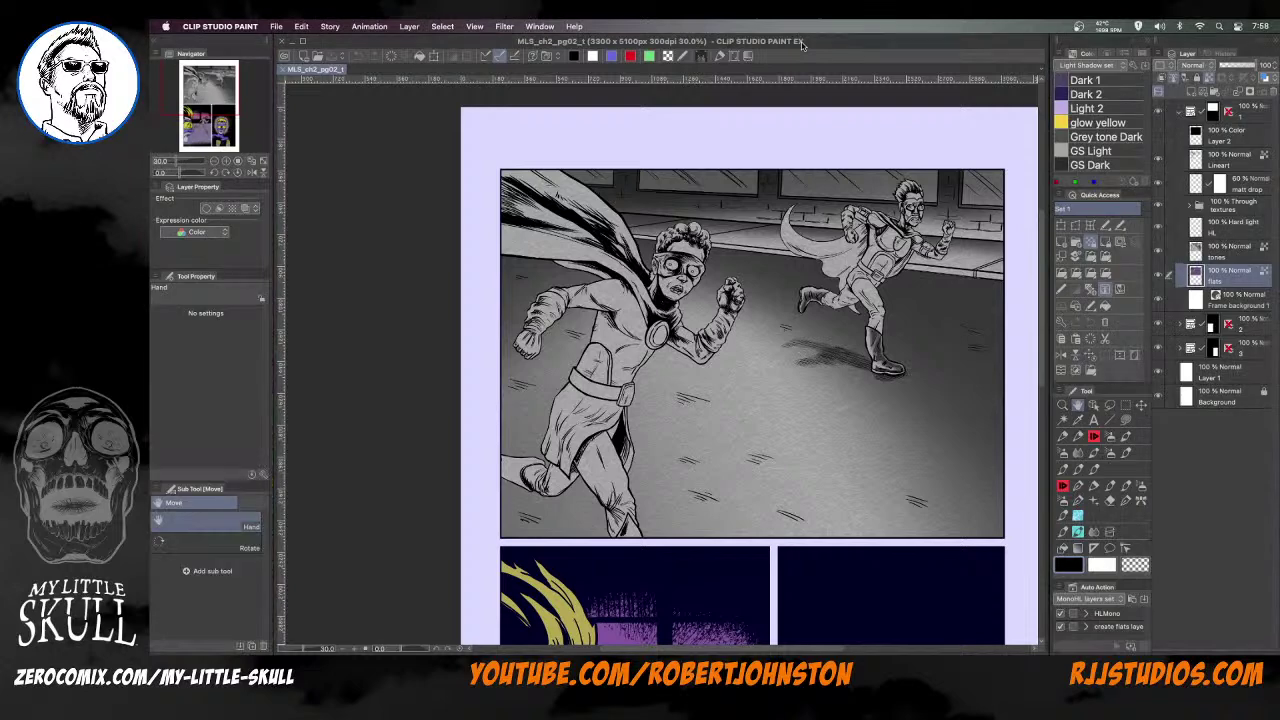
pyautogui.press('super+Tab')
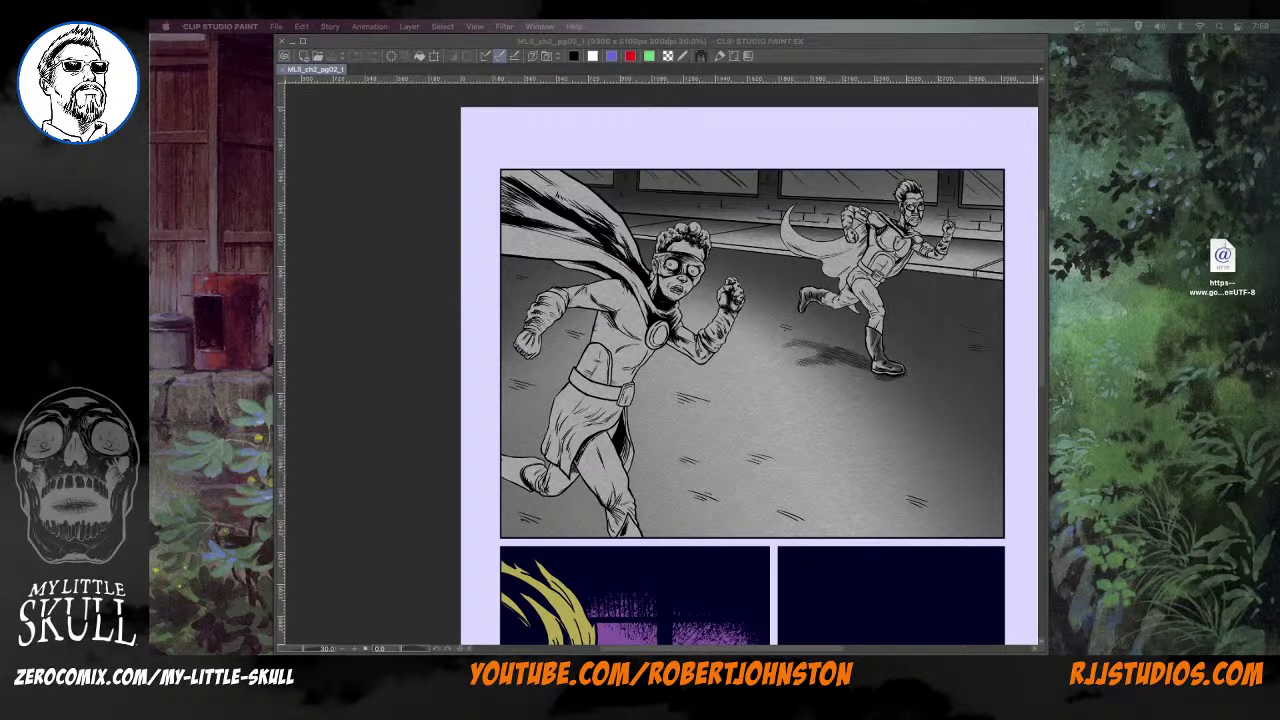
pyautogui.click(855, 40)
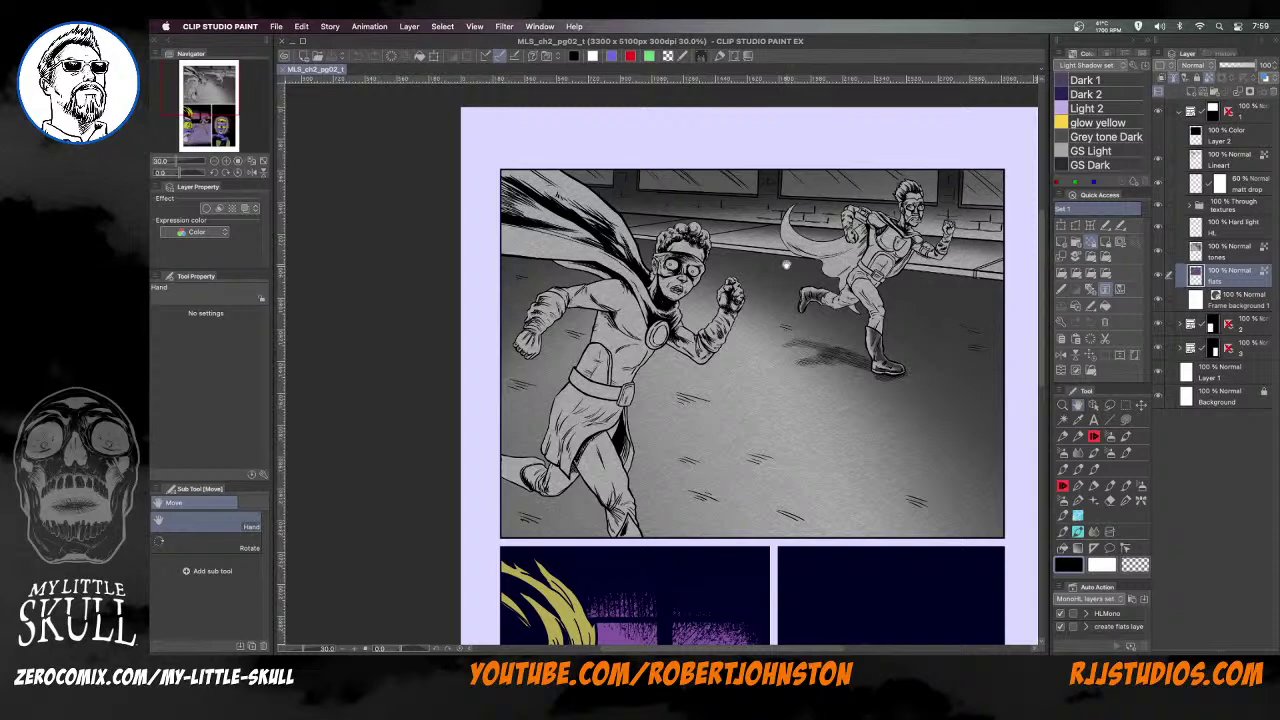
# Select the hard light layer HL in the first panel's folder
pyautogui.moveTo(925, 254); pyautogui.dragTo(847, 256)
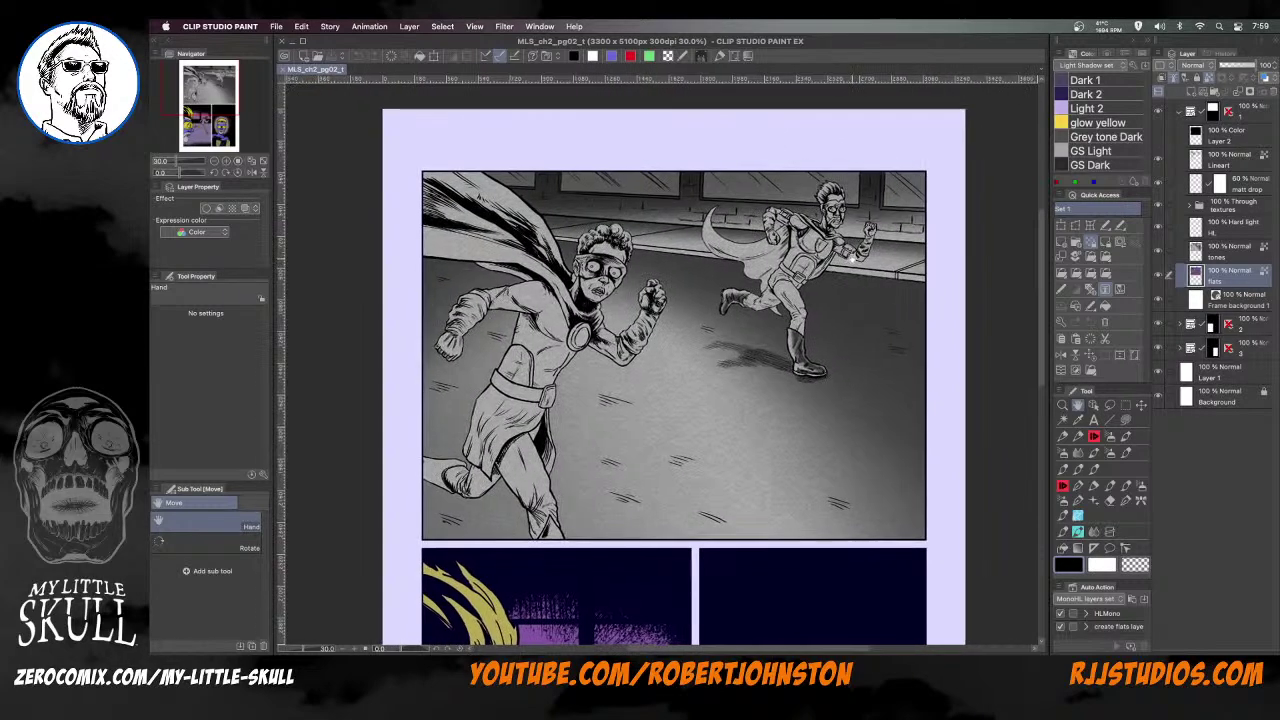
pyautogui.scroll(5, 804, 277)
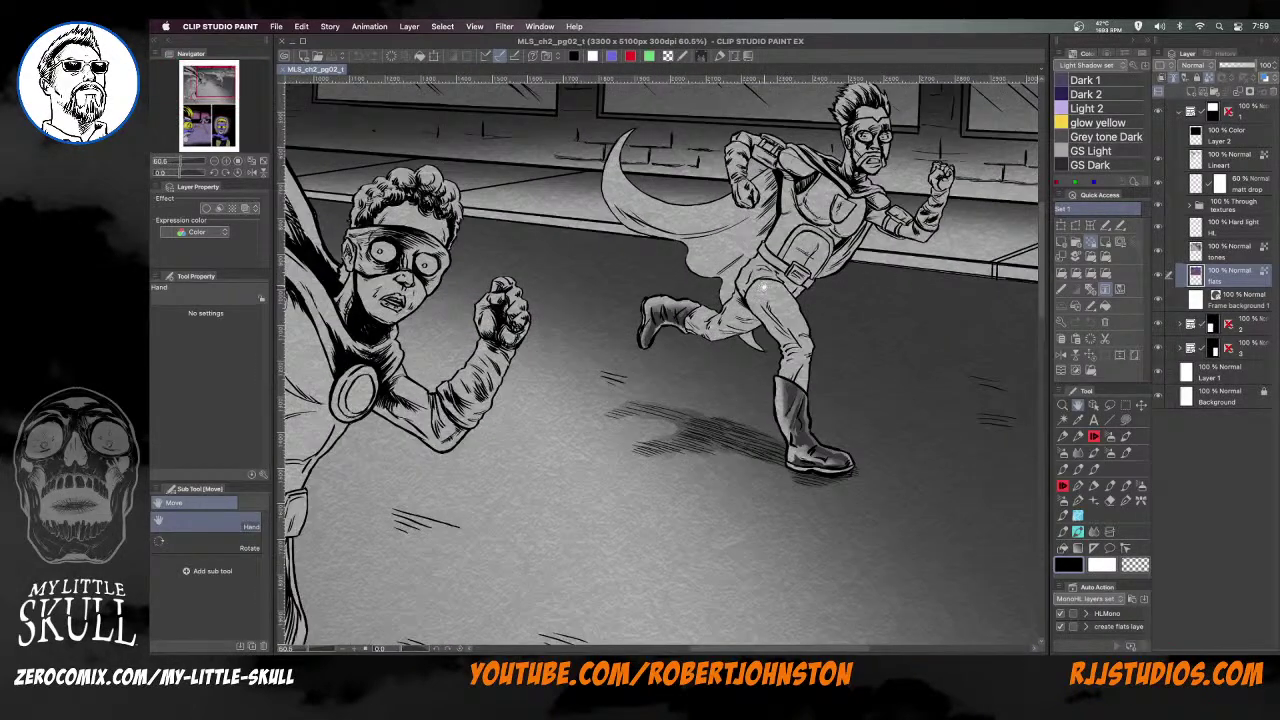
pyautogui.scroll(4, 808, 346)
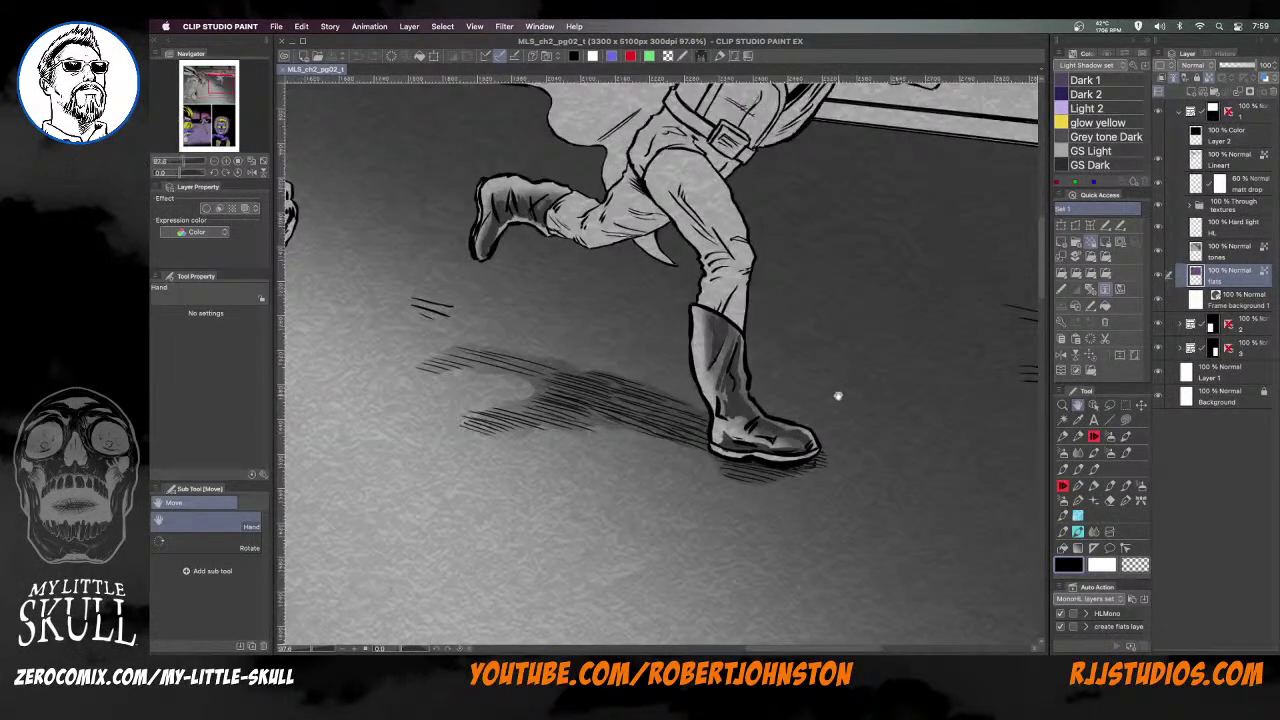
pyautogui.scroll(-3, 766, 391)
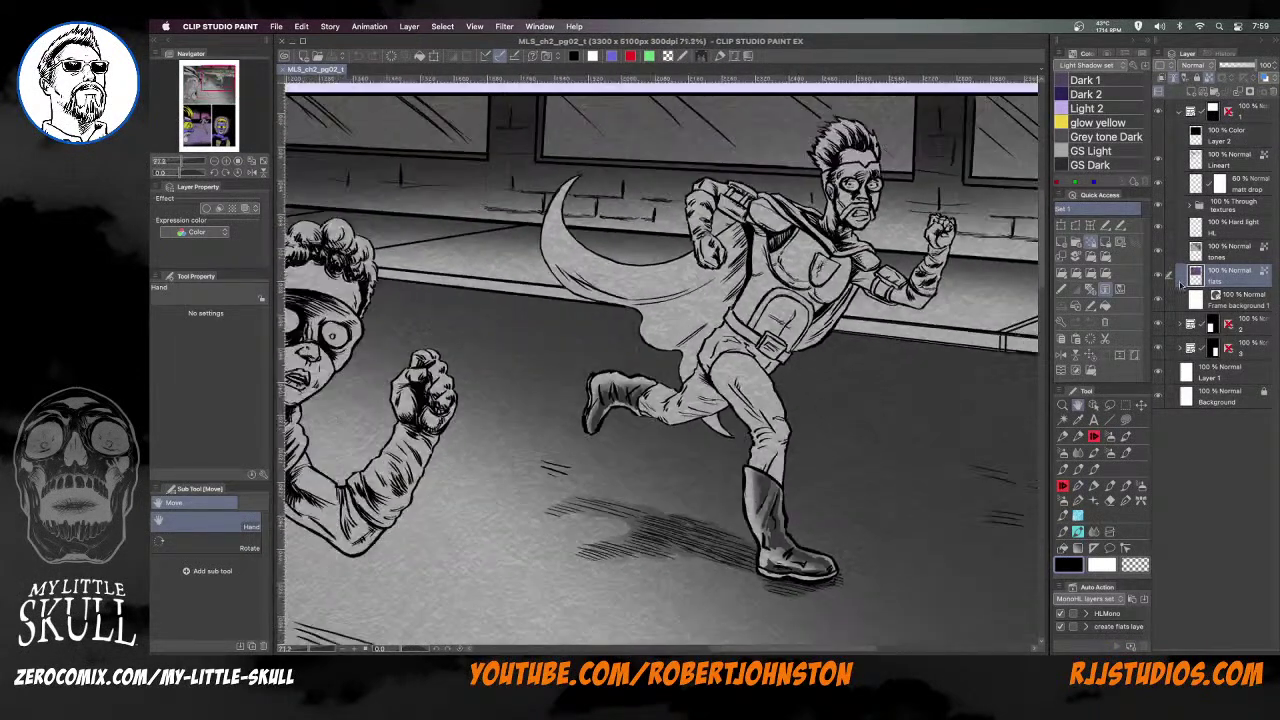
pyautogui.click(1157, 230)
pyautogui.click(1215, 236)
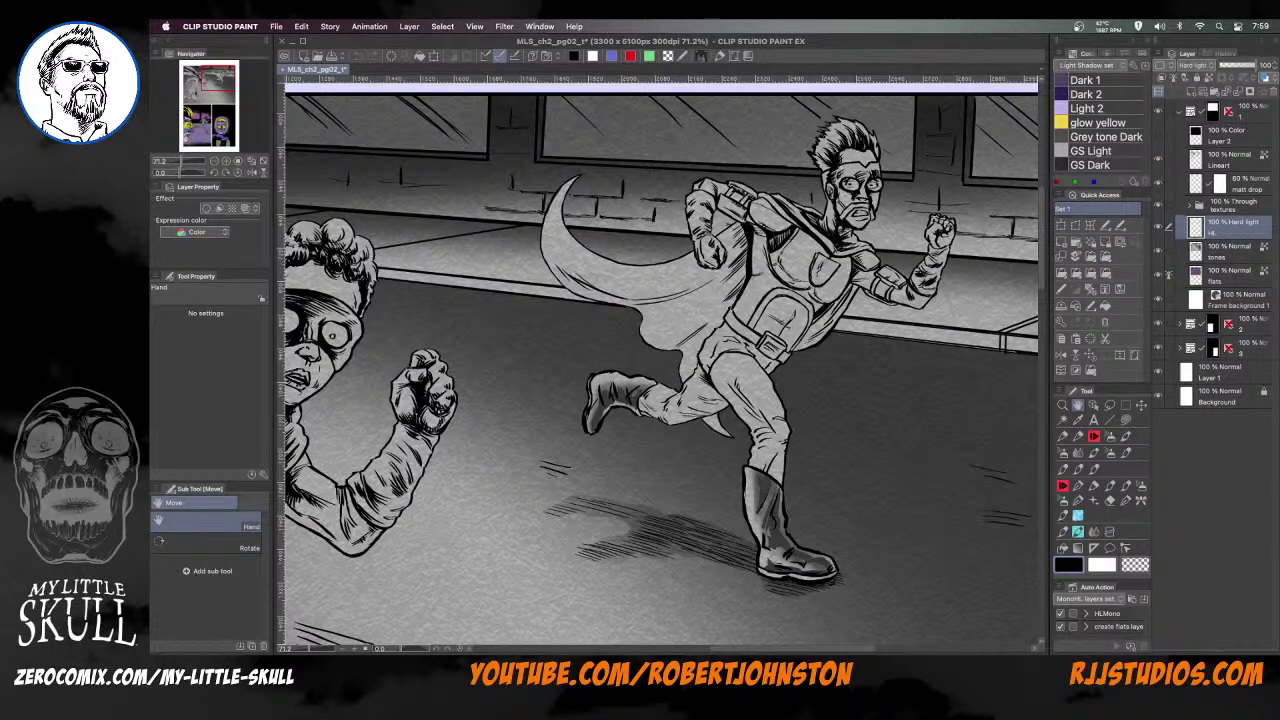
pyautogui.press('Tab')
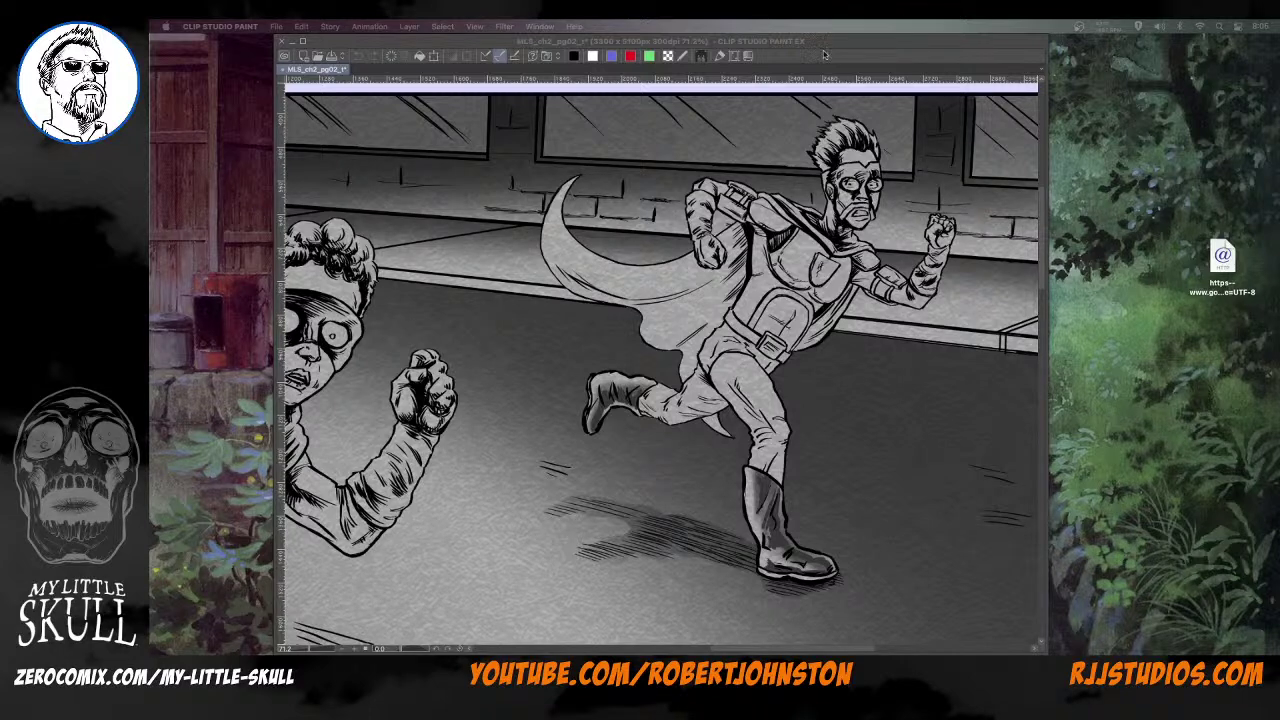
pyautogui.click(867, 58)
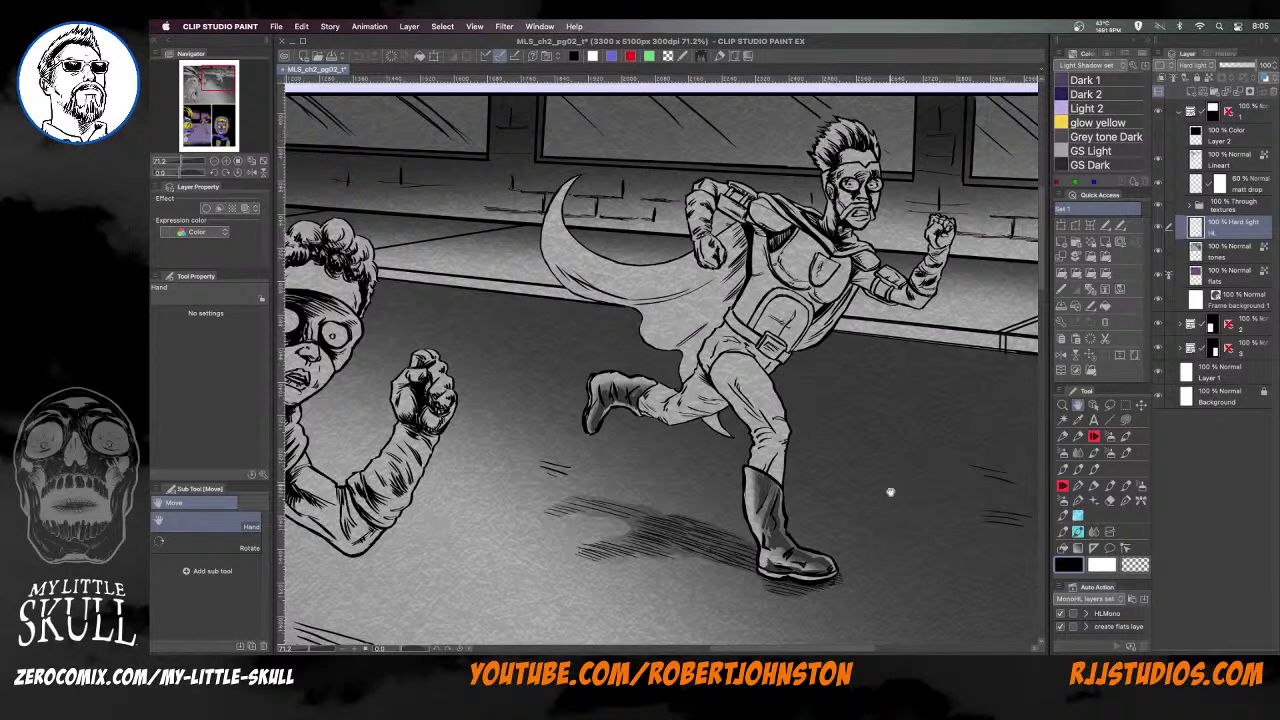
pyautogui.moveTo(849, 47); pyautogui.dragTo(815, 46)
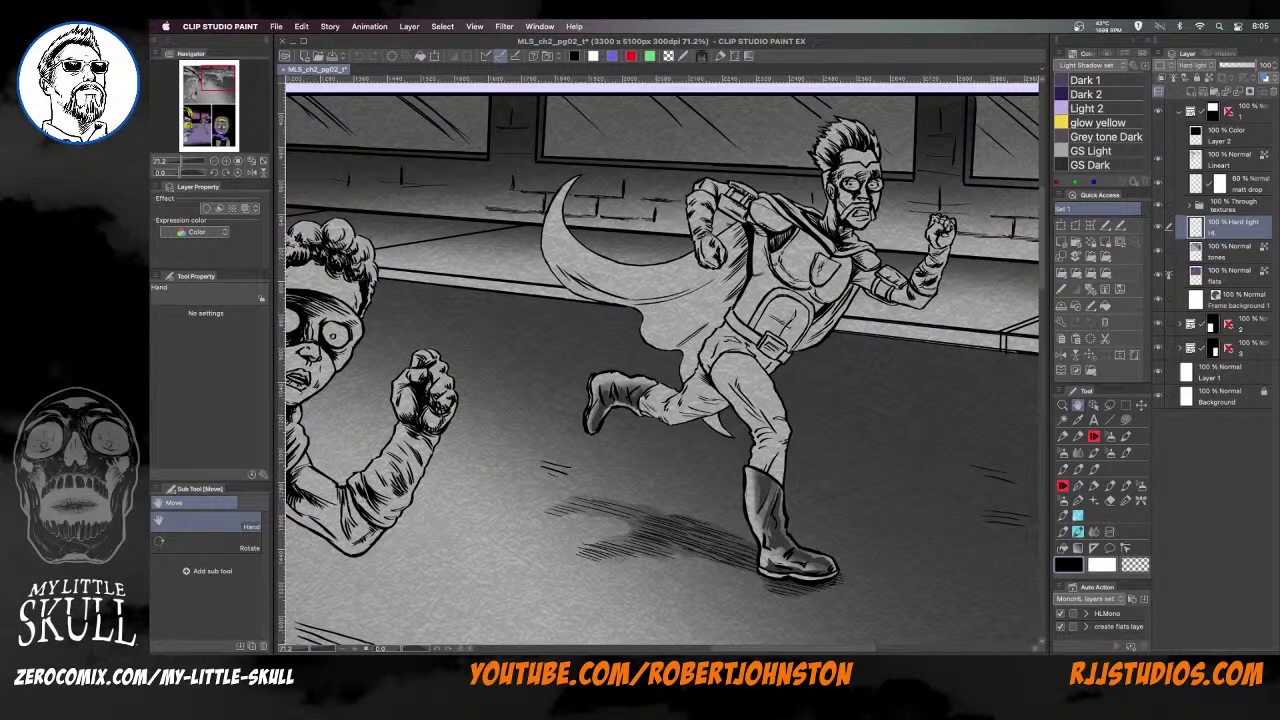
pyautogui.press('super+Tab')
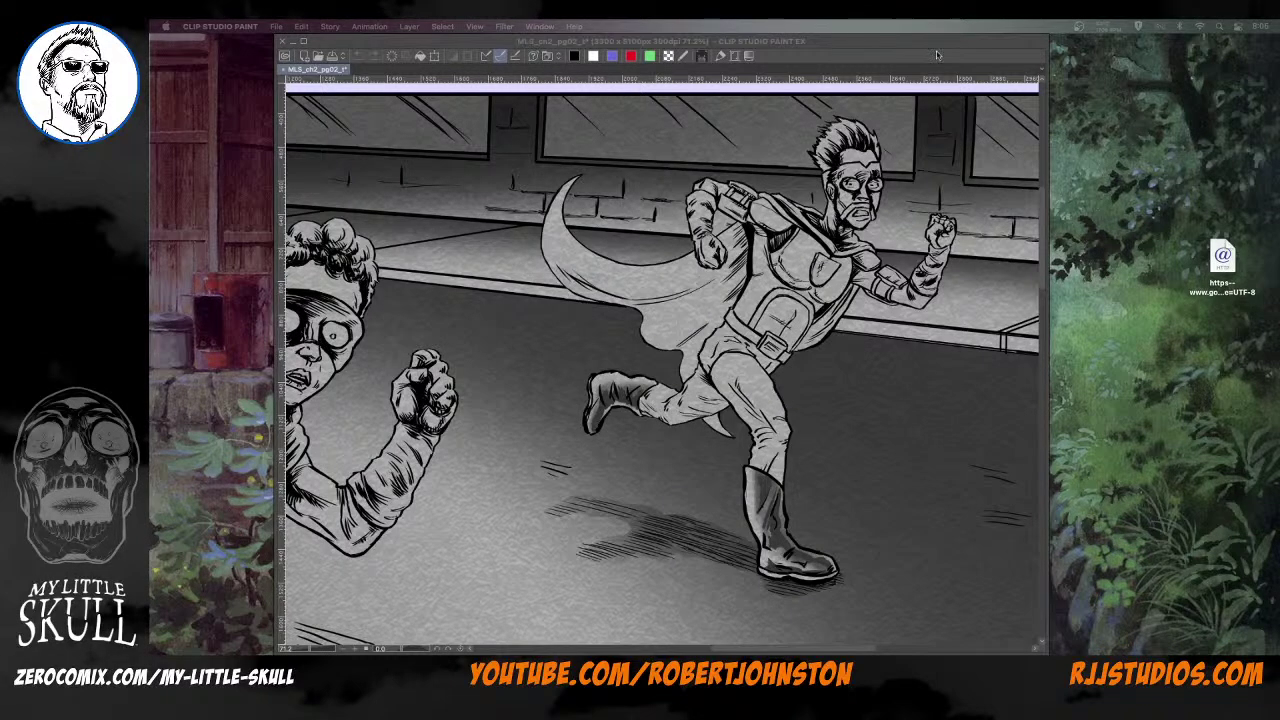
pyautogui.click(896, 45)
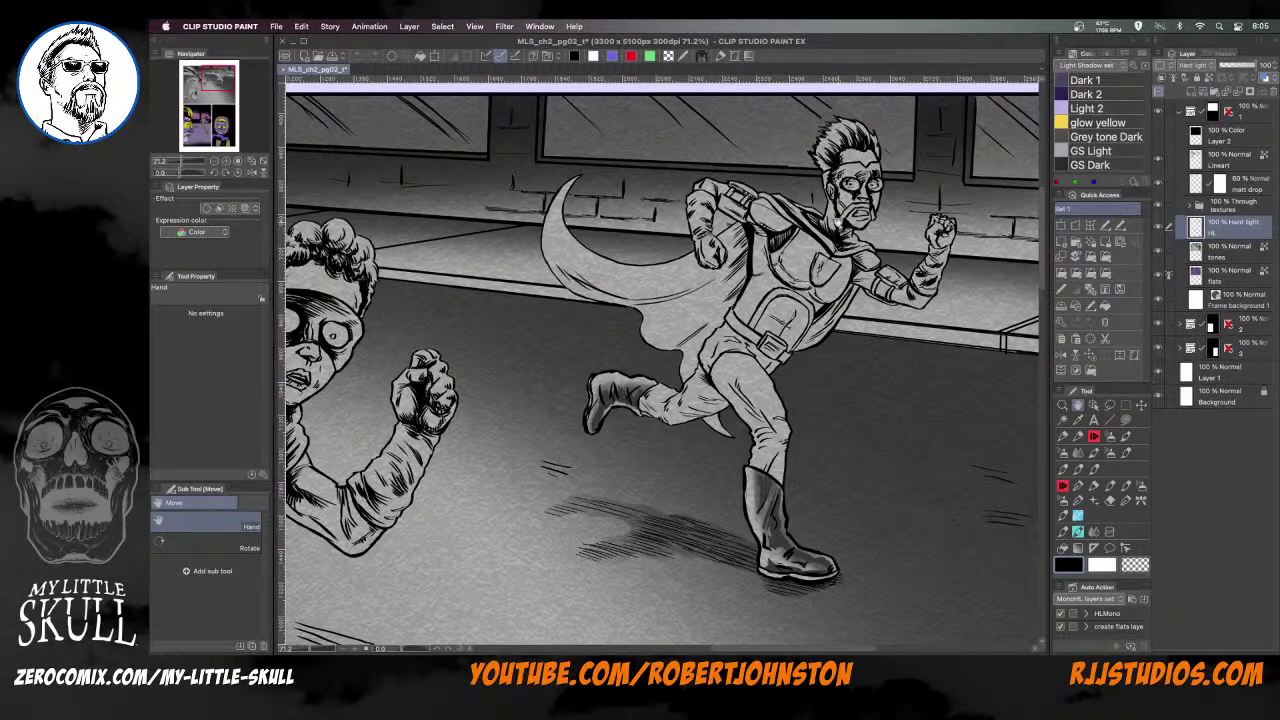
# Examine the grey shading and texture on the caped runner in the first panel's background, close up and in the full panel
pyautogui.moveTo(848, 307); pyautogui.dragTo(800, 340)
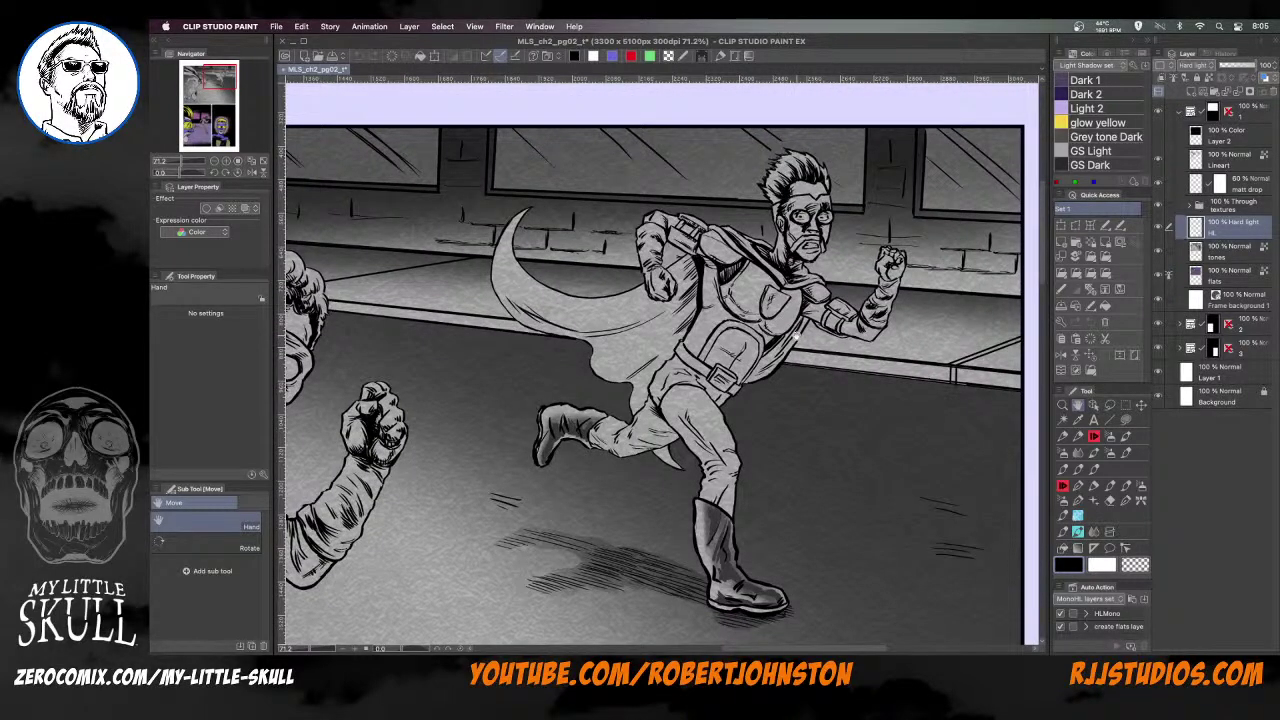
pyautogui.scroll(3, 822, 320)
pyautogui.moveTo(829, 262); pyautogui.dragTo(801, 365)
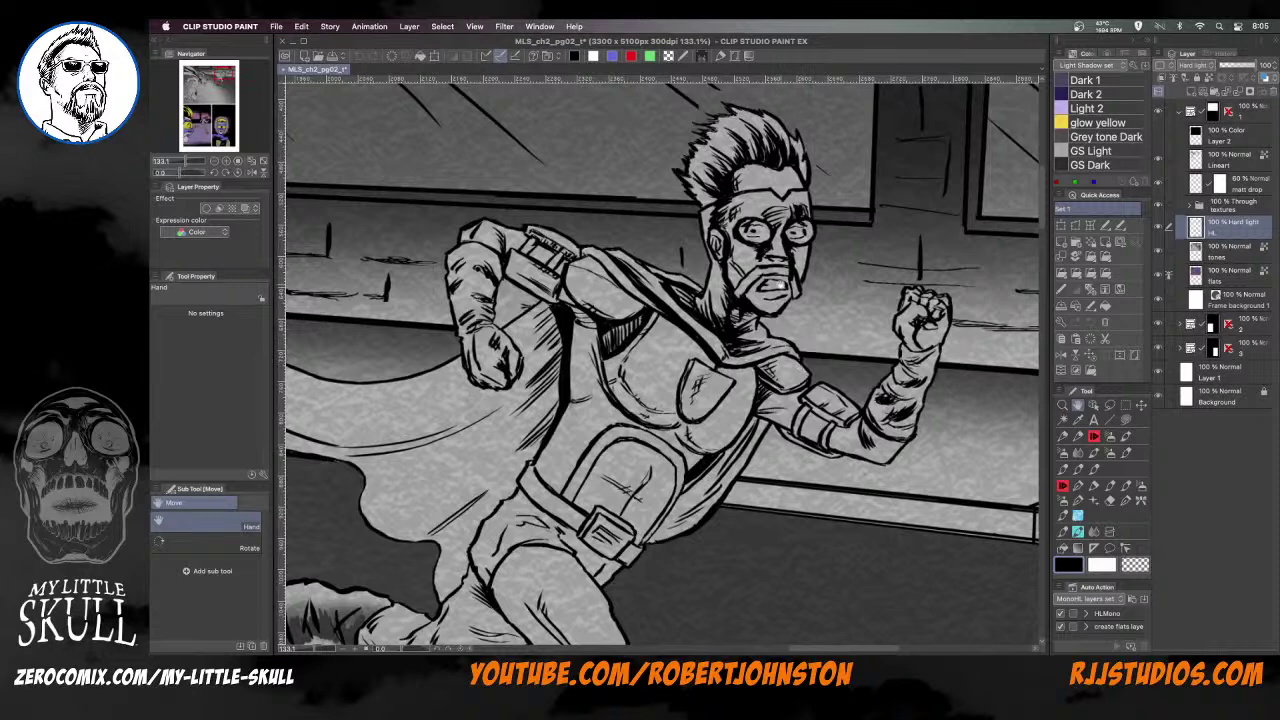
pyautogui.scroll(1, 781, 298)
pyautogui.press('super+Tab')
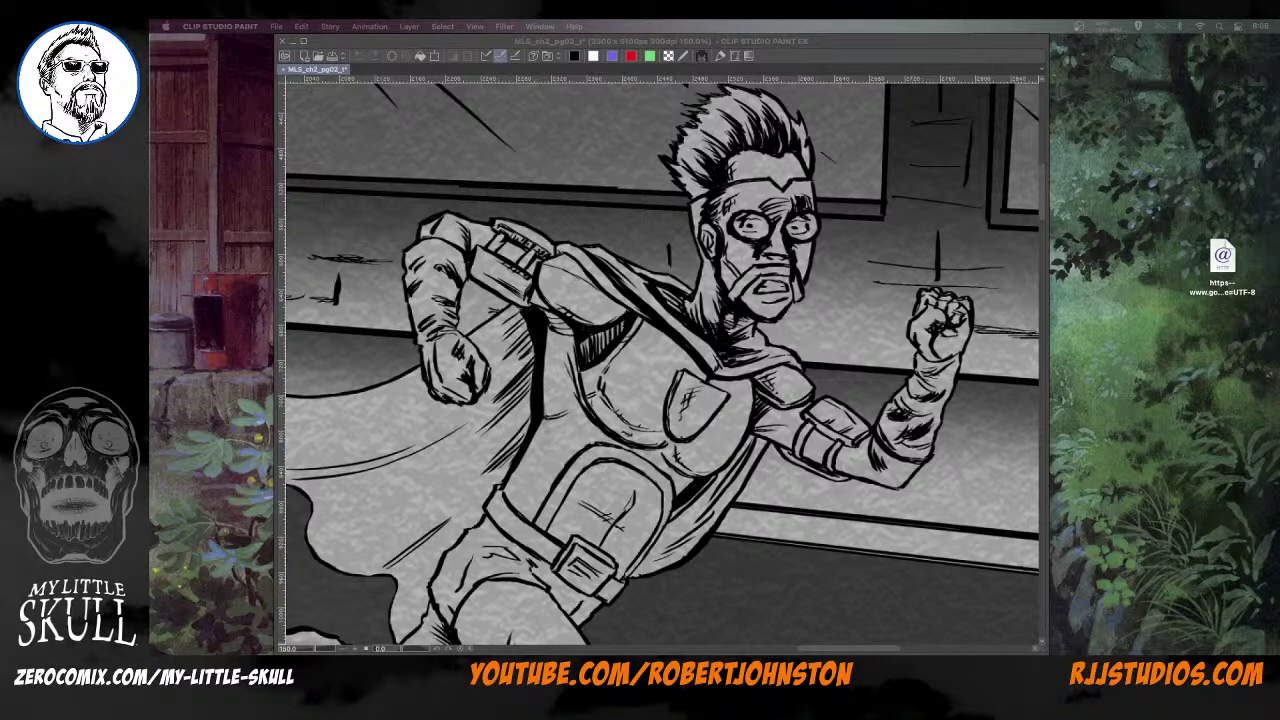
pyautogui.click(880, 54)
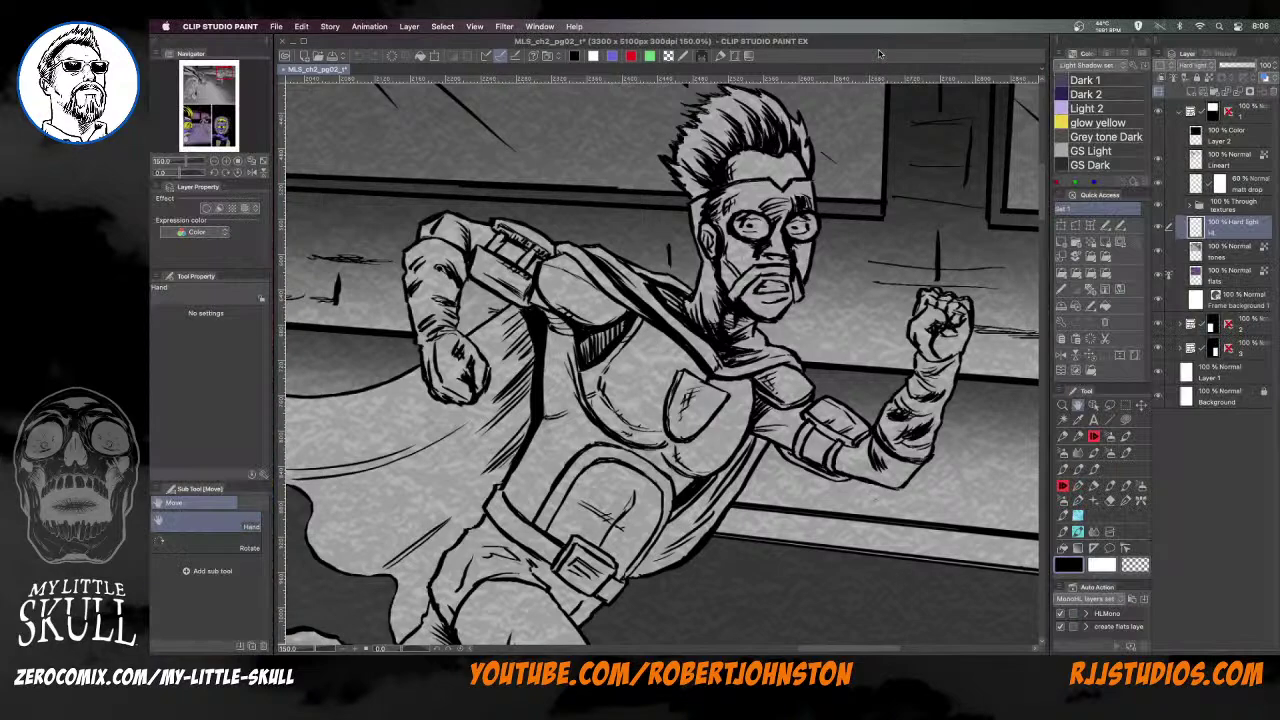
pyautogui.press('super+Tab')
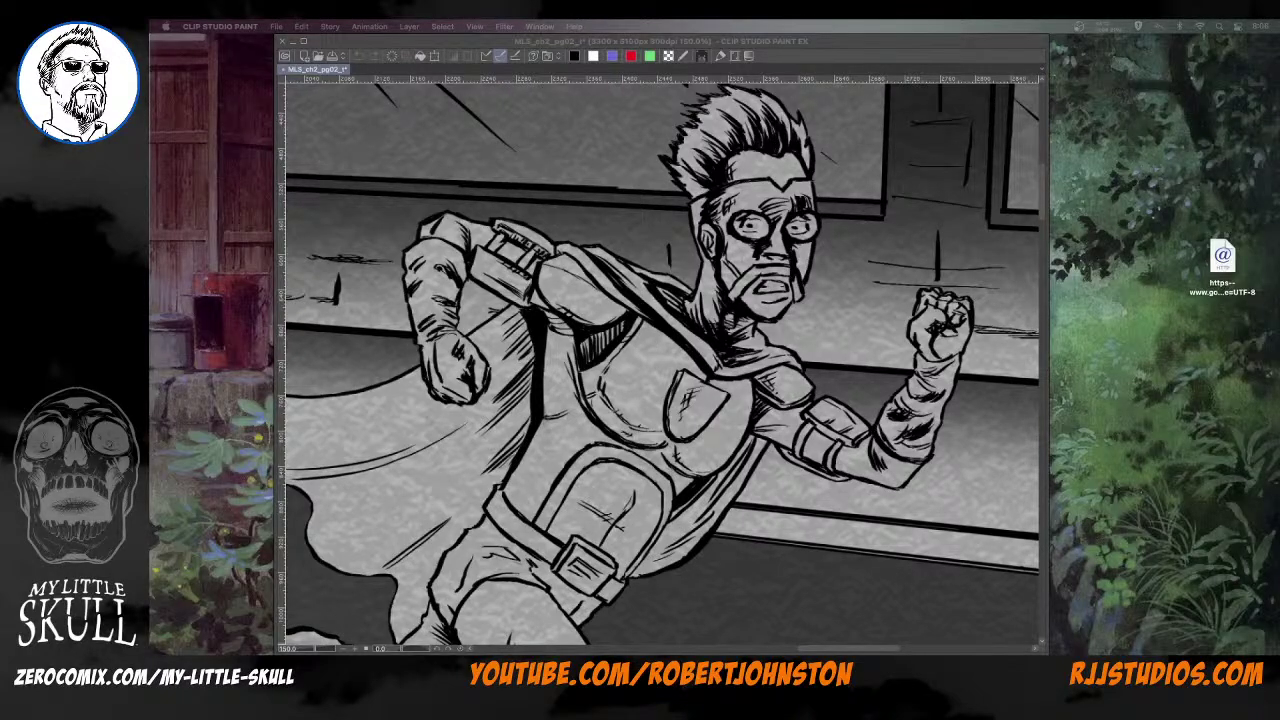
pyautogui.click(845, 42)
pyautogui.moveTo(882, 192); pyautogui.dragTo(895, 220)
pyautogui.scroll(-6, 895, 220)
pyautogui.moveTo(795, 297); pyautogui.dragTo(828, 280)
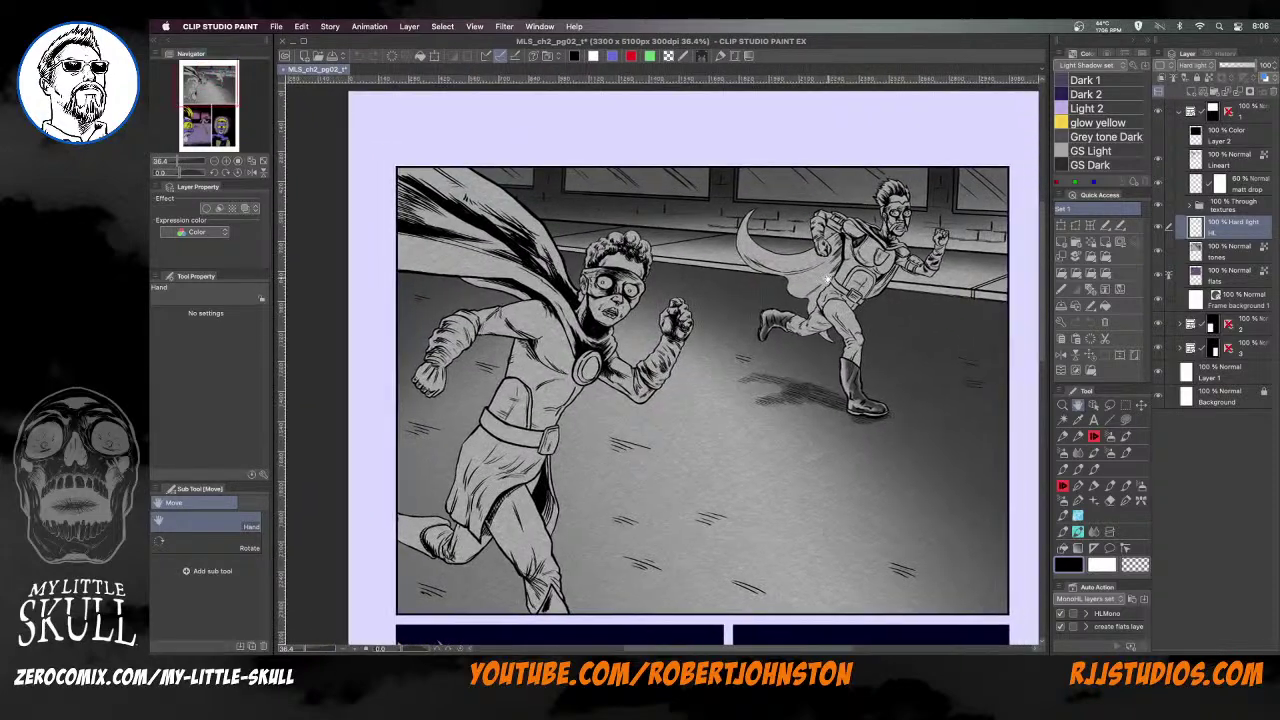
# Toggle the matt drop layer off and on, and hide the textures folder in the first panel
pyautogui.click(1159, 184)
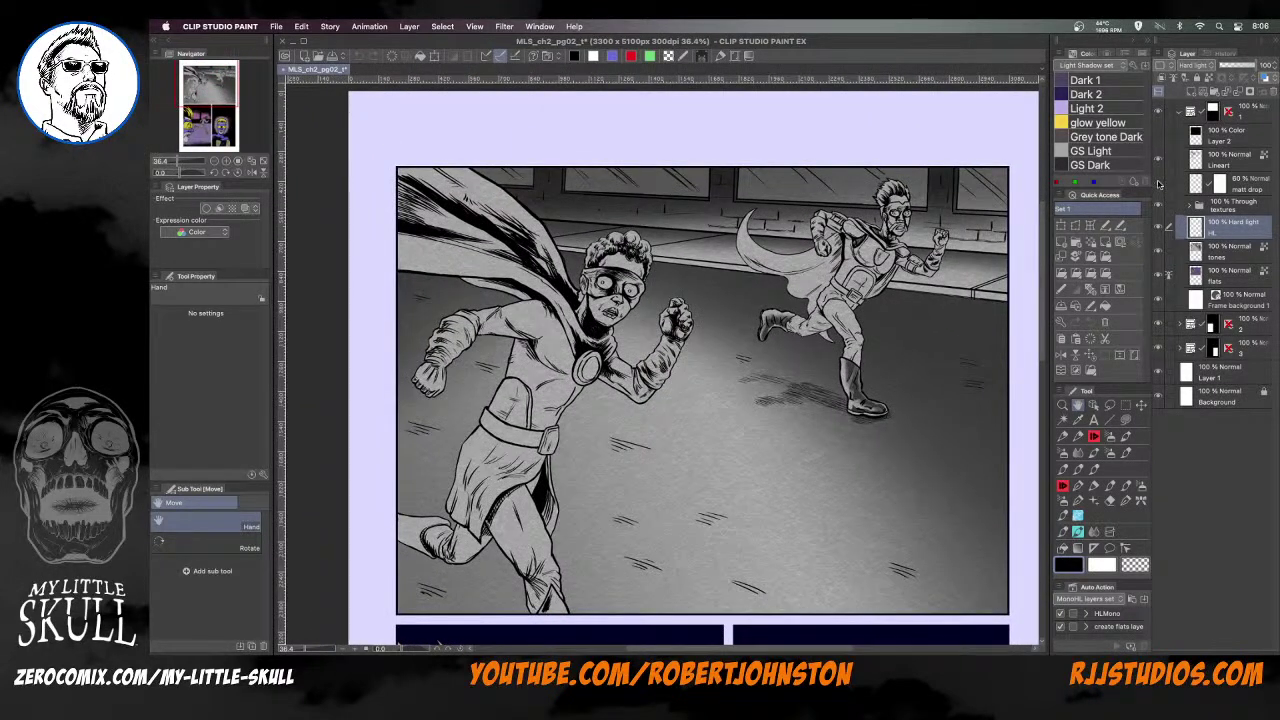
pyautogui.click(1159, 184)
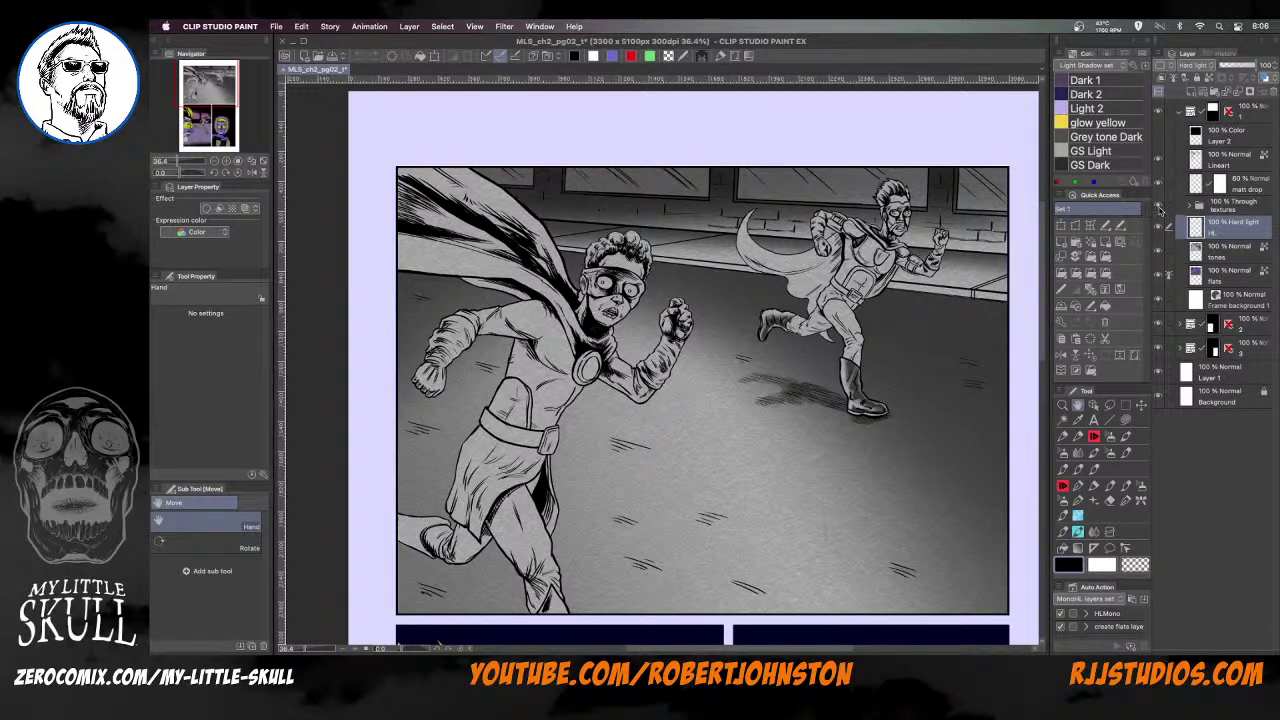
pyautogui.scroll(1, 723, 348)
pyautogui.scroll(1, 723, 348)
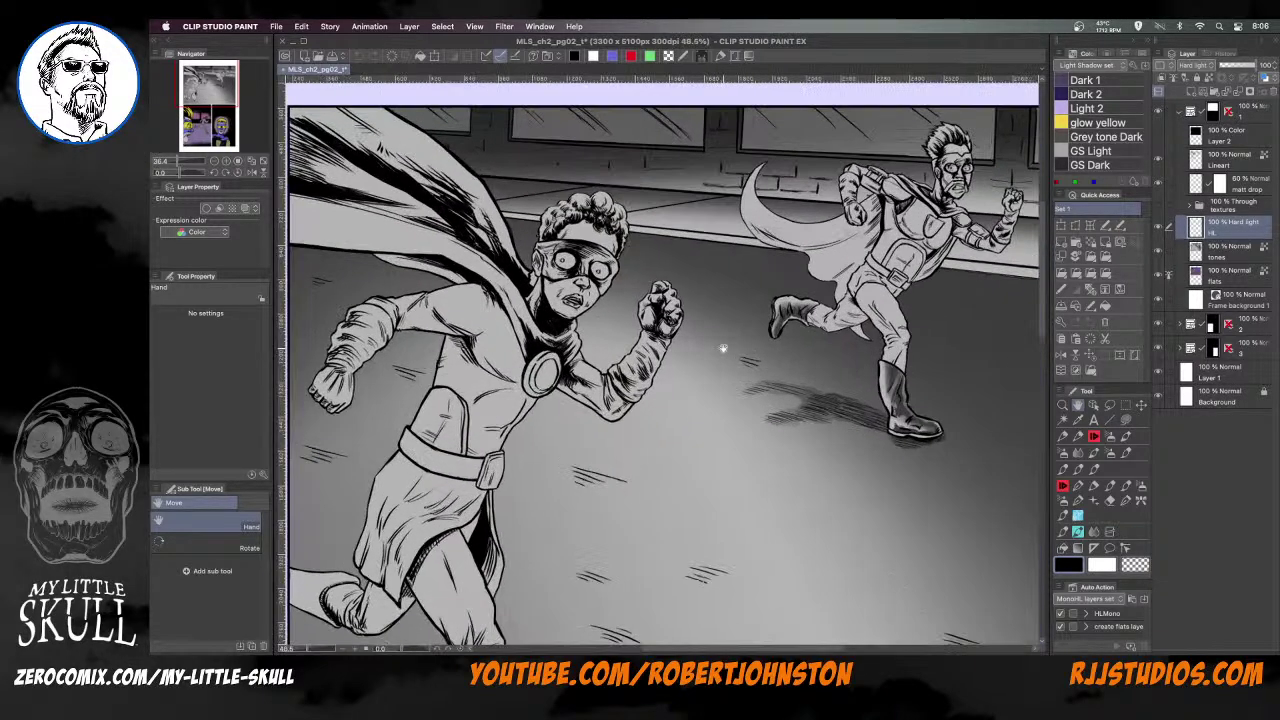
pyautogui.moveTo(743, 355); pyautogui.dragTo(720, 300)
pyautogui.scroll(-2, 742, 297)
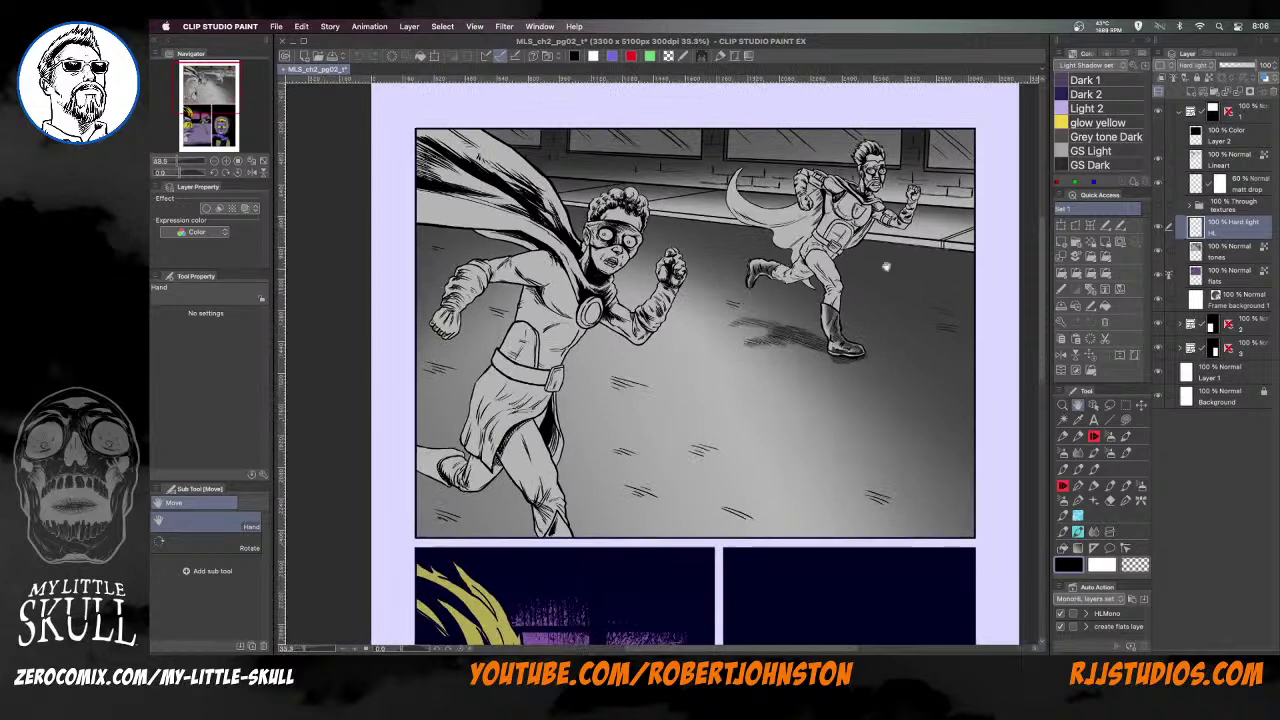
# Hide the HL, tones and Lineart layers of the first panel to isolate the flats
pyautogui.click(1158, 228)
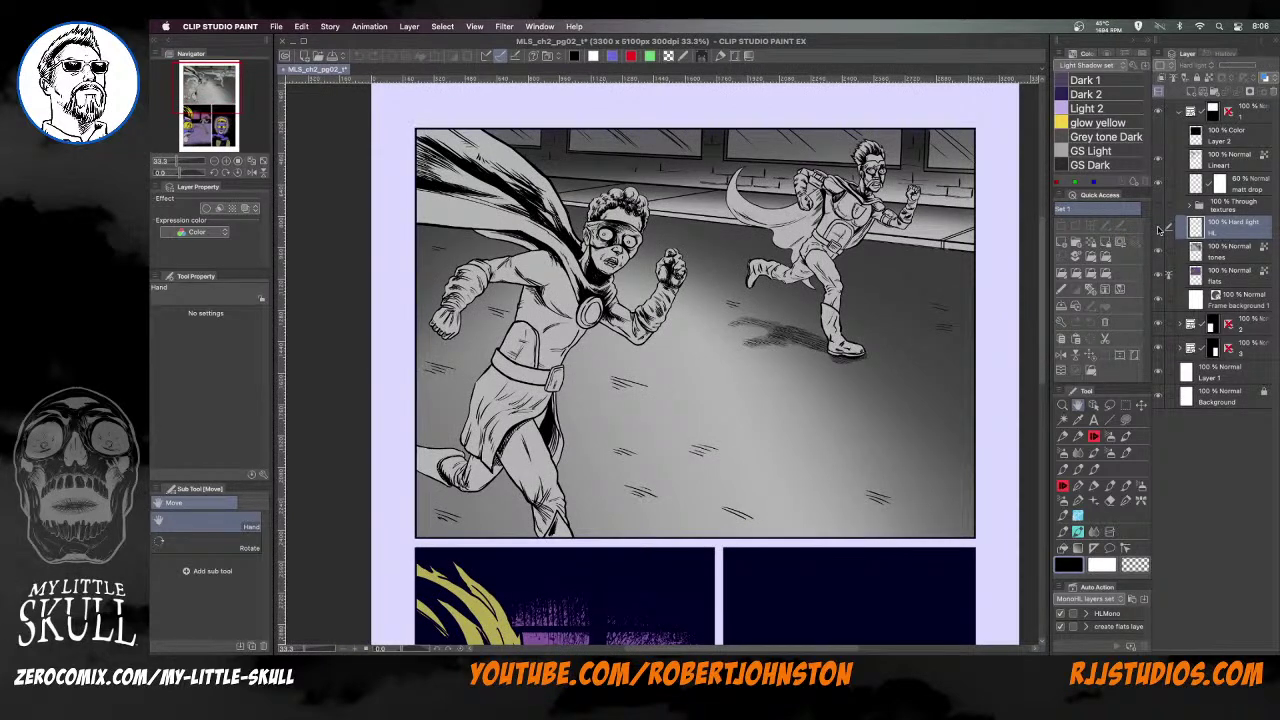
pyautogui.click(1156, 251)
pyautogui.click(1156, 251)
pyautogui.click(1156, 251)
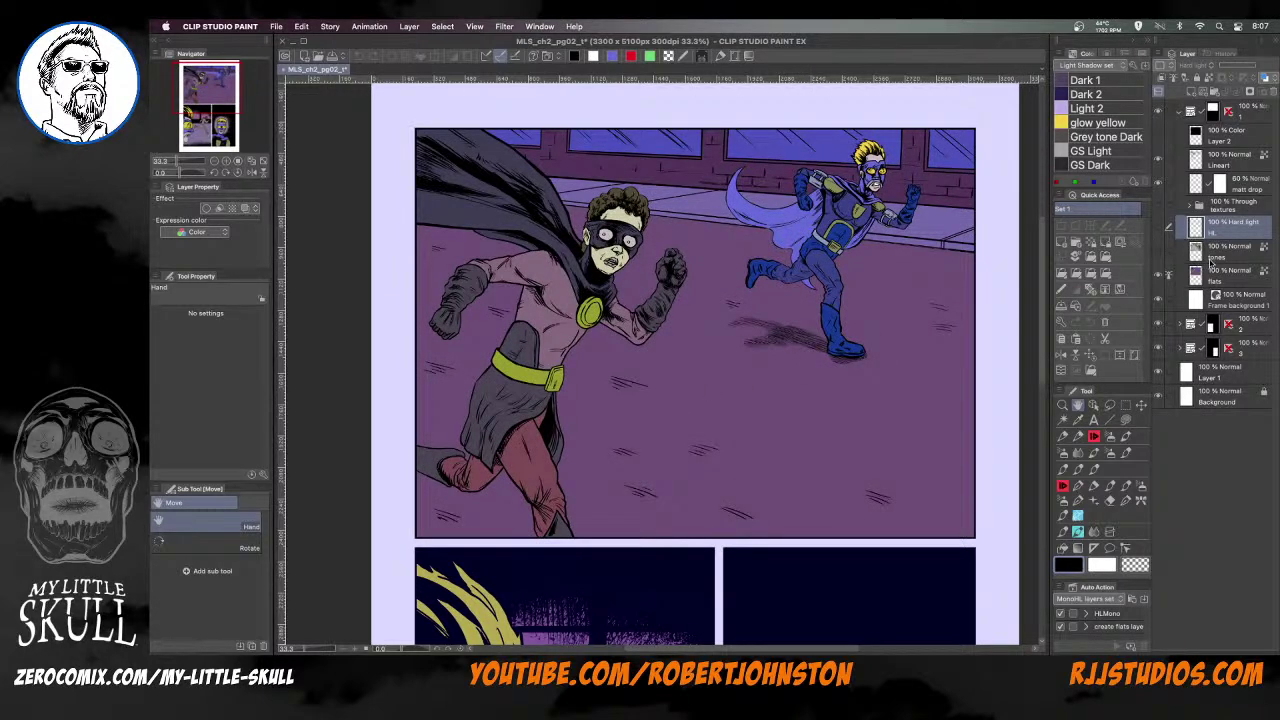
pyautogui.click(1157, 158)
# Examine the edges between the flat colors on the background hero's armor, face and hairline down to pixel level
pyautogui.scroll(5, 811, 215)
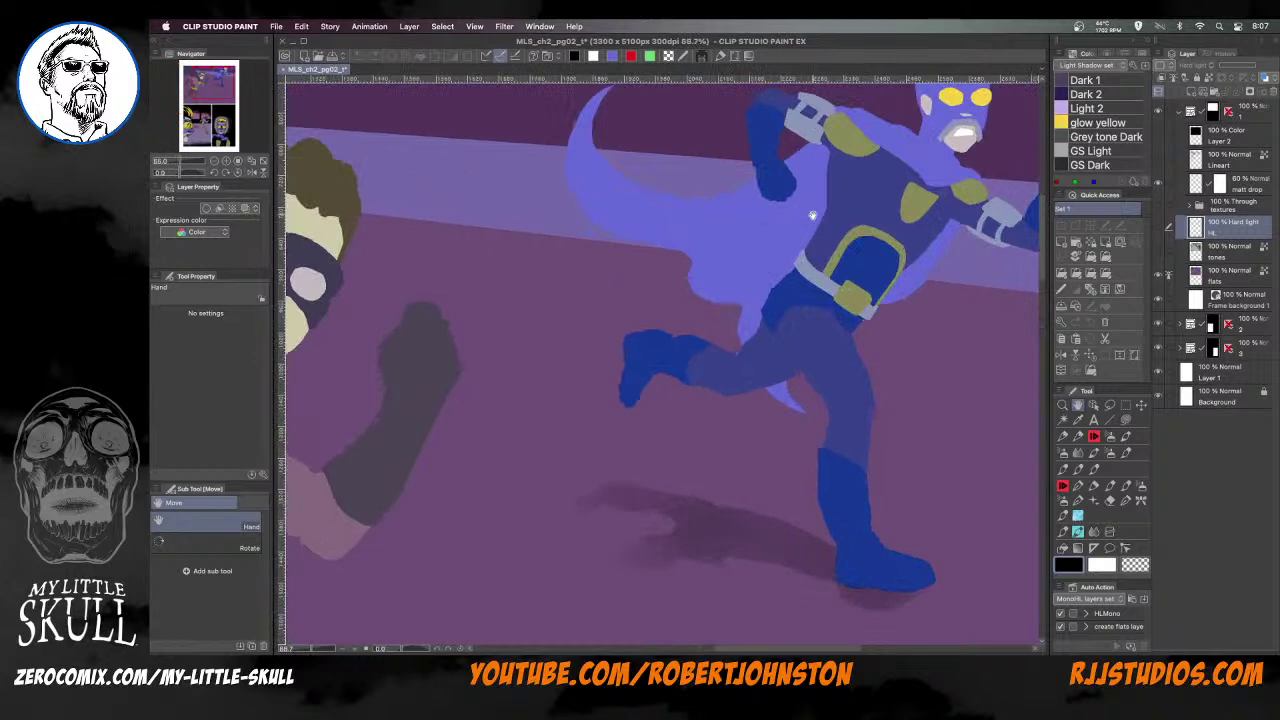
pyautogui.scroll(6, 811, 215)
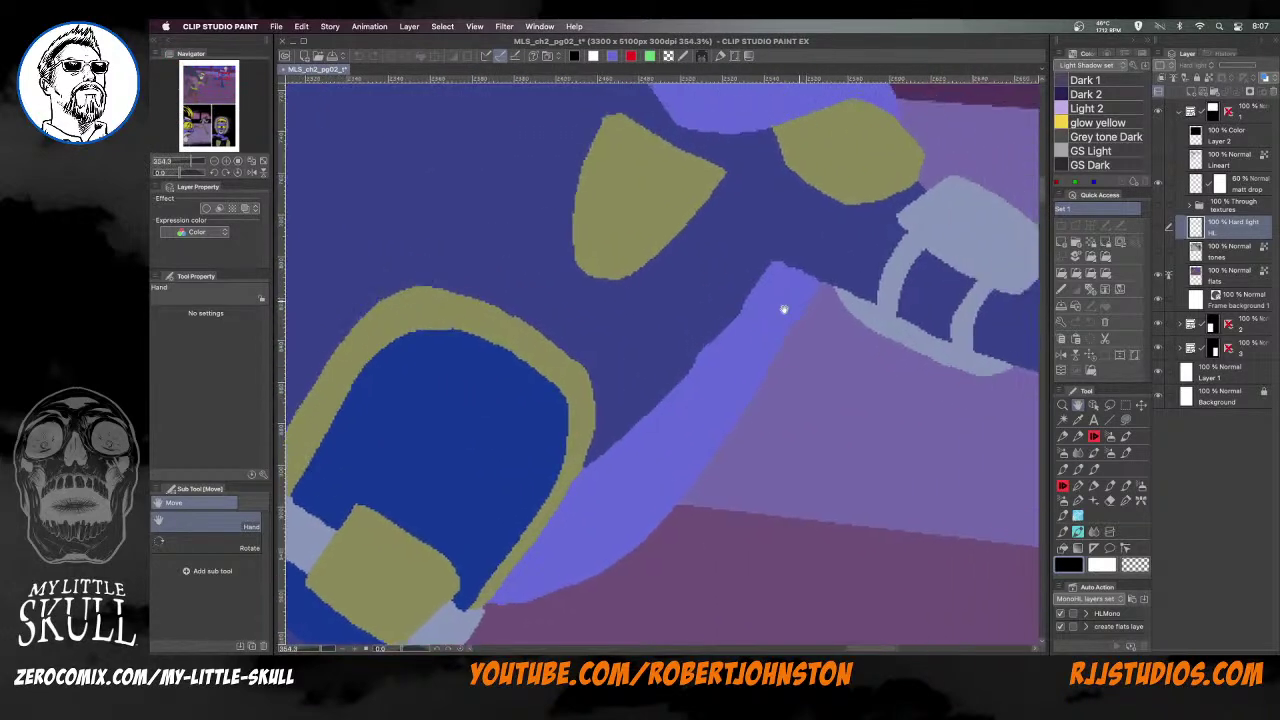
pyautogui.moveTo(806, 297); pyautogui.dragTo(714, 349)
pyautogui.scroll(3, 871, 334)
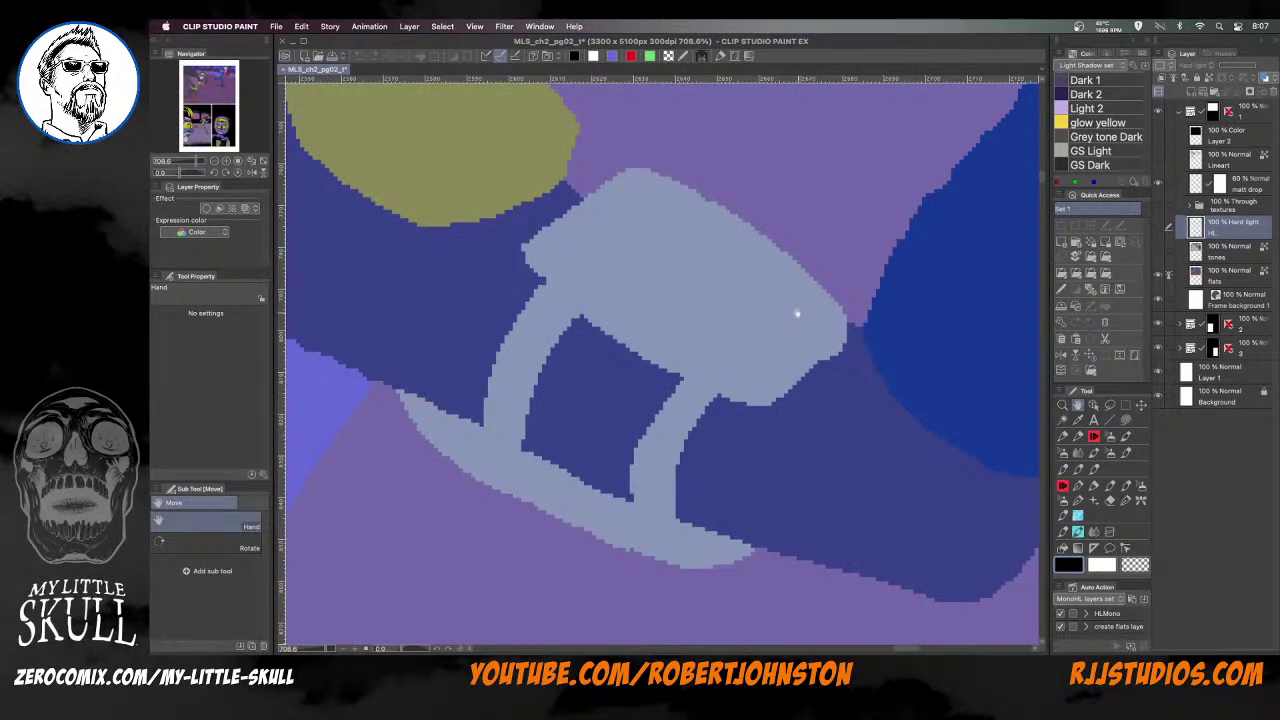
pyautogui.moveTo(517, 126); pyautogui.dragTo(862, 353)
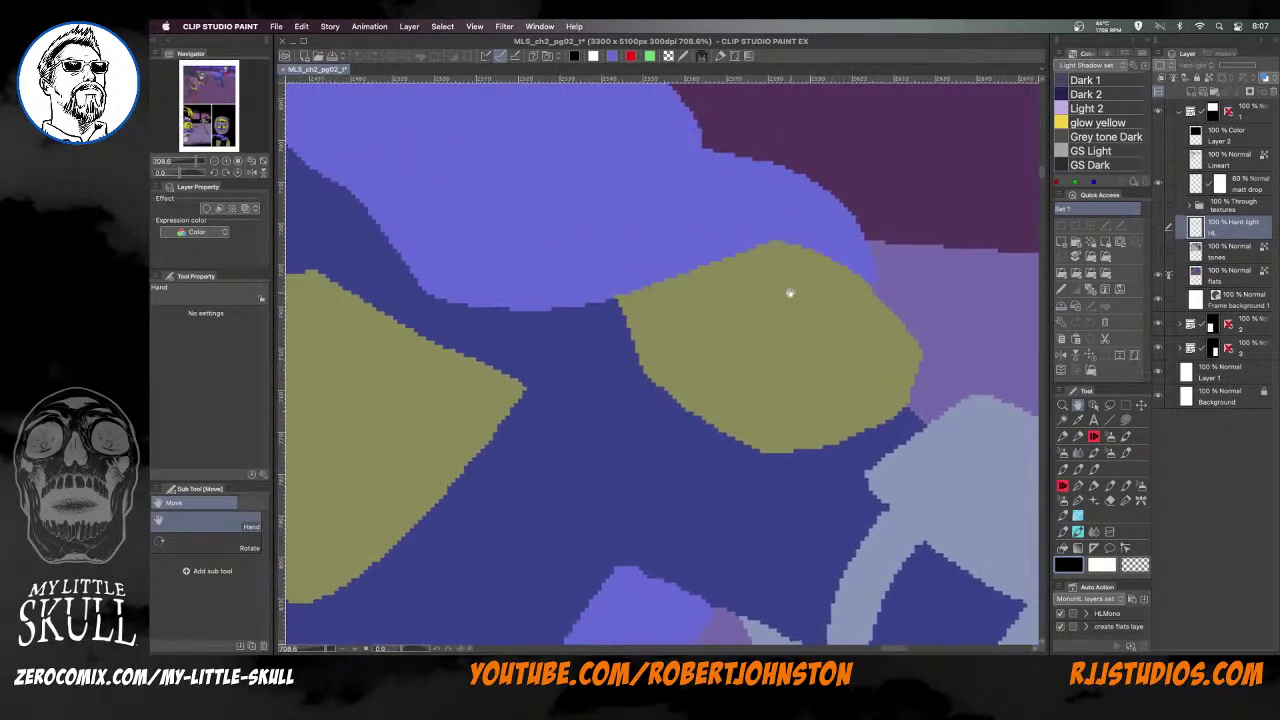
pyautogui.scroll(-2, 790, 293)
pyautogui.moveTo(766, 194); pyautogui.dragTo(814, 410)
pyautogui.scroll(-1, 812, 384)
pyautogui.scroll(-1, 820, 405)
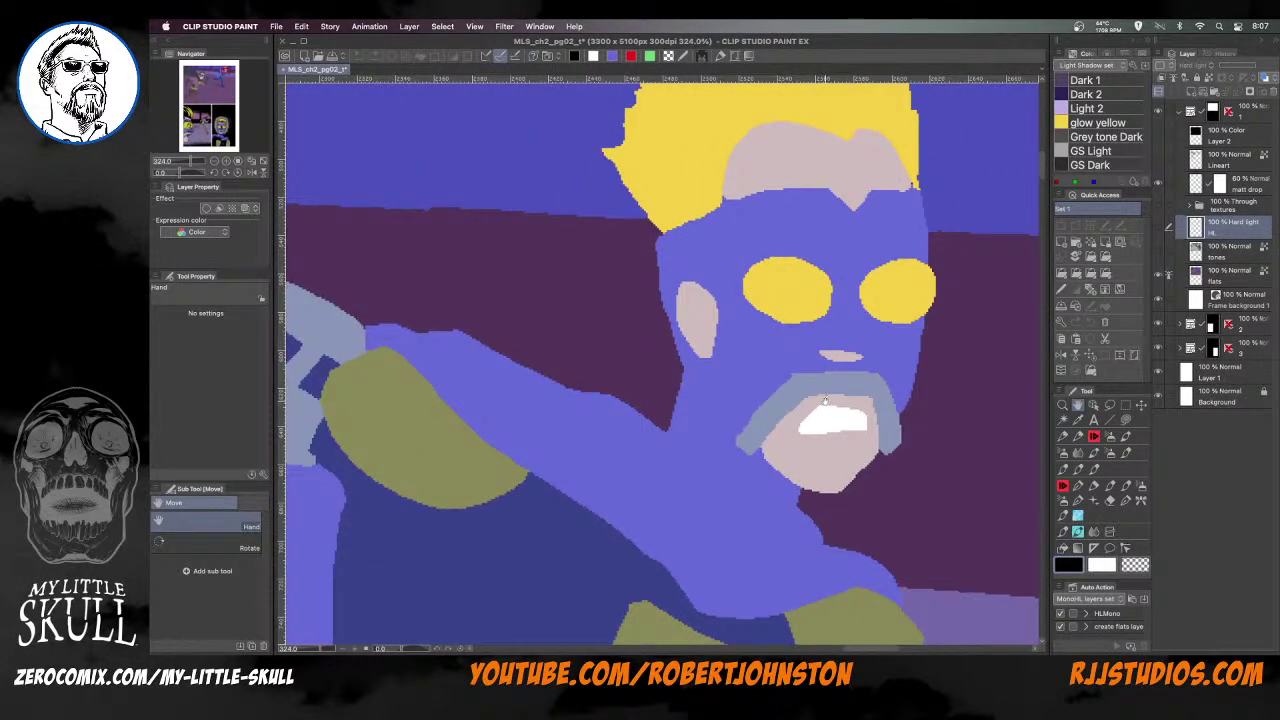
pyautogui.scroll(10, 825, 401)
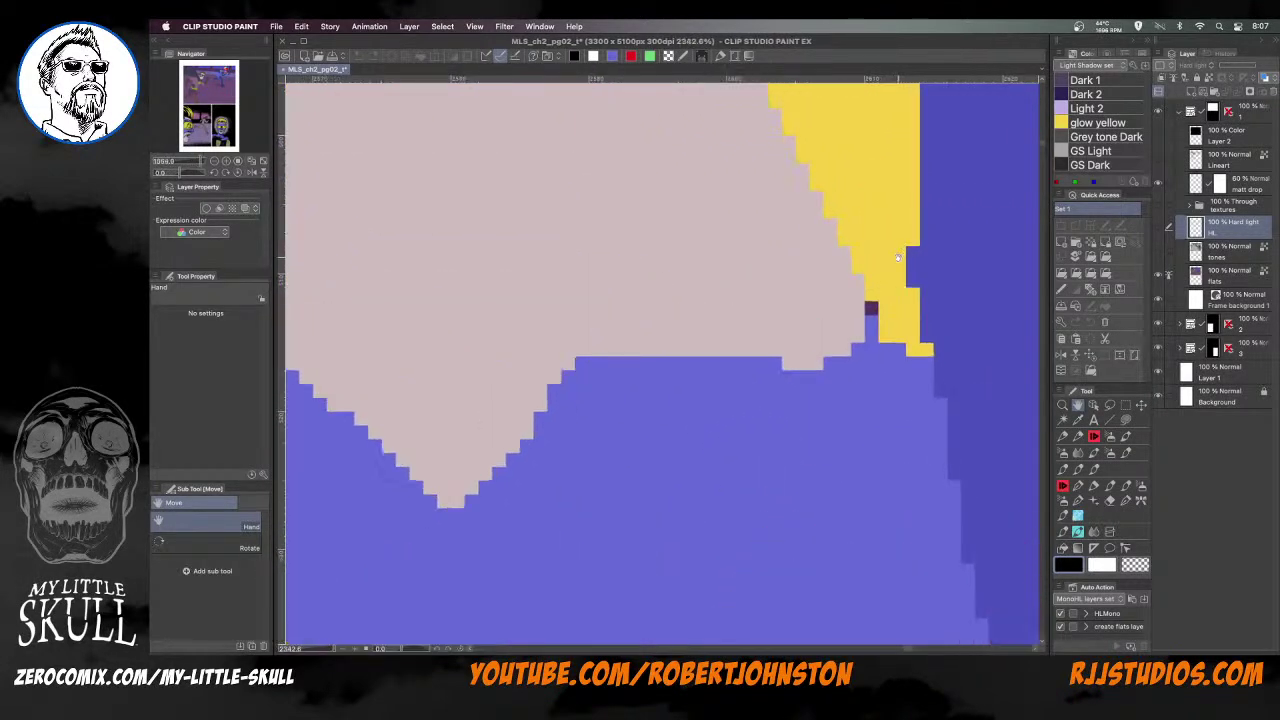
pyautogui.scroll(2, 899, 253)
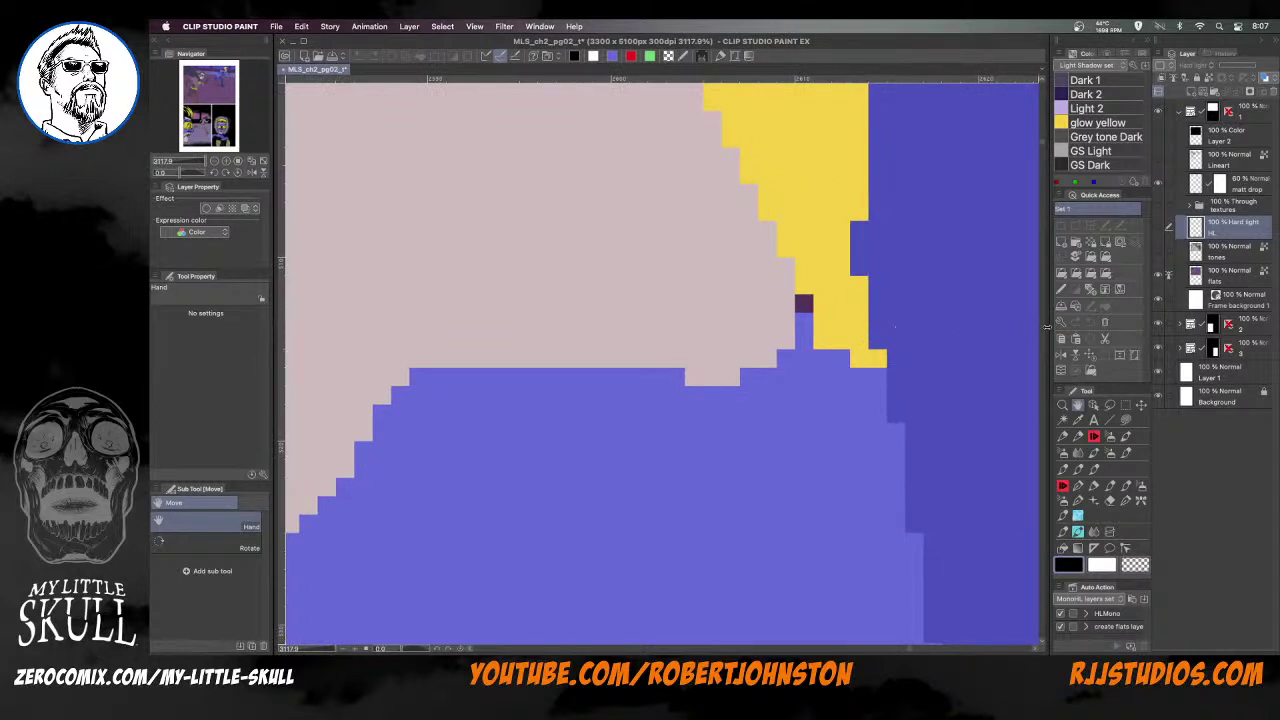
# On the flats layer, recolor the stray dark pixel at the hairline corner with the sampled skin color and clear the selection
pyautogui.click(1220, 278)
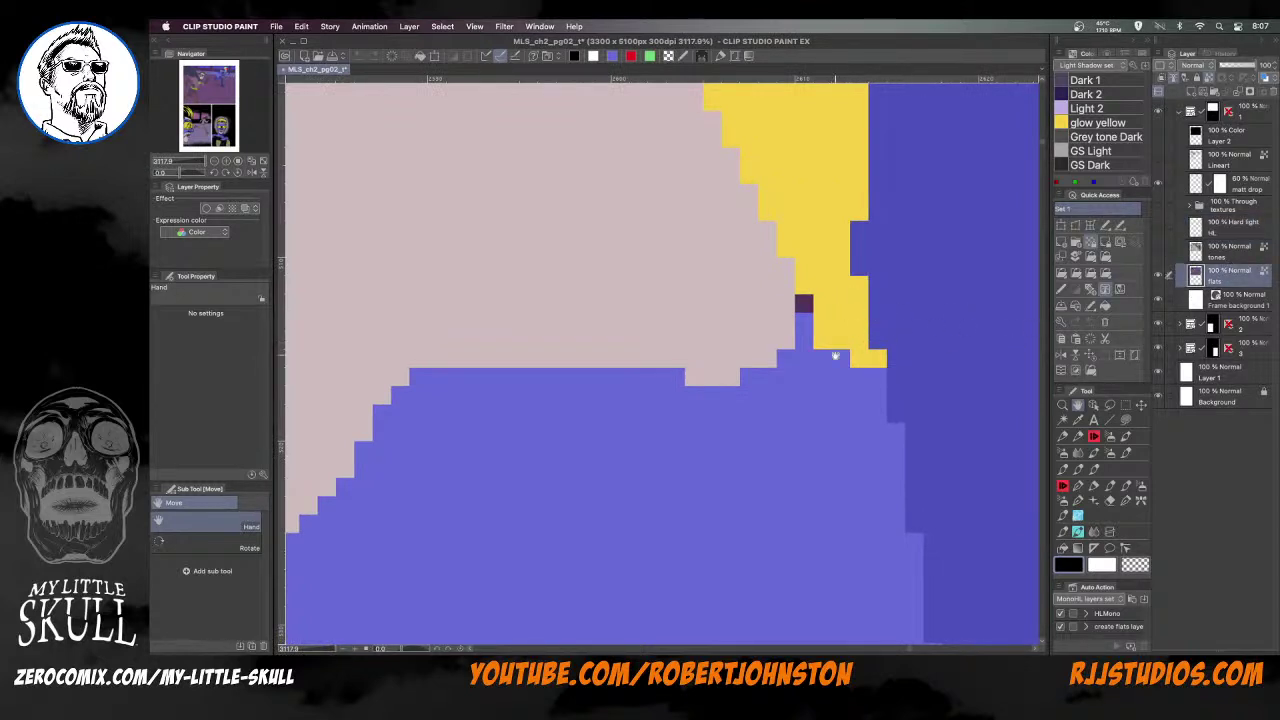
pyautogui.press('w')
pyautogui.press('i')
pyautogui.click(761, 284)
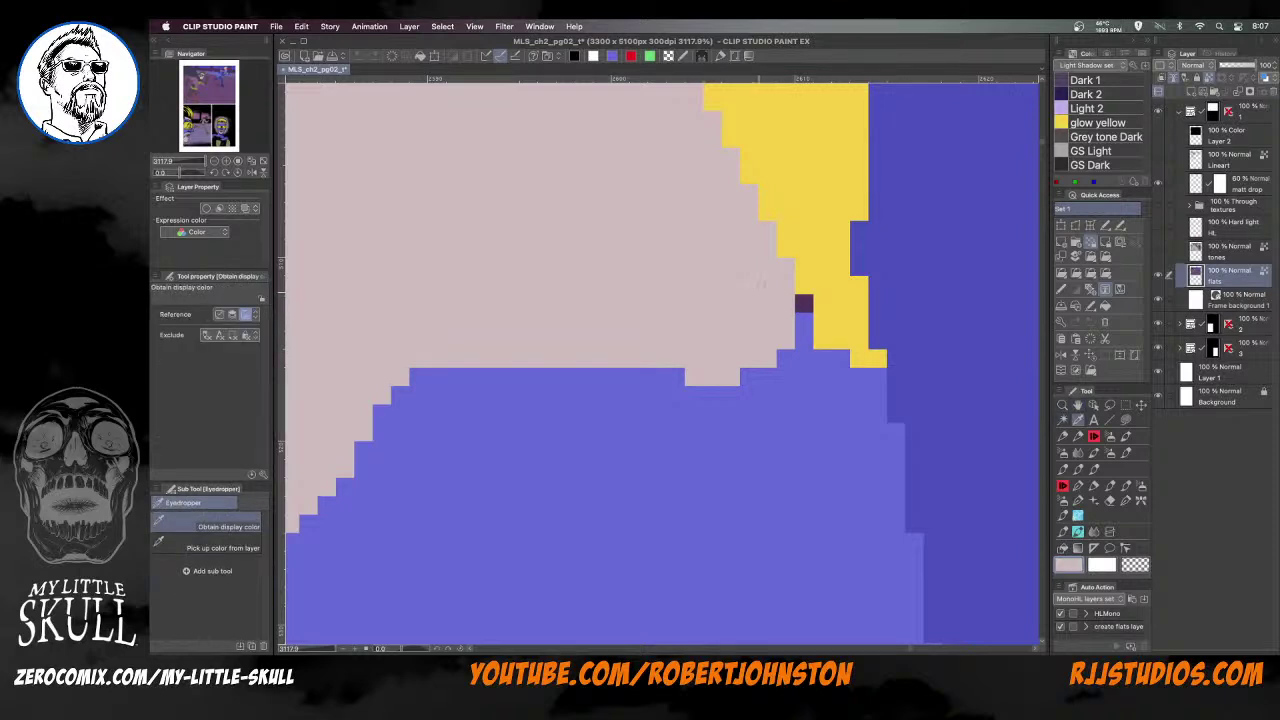
pyautogui.press('w')
pyautogui.click(801, 302)
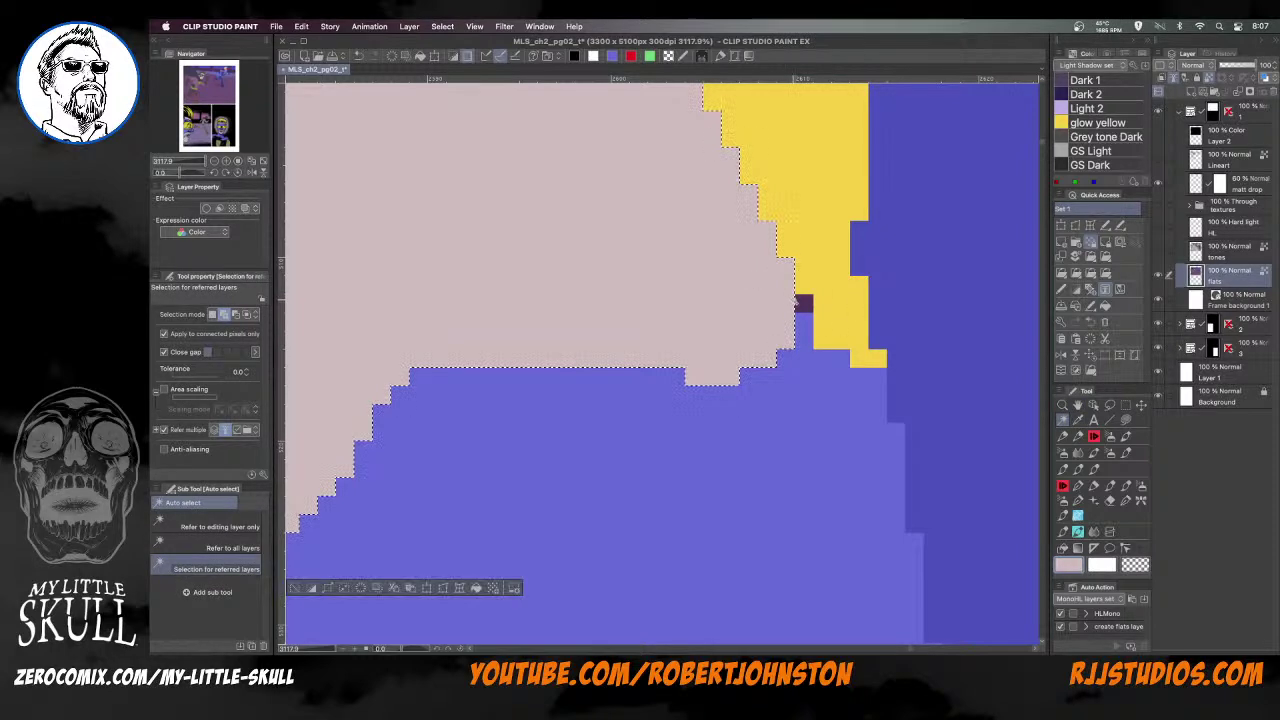
pyautogui.press('super+d')
pyautogui.click(803, 303)
pyautogui.hotkey('alt', 'BackSpace')
pyautogui.press('super+d')
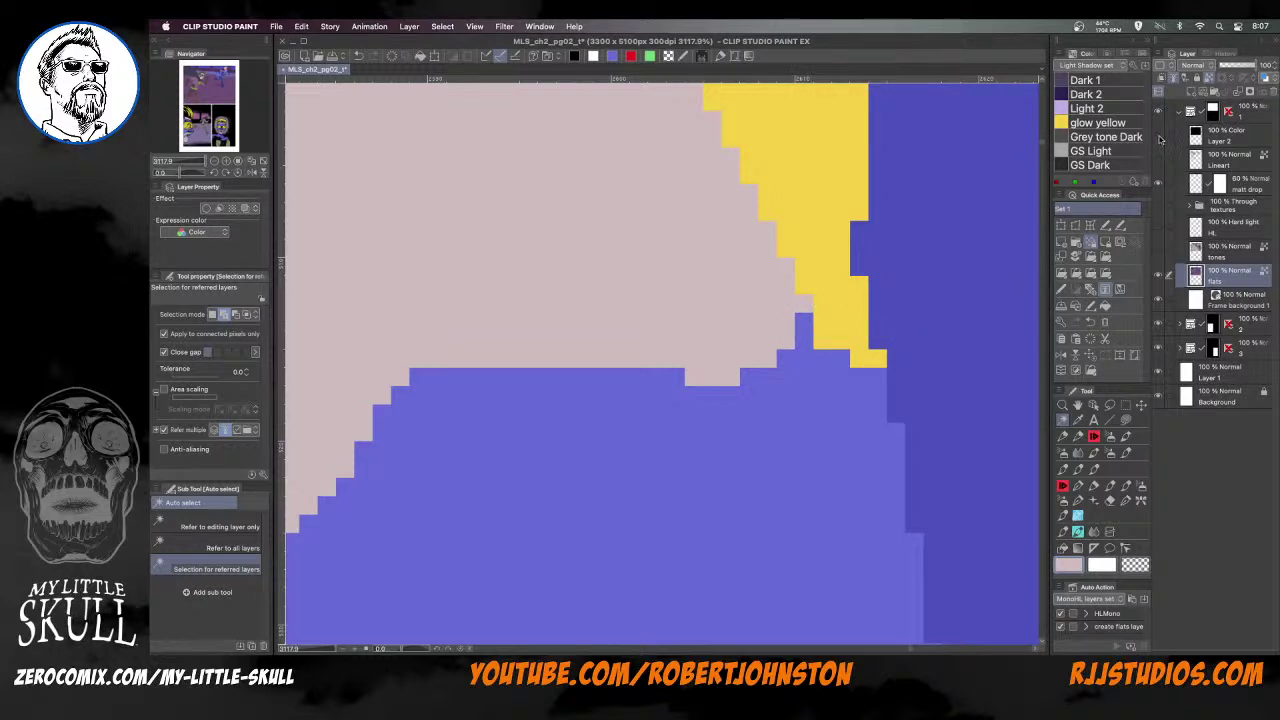
# Check the patched edge against the line art, and fill the small blue notch beneath it with the skin color
pyautogui.click(1158, 140)
pyautogui.click(1160, 162)
pyautogui.click(1160, 162)
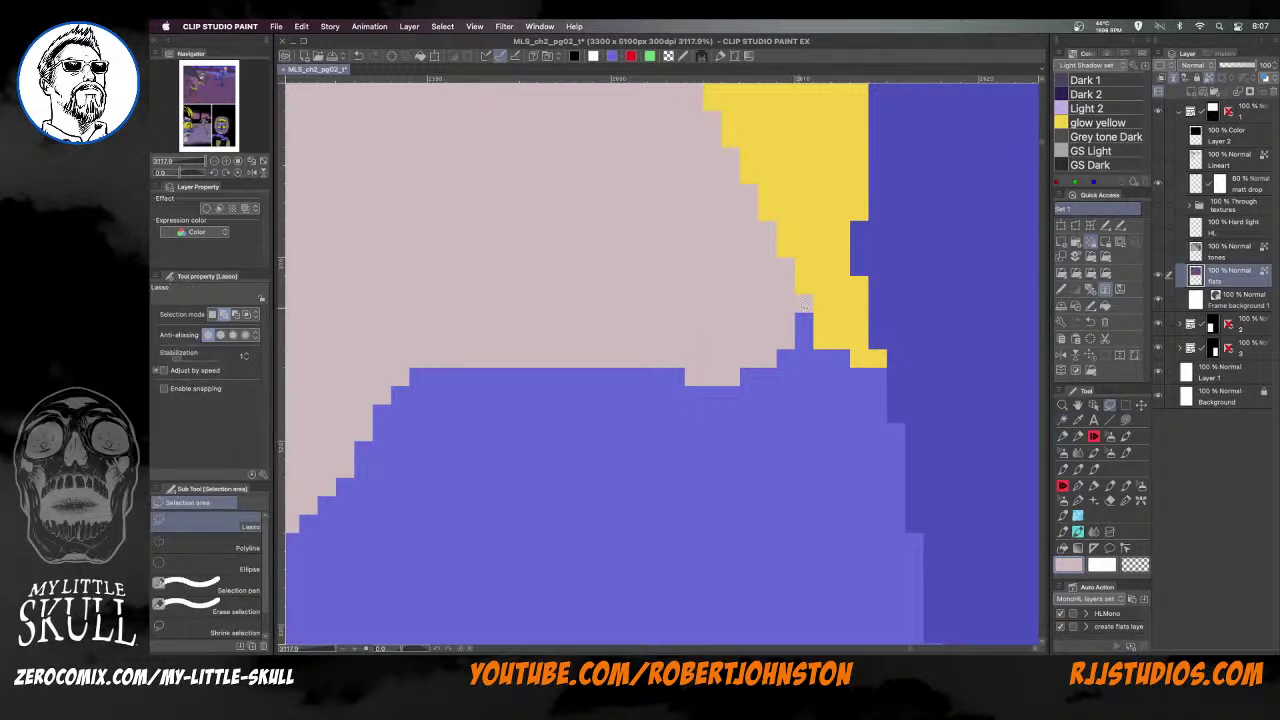
pyautogui.moveTo(808, 308)
pyautogui.mouseDown()
pyautogui.moveTo(814, 345)
pyautogui.moveTo(780, 348)
pyautogui.mouseUp()
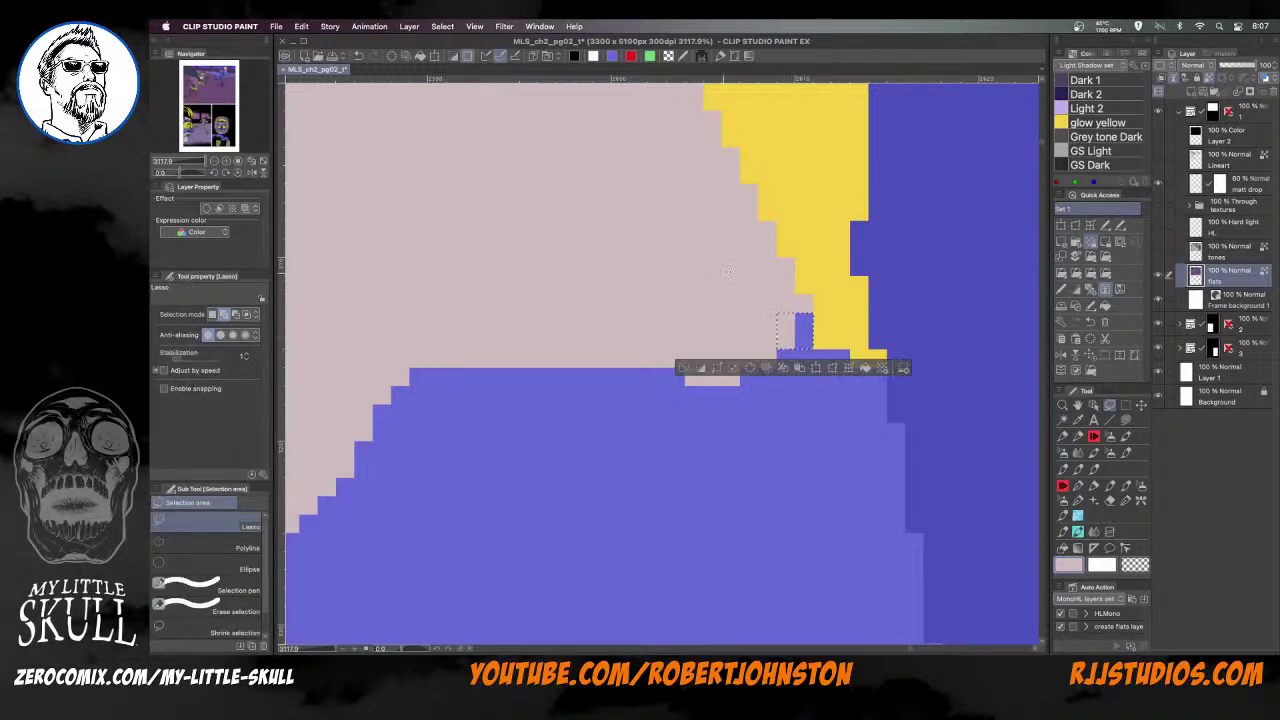
pyautogui.hotkey('alt', 'BackSpace')
pyautogui.press('super+d')
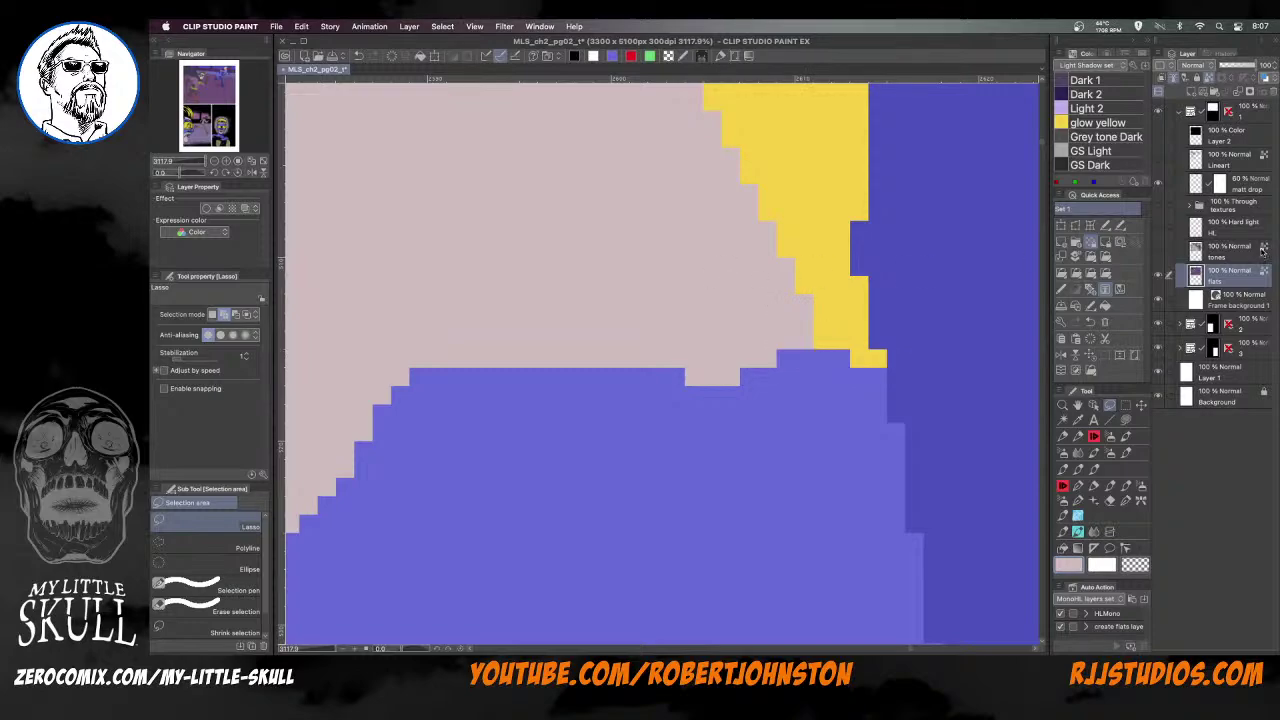
# Show the Lineart and tones layers again over the flats and bring the whole first panel into view
pyautogui.scroll(-12, 904, 321)
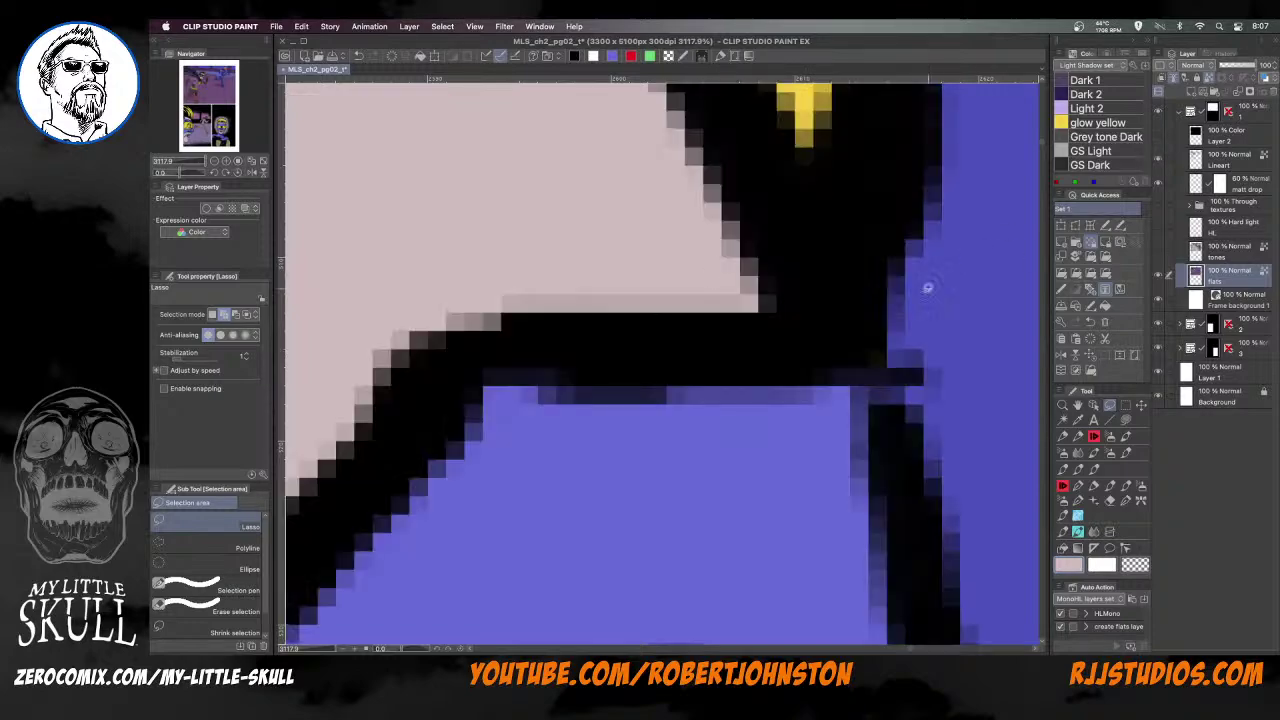
pyautogui.scroll(-3, 904, 321)
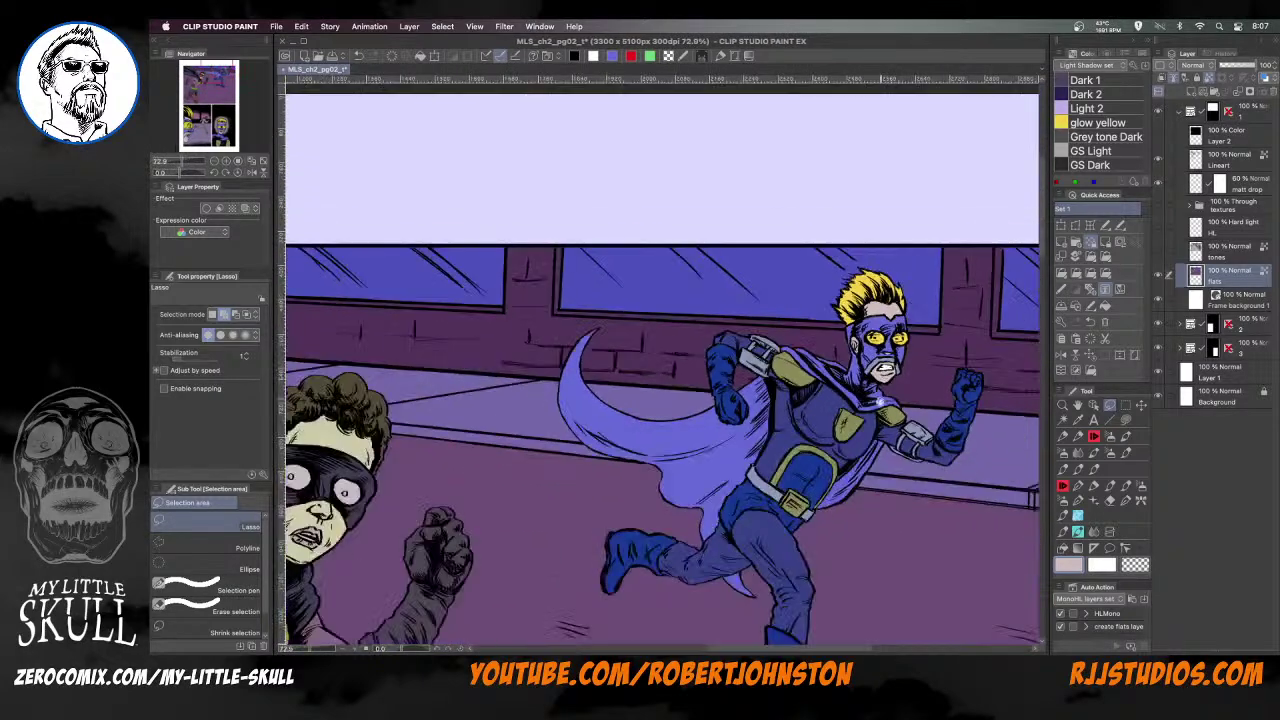
pyautogui.moveTo(871, 402); pyautogui.dragTo(801, 289)
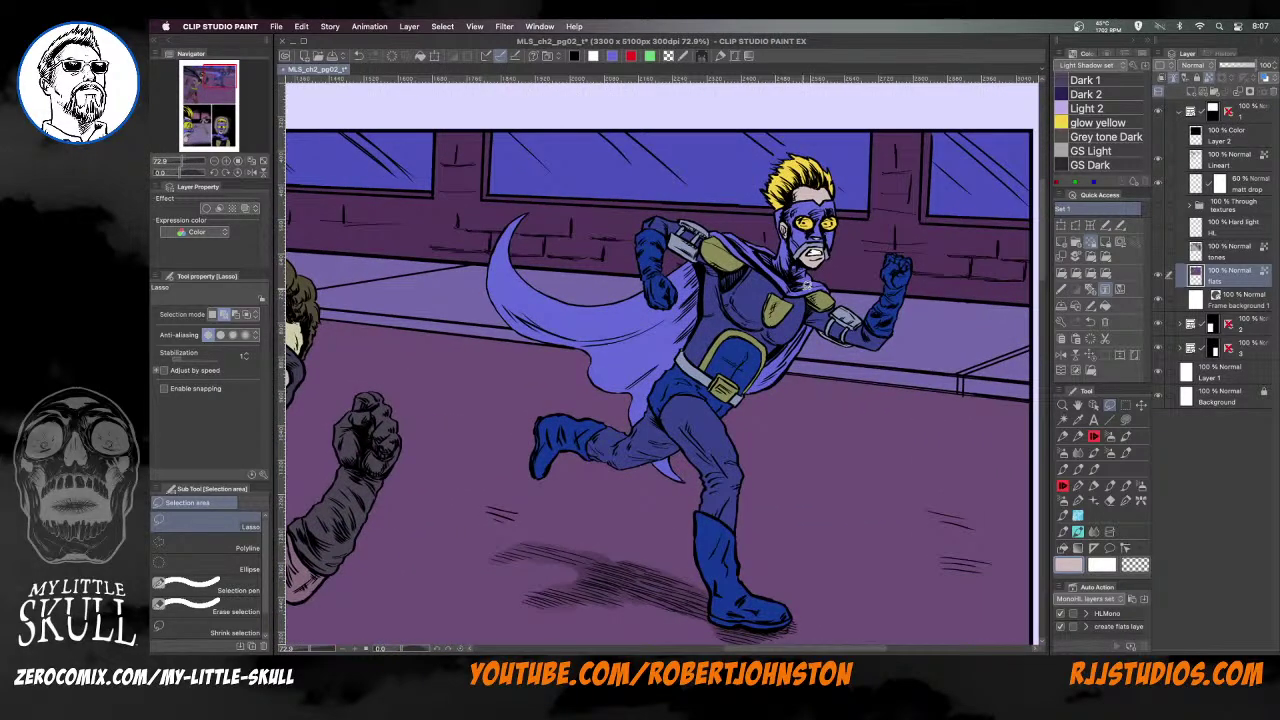
pyautogui.scroll(-4, 697, 485)
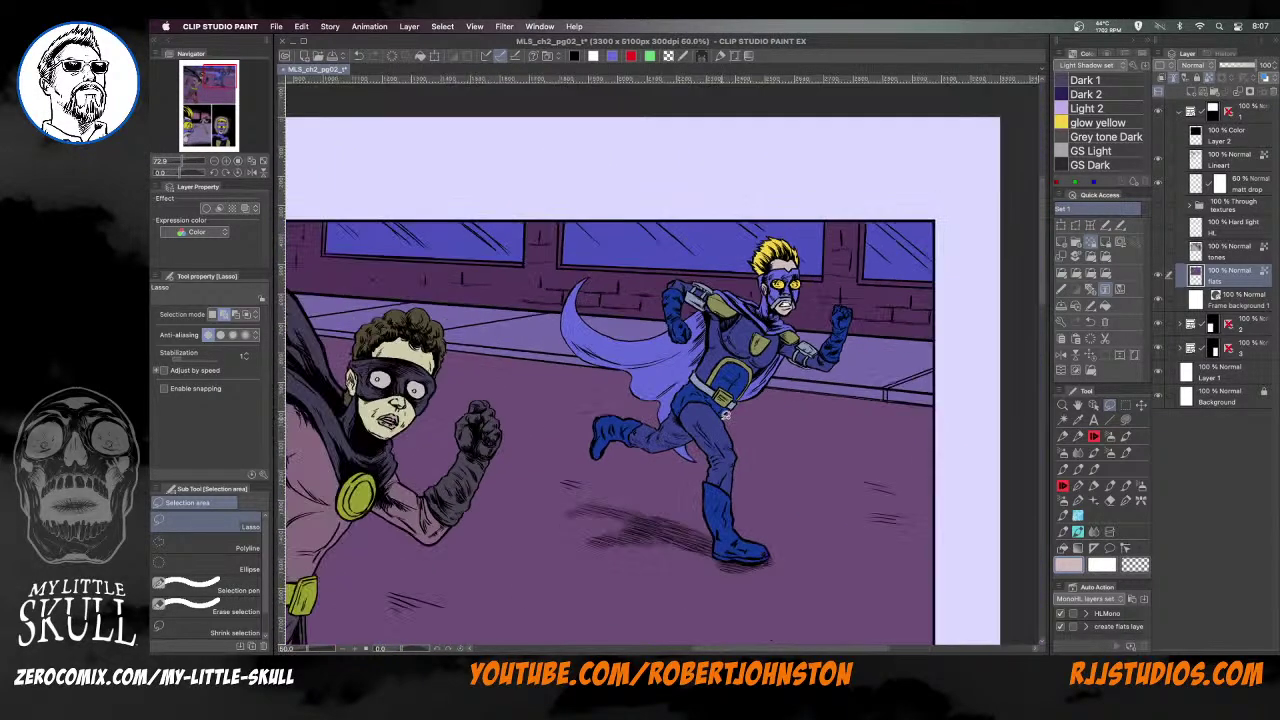
pyautogui.press('space')
pyautogui.moveTo(663, 529); pyautogui.dragTo(729, 371)
pyautogui.moveTo(750, 298); pyautogui.dragTo(697, 630)
pyautogui.moveTo(771, 337); pyautogui.dragTo(788, 280)
pyautogui.click(1160, 256)
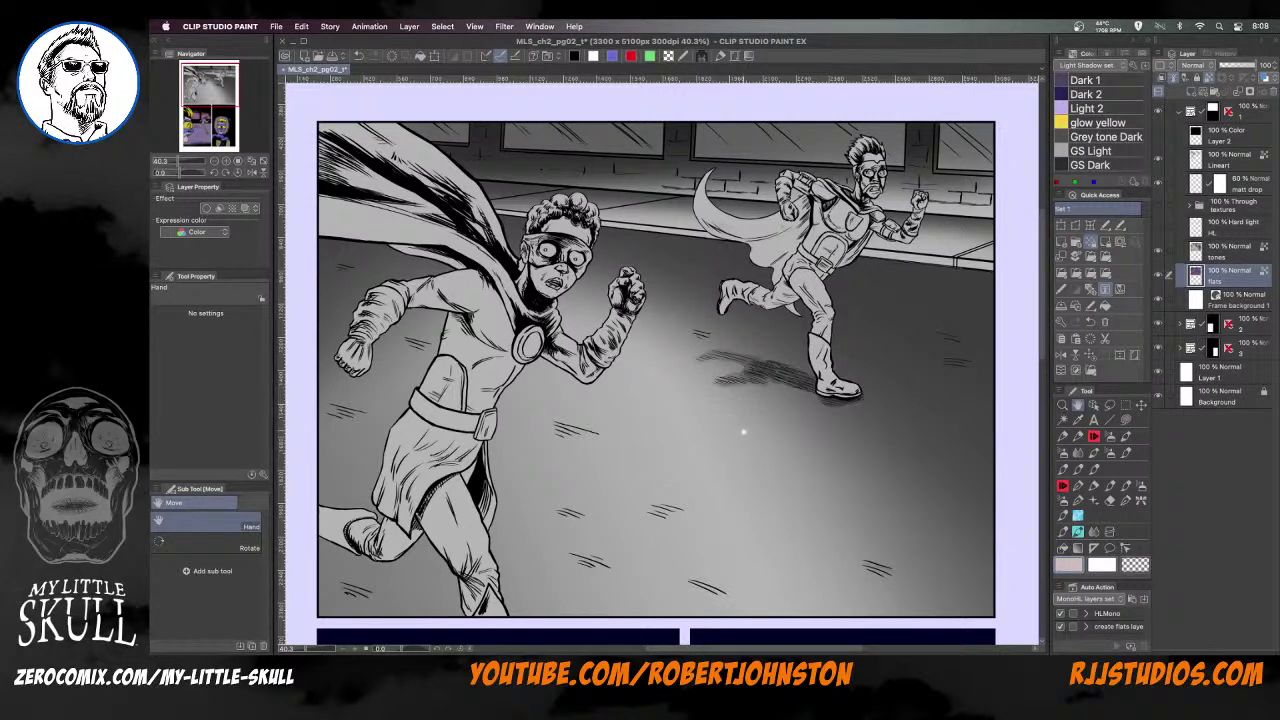
# Show the HL layer, make it active, and view the background runner's boots up close
pyautogui.scroll(1, 810, 322)
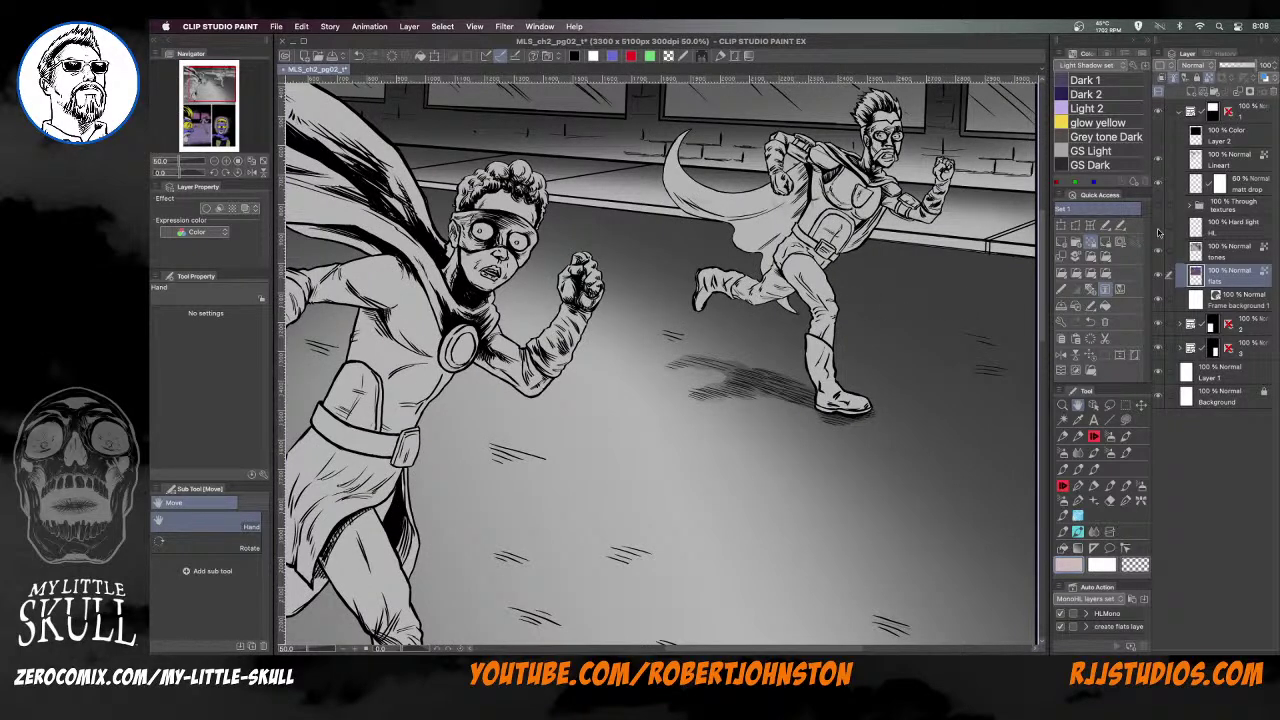
pyautogui.click(1228, 230)
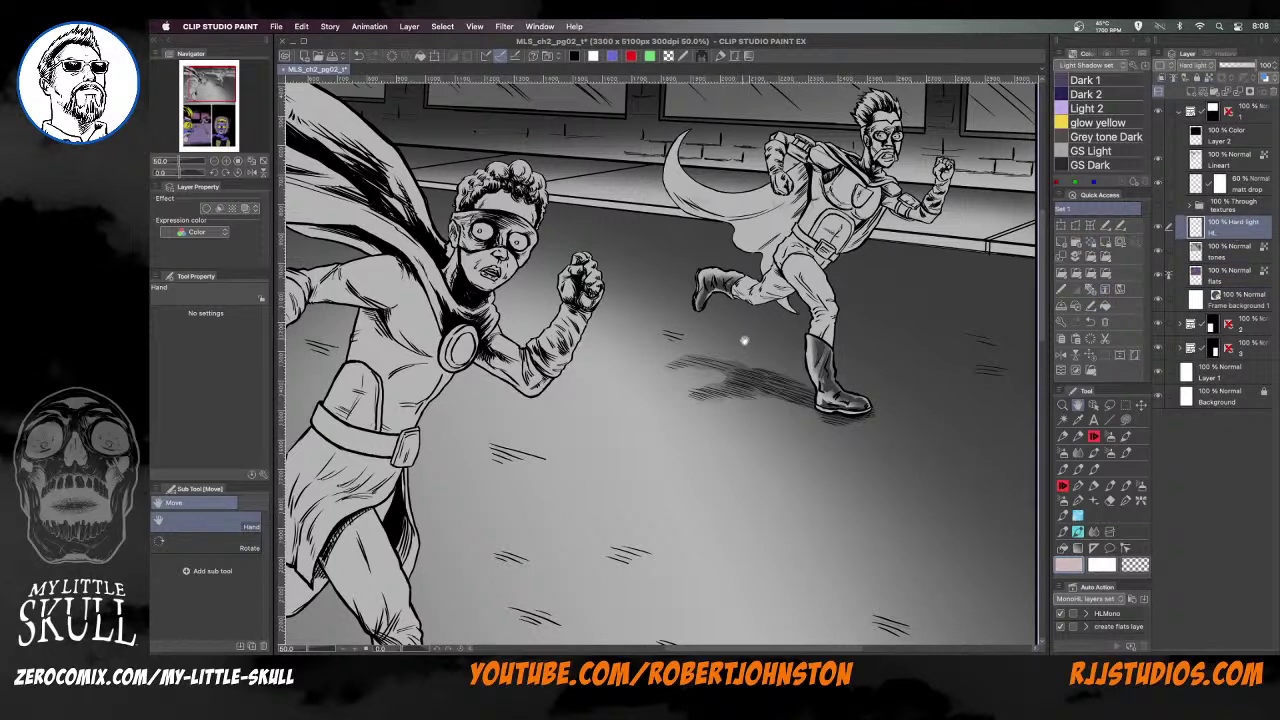
pyautogui.scroll(1, 881, 364)
pyautogui.scroll(2, 881, 364)
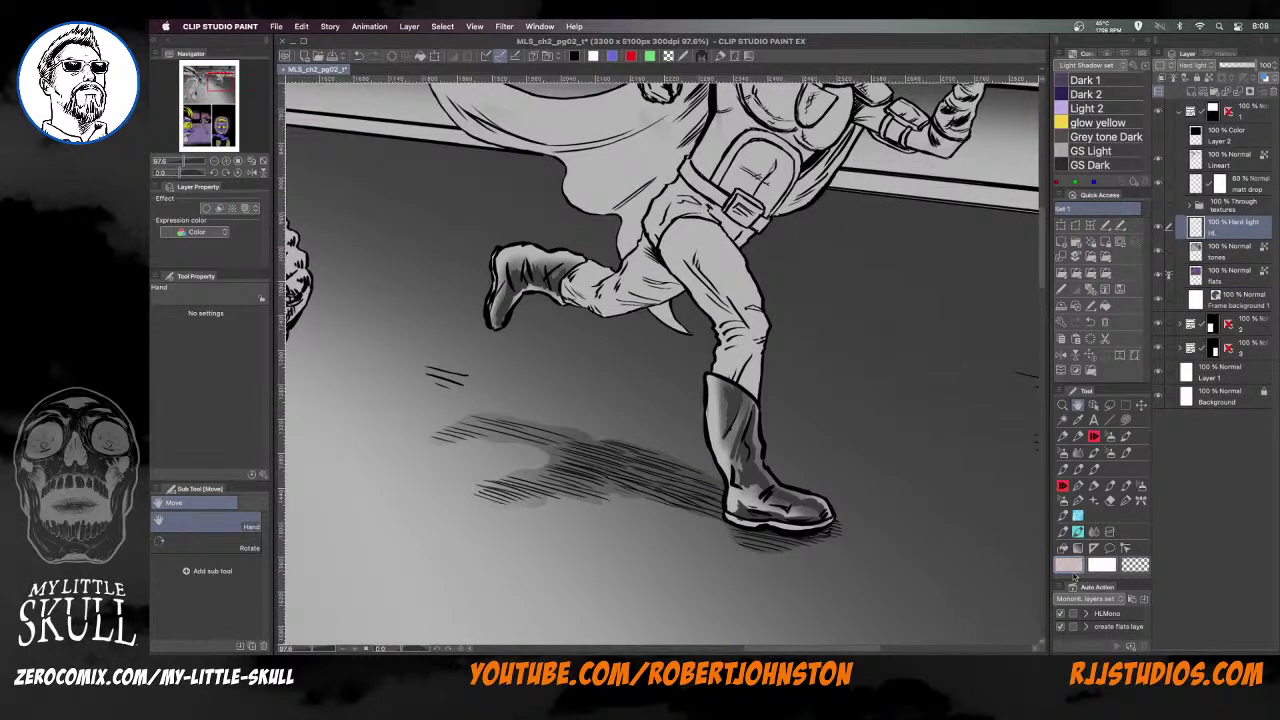
# Set GS Light as the main color and GS Dark as the sub color
pyautogui.click(1110, 165)
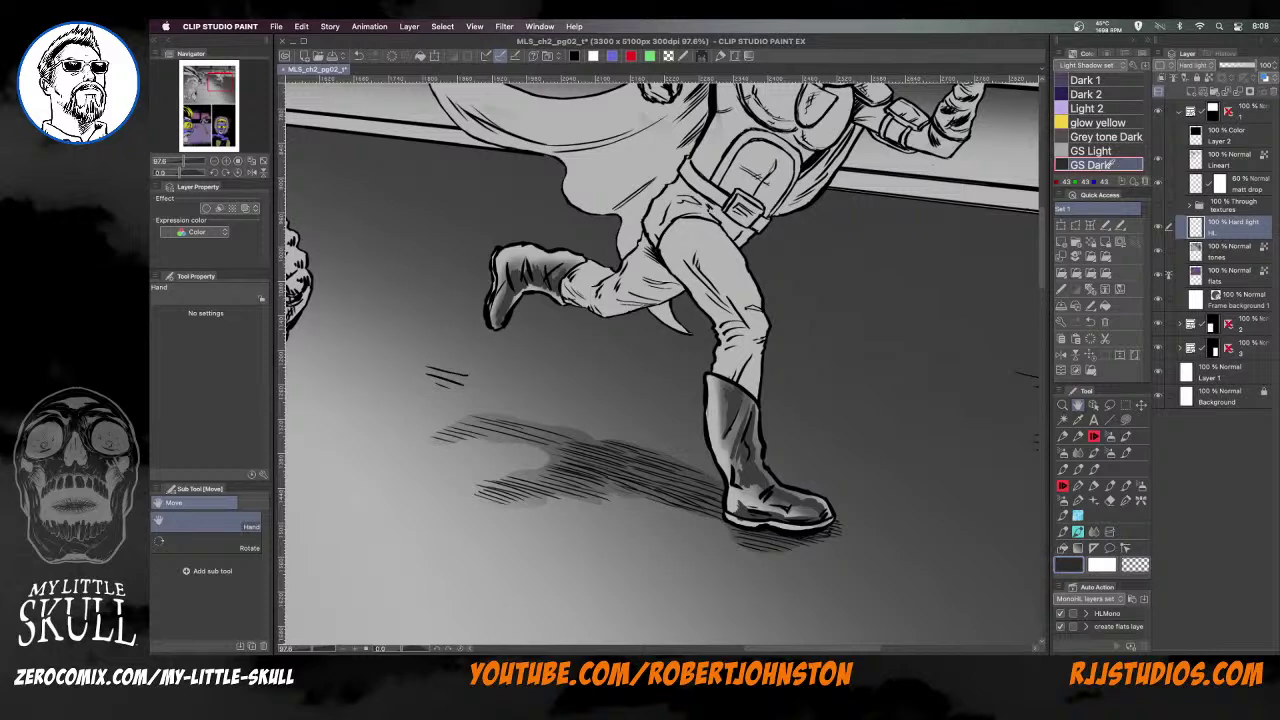
pyautogui.click(1090, 151)
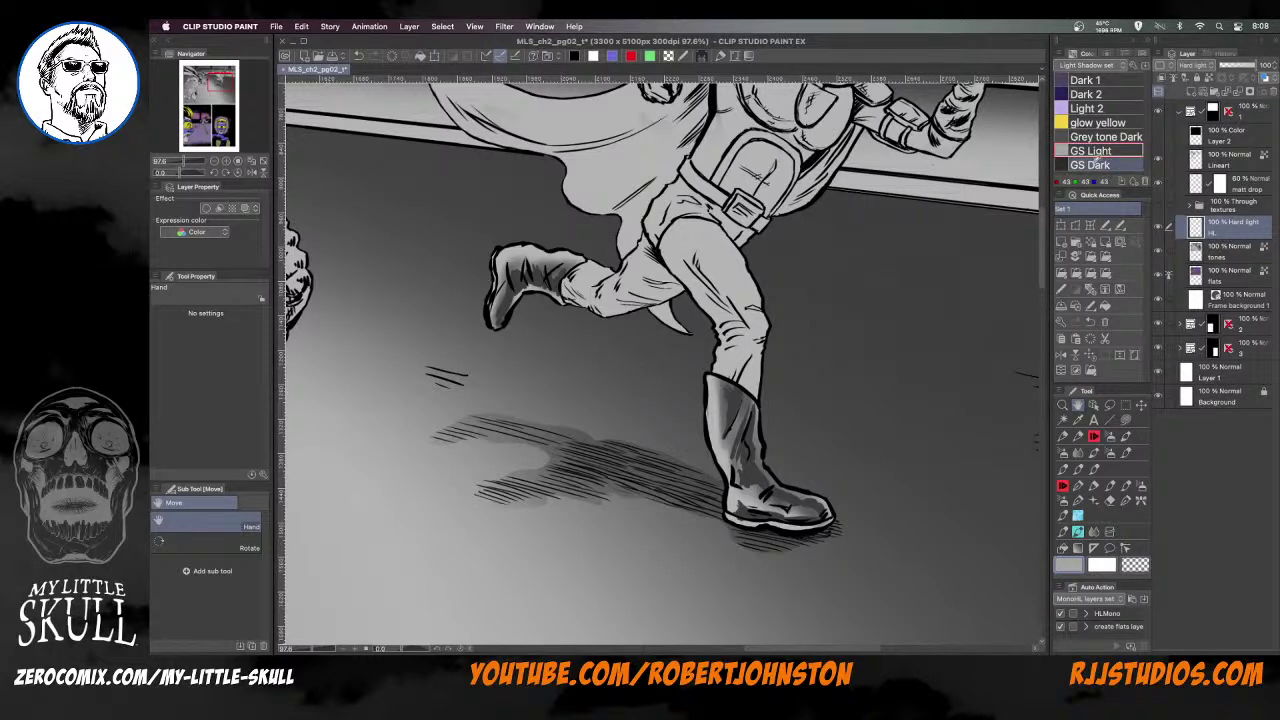
pyautogui.click(1101, 565)
pyautogui.click(1090, 165)
pyautogui.click(1068, 565)
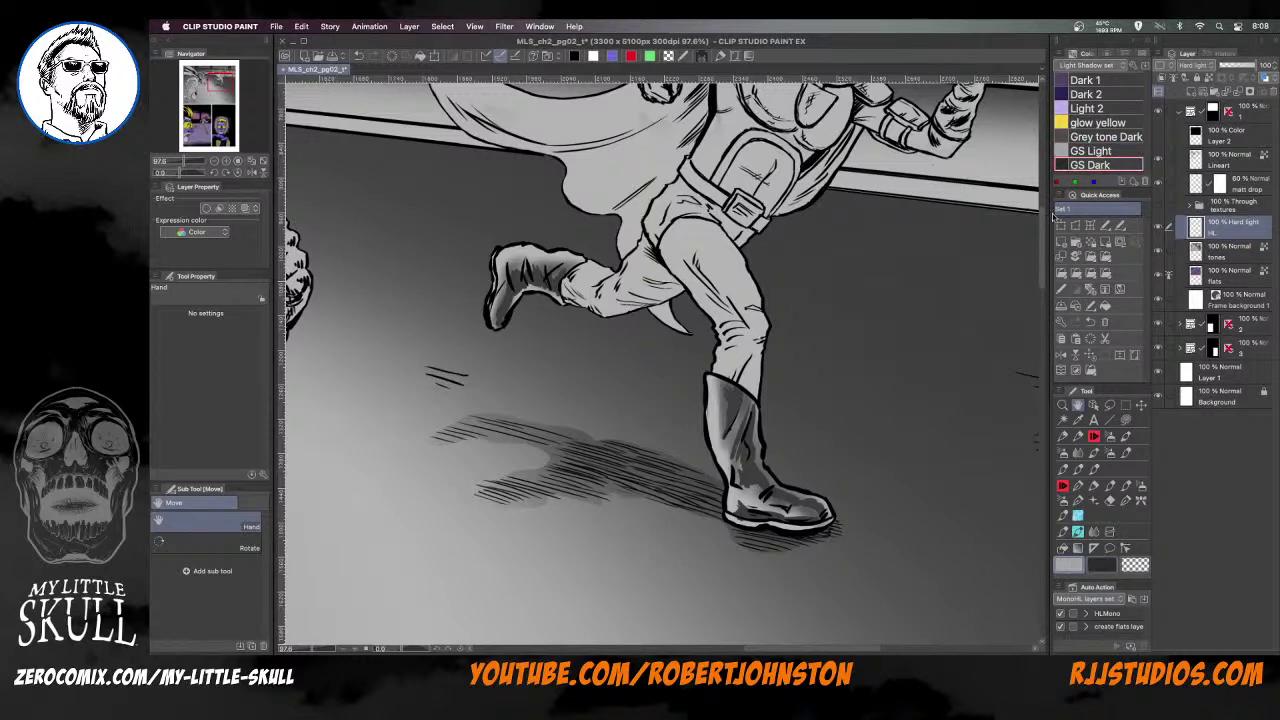
# With the HL layer active, auto-select the background runner's trouser legs from the reference flats, examine the selection, and clear it
pyautogui.moveTo(777, 309); pyautogui.dragTo(775, 412)
pyautogui.click(1239, 279)
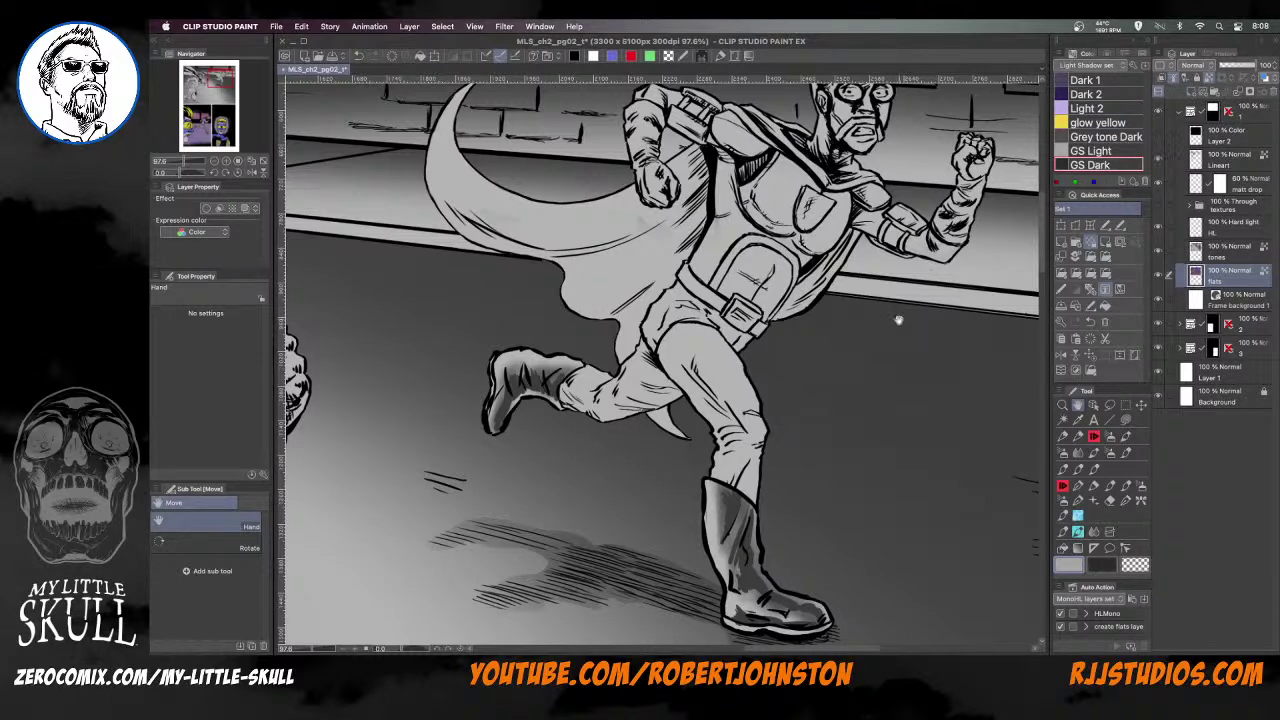
pyautogui.press('w')
pyautogui.click(1234, 230)
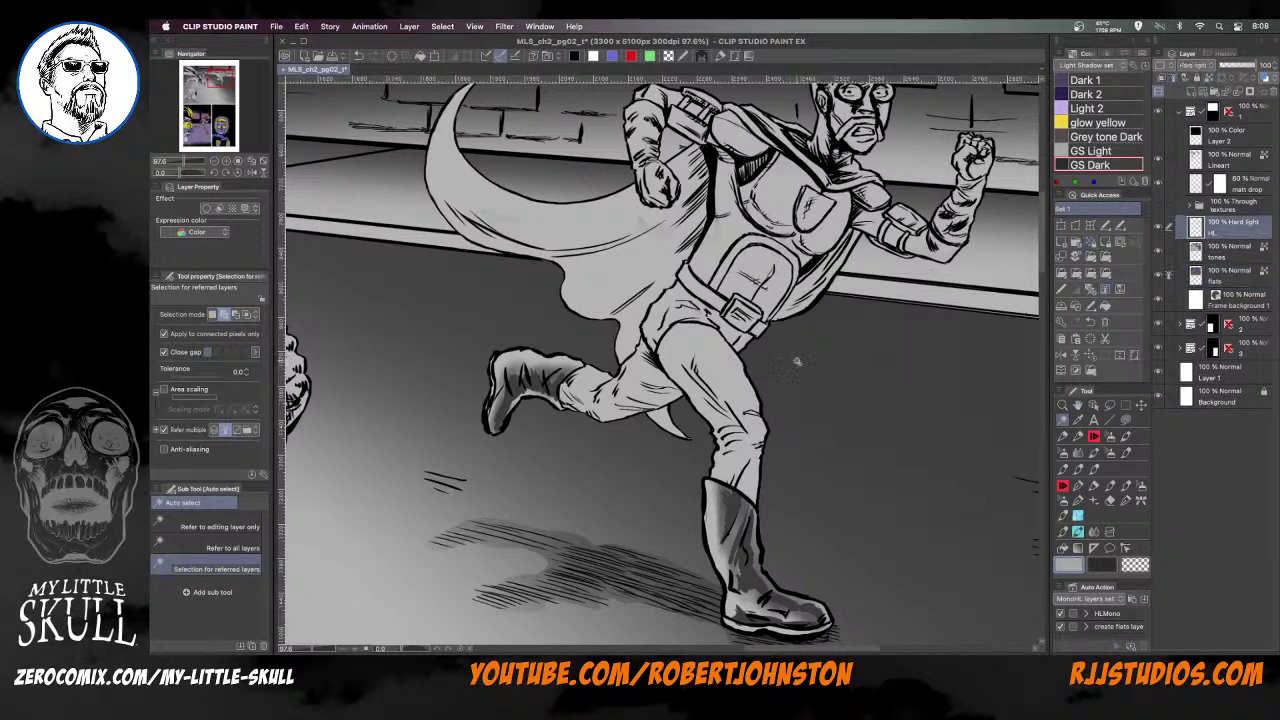
pyautogui.click(710, 410)
pyautogui.scroll(2, 712, 408)
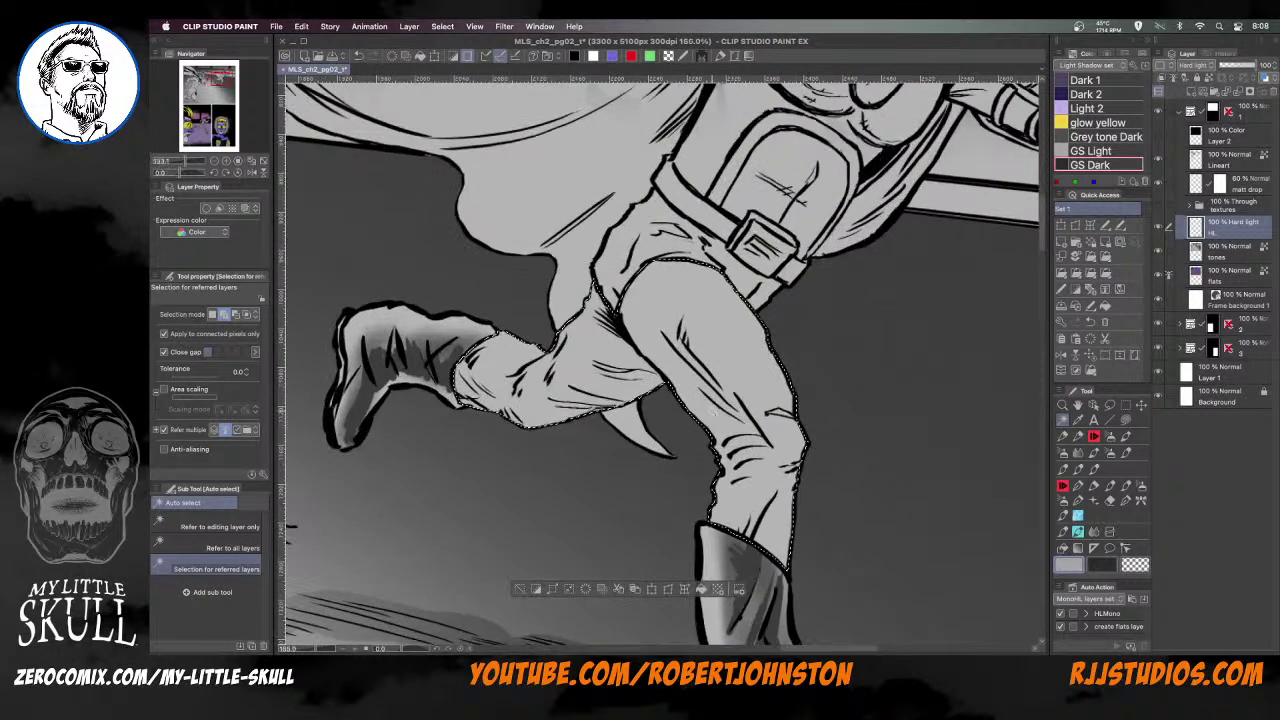
pyautogui.scroll(-4, 712, 408)
pyautogui.press('super+d')
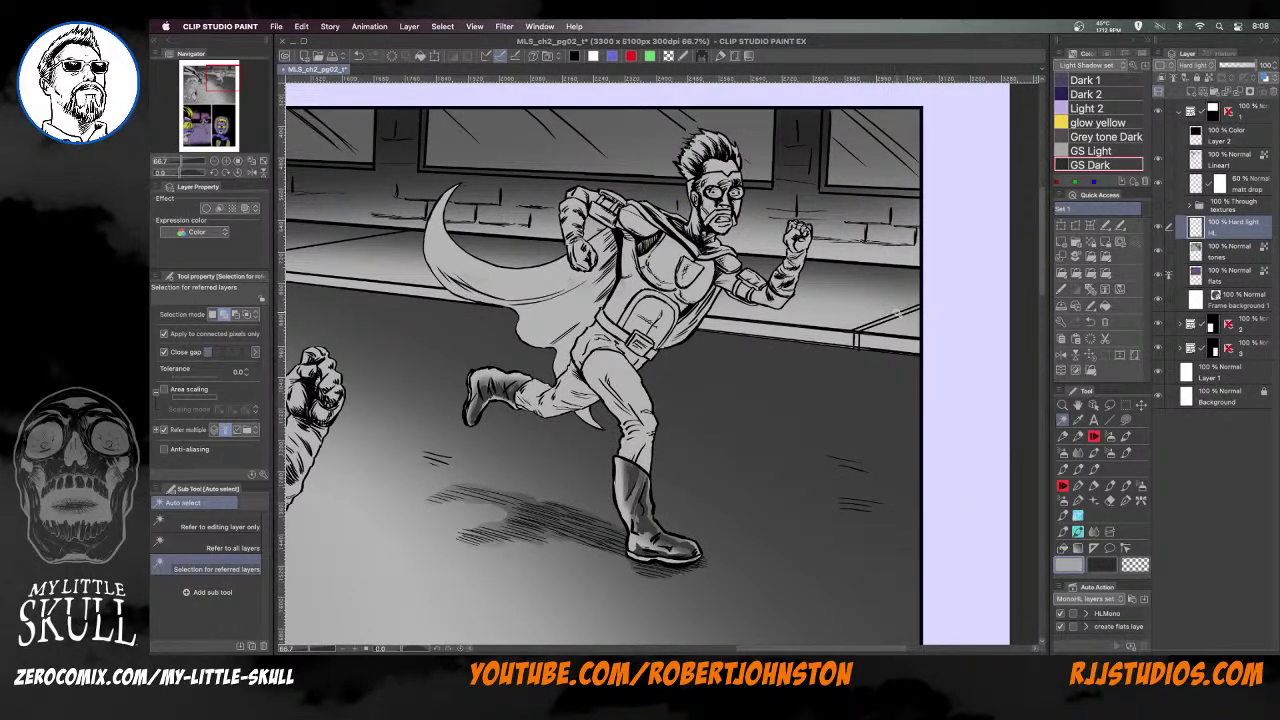
# Auto-select the sidewalk while on the HL layer, examine its outline near the panel border, and clear the selection
pyautogui.click(866, 291)
pyautogui.scroll(10, 858, 345)
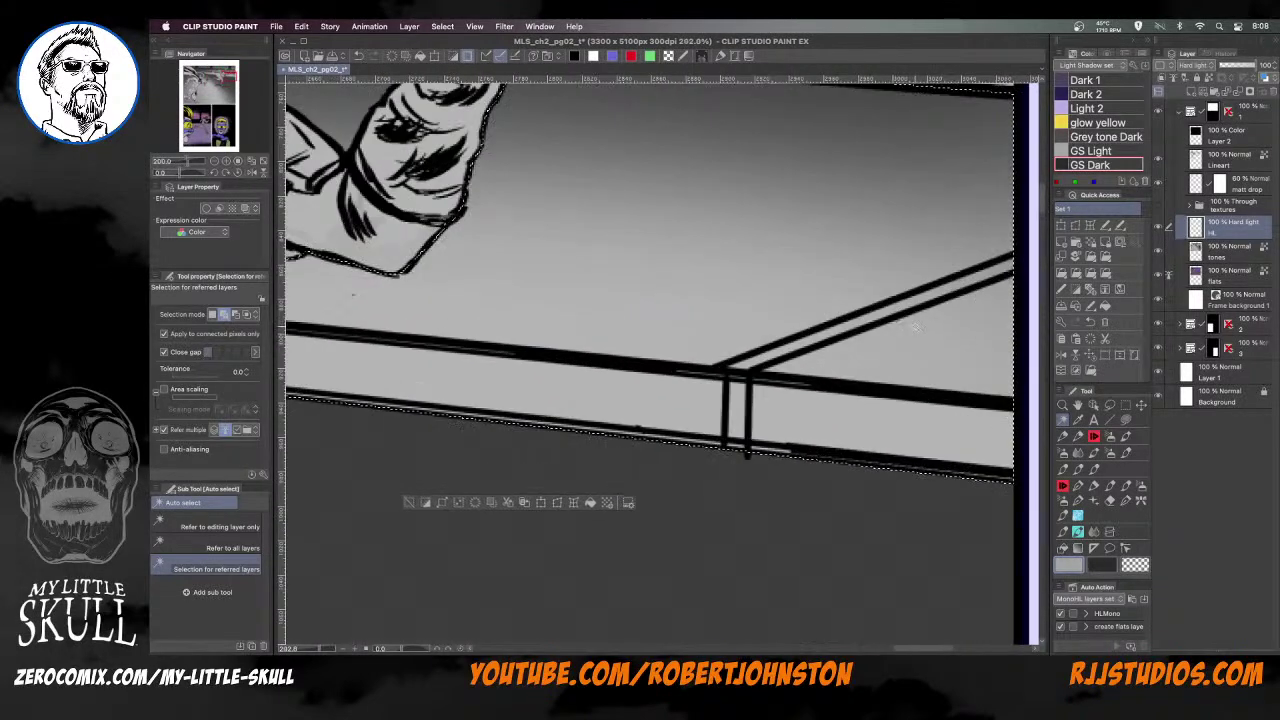
pyautogui.scroll(5, 856, 352)
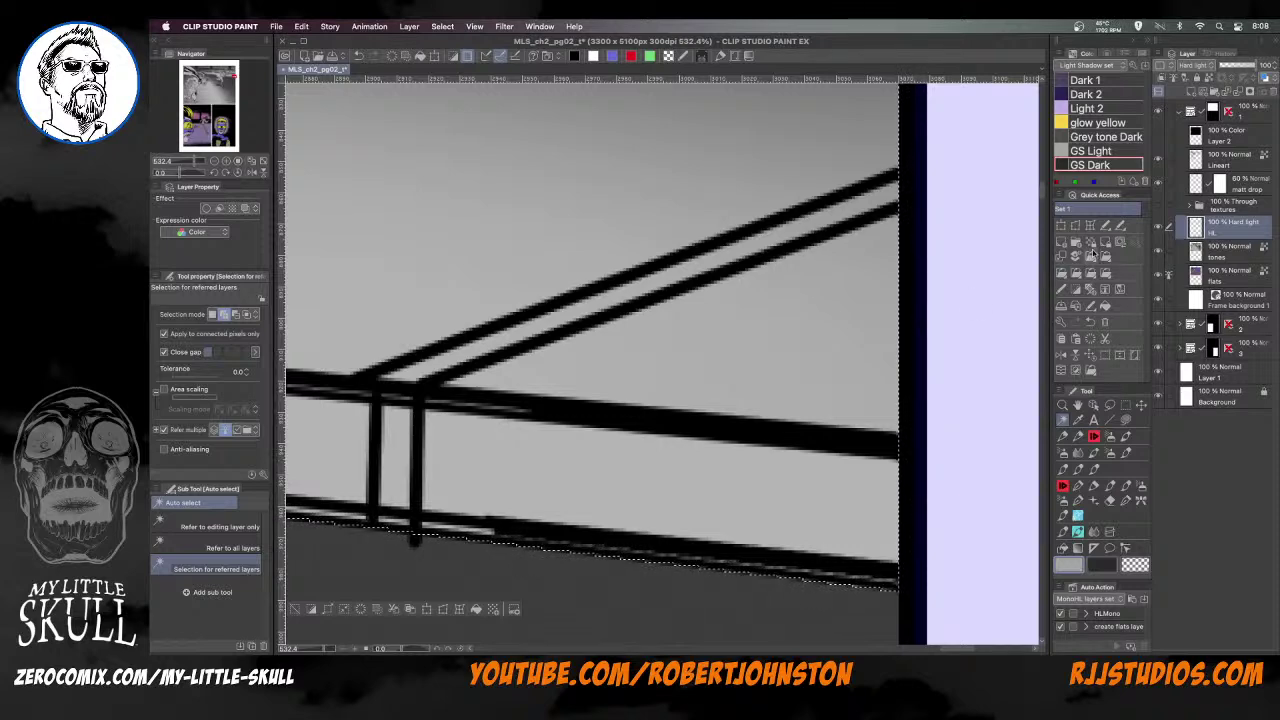
pyautogui.press('super+d')
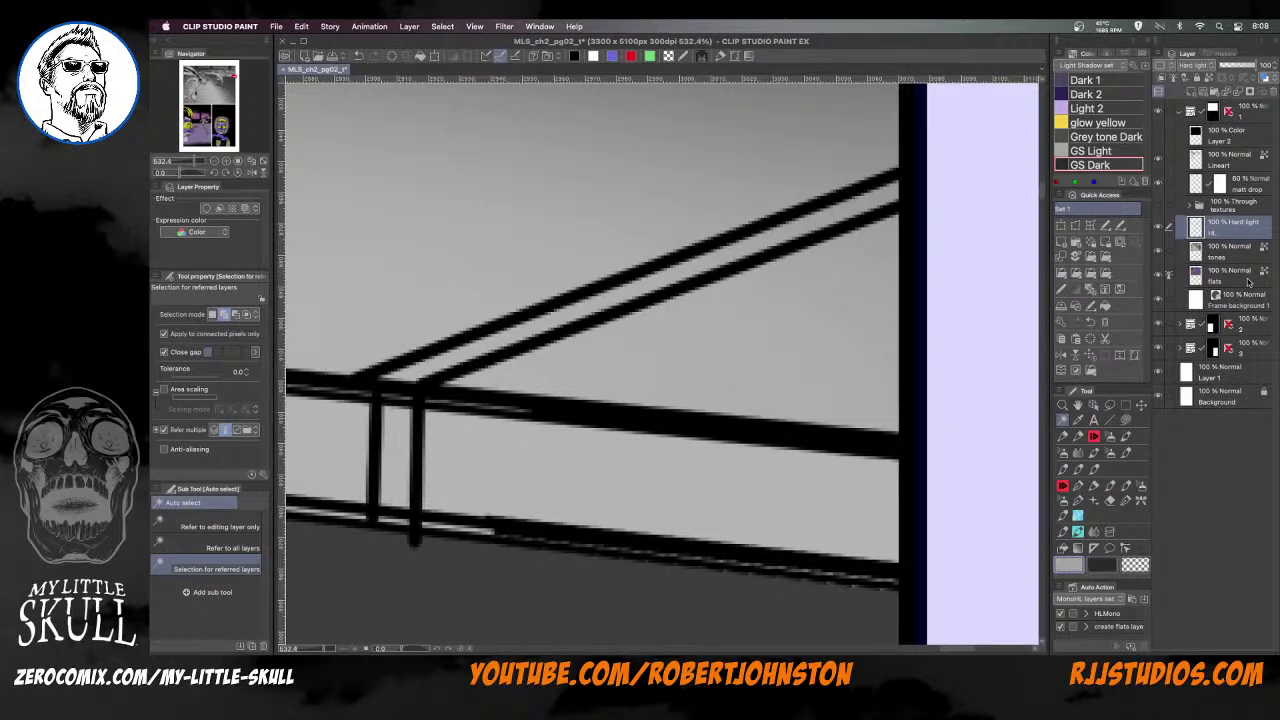
# Auto-select the sidewalk from the flats layer, switch through tones back to HL, and clear the selection
pyautogui.click(1240, 279)
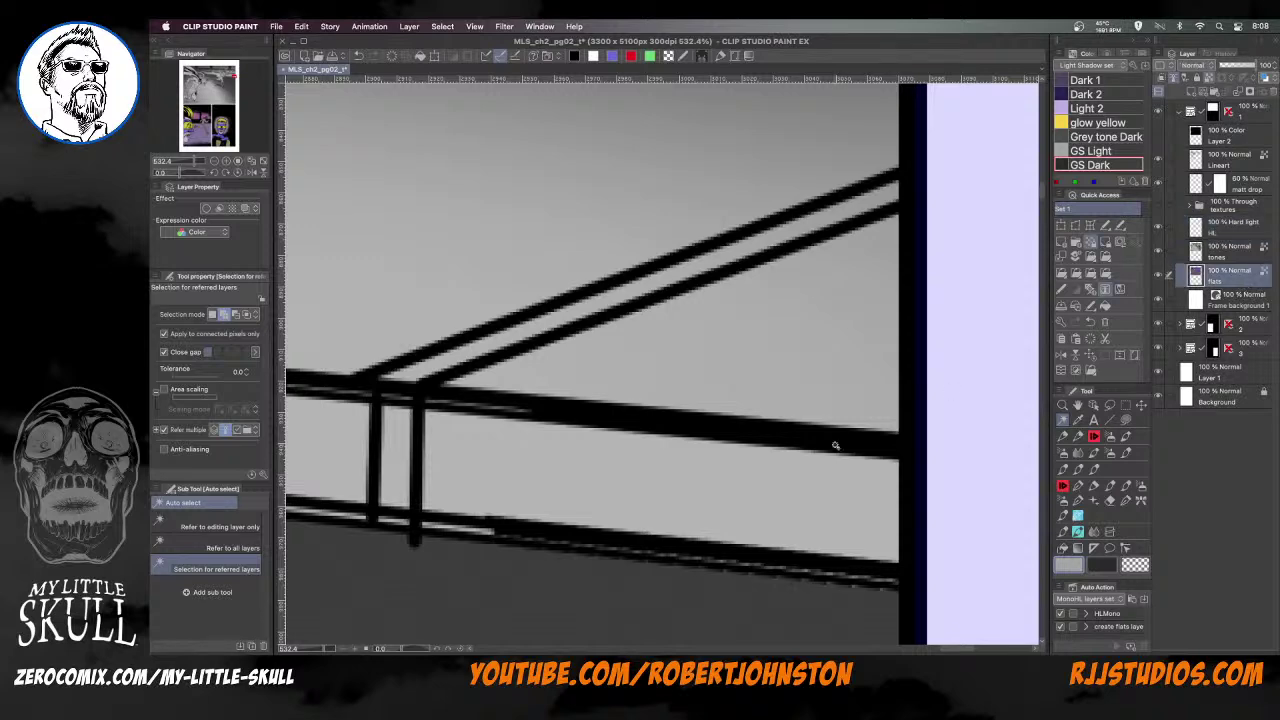
pyautogui.click(806, 357)
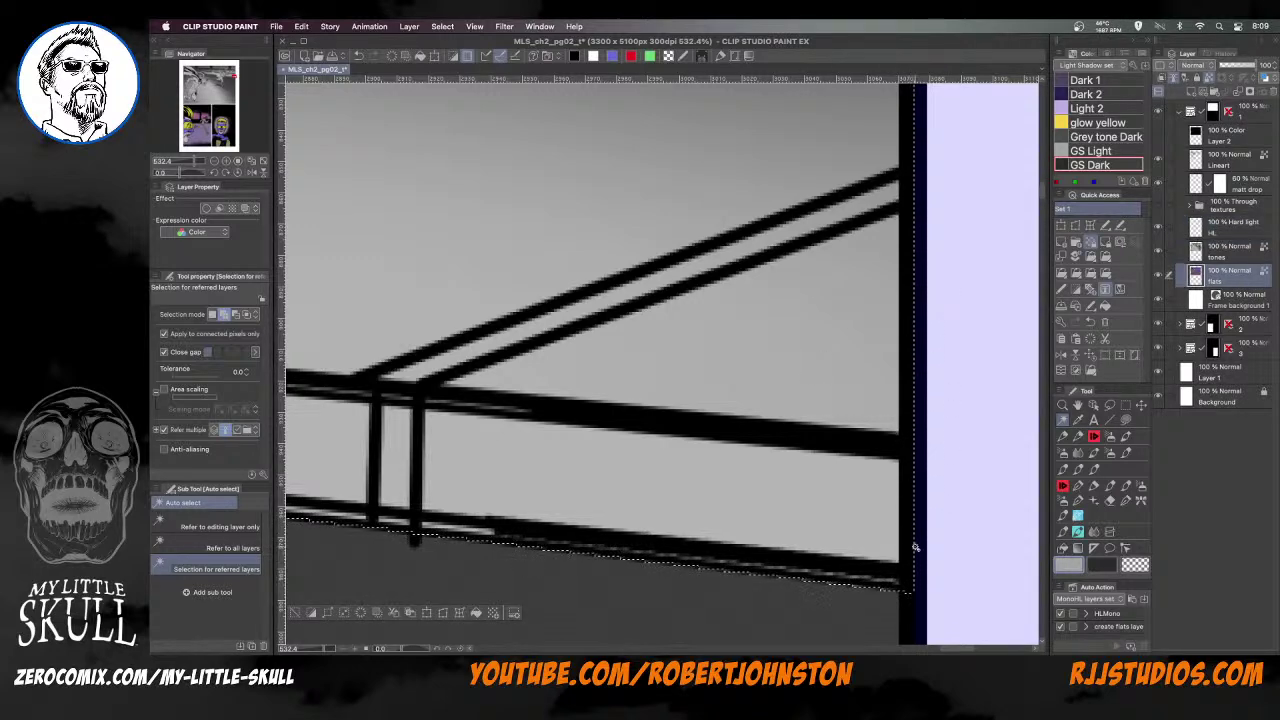
pyautogui.click(1232, 250)
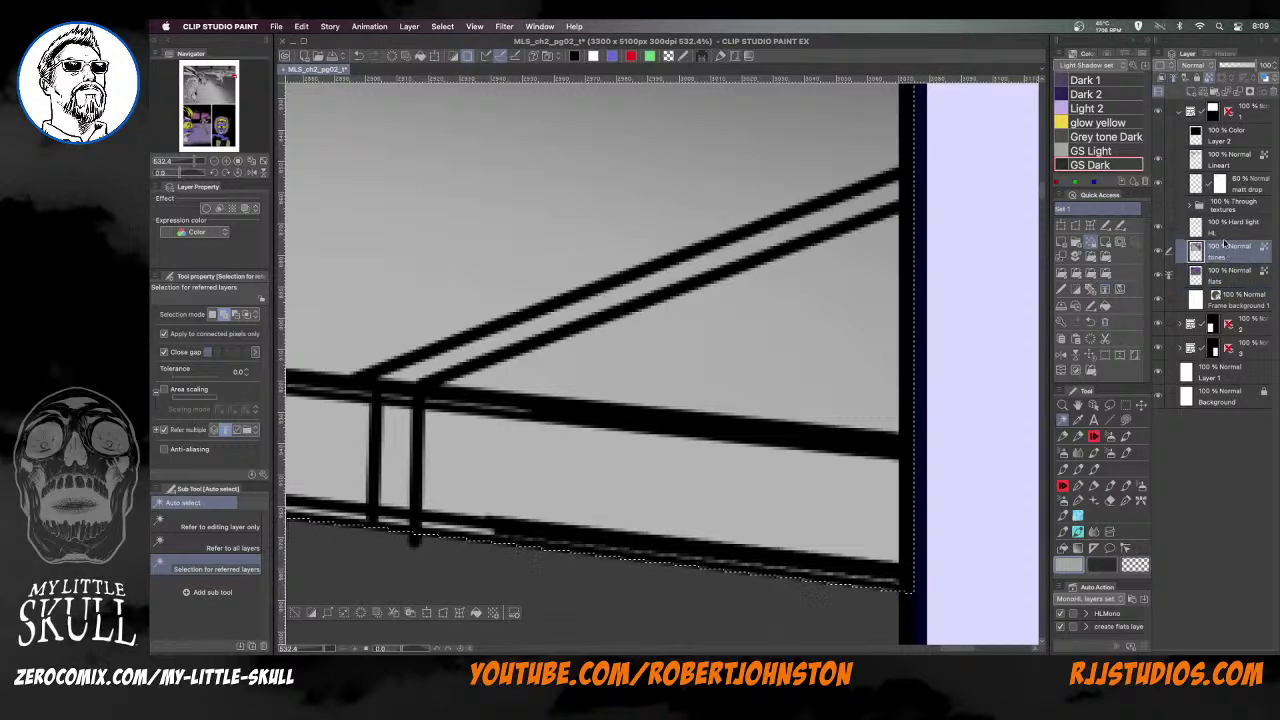
pyautogui.click(1229, 227)
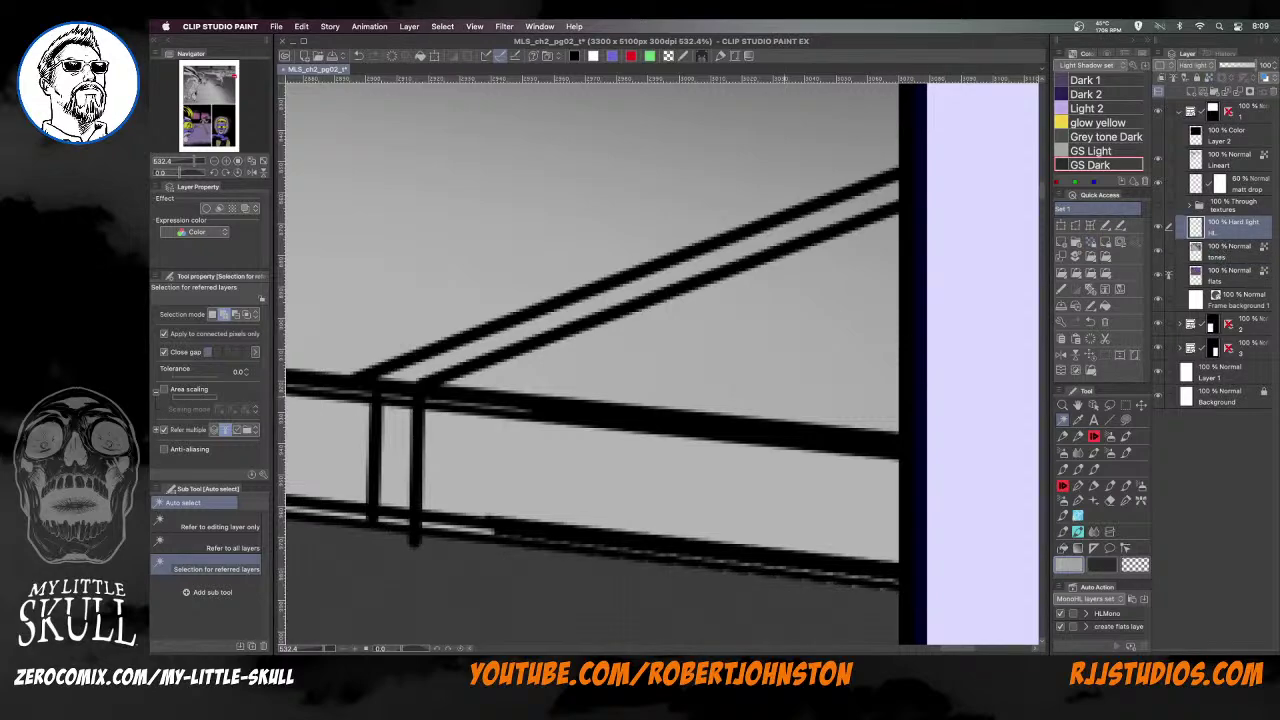
# Auto-select the background runner's trouser legs for shading on the HL layer, and check the selection close up and in the panel
pyautogui.scroll(-3, 747, 394)
pyautogui.scroll(-6, 747, 394)
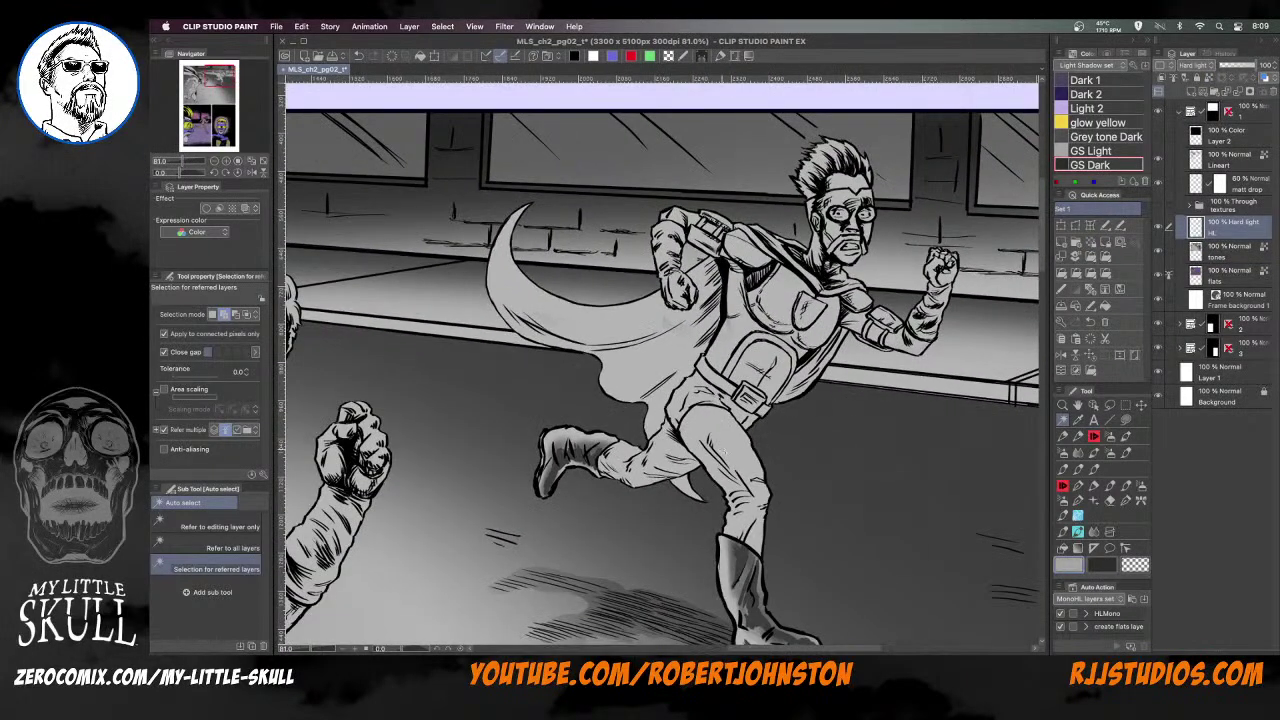
pyautogui.click(762, 470)
pyautogui.scroll(4, 696, 408)
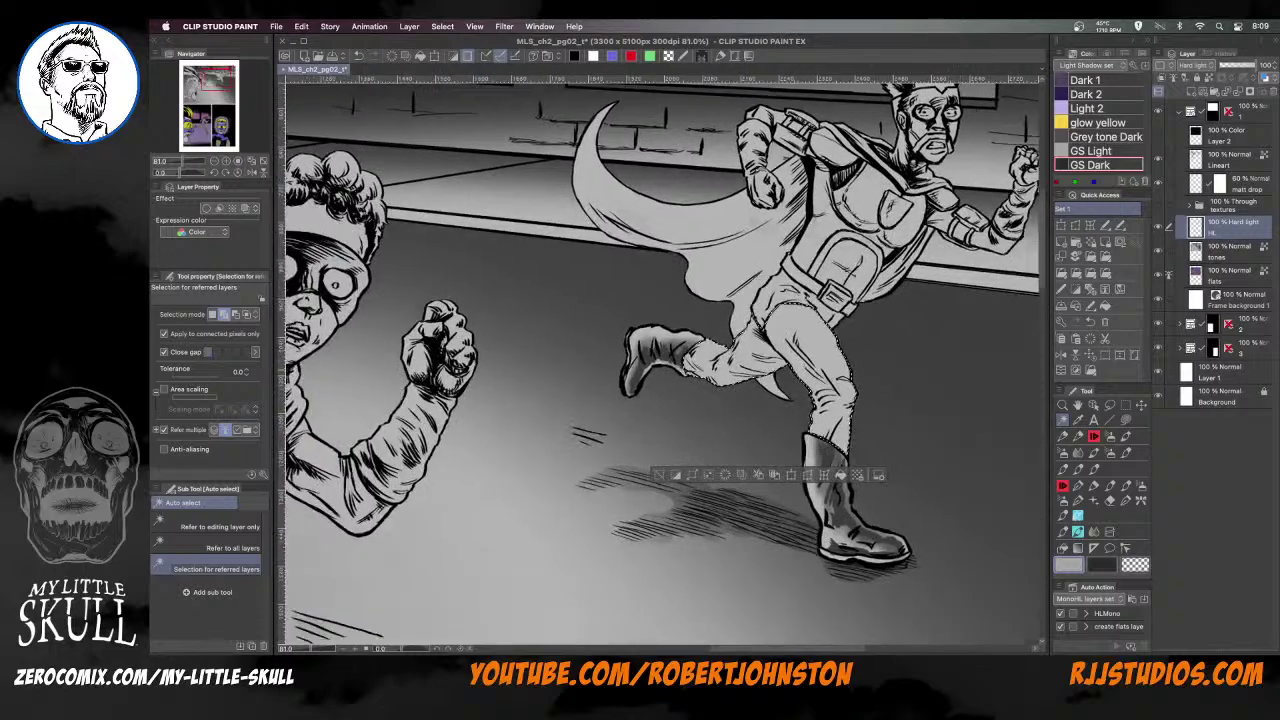
pyautogui.scroll(-3, 672, 383)
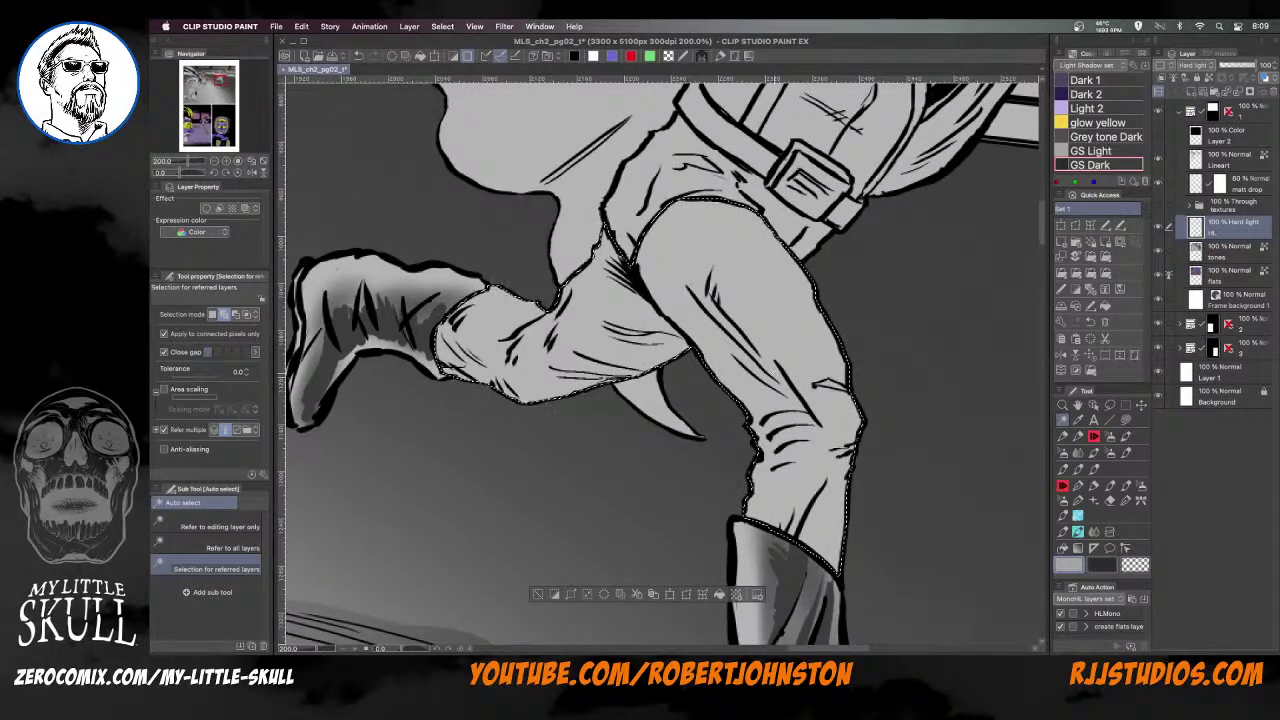
pyautogui.scroll(-4, 672, 383)
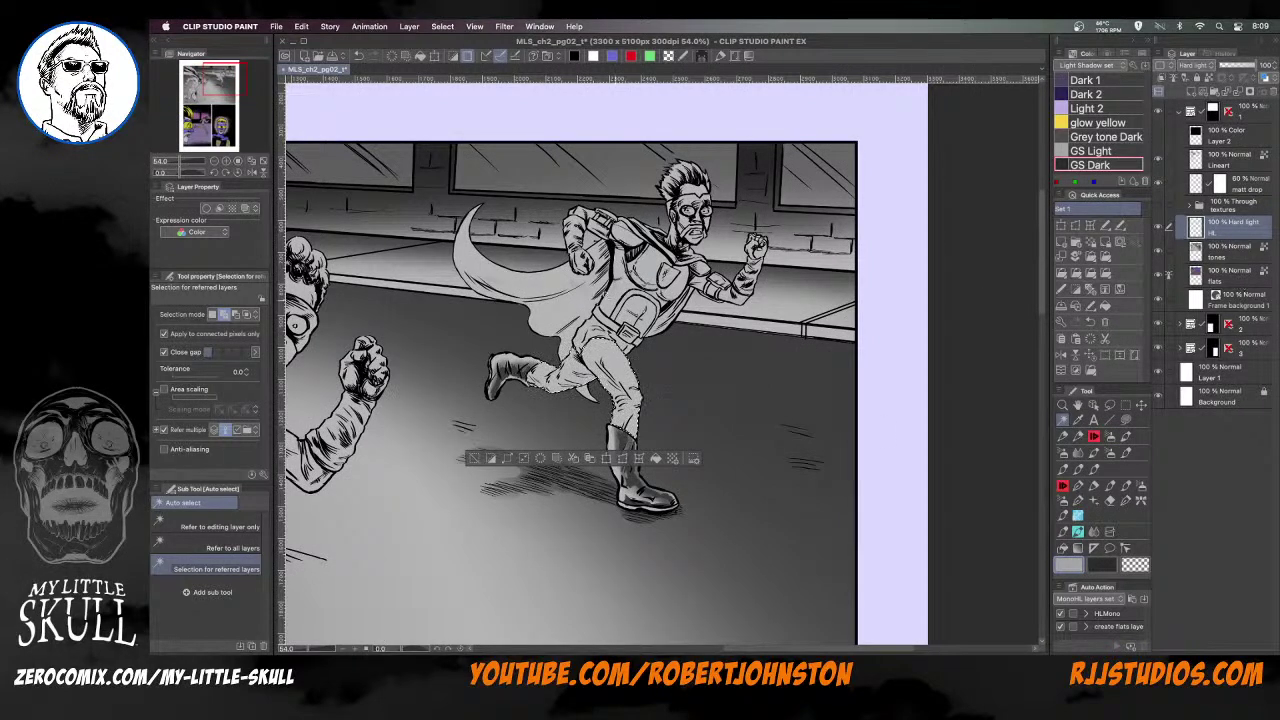
pyautogui.scroll(4, 697, 318)
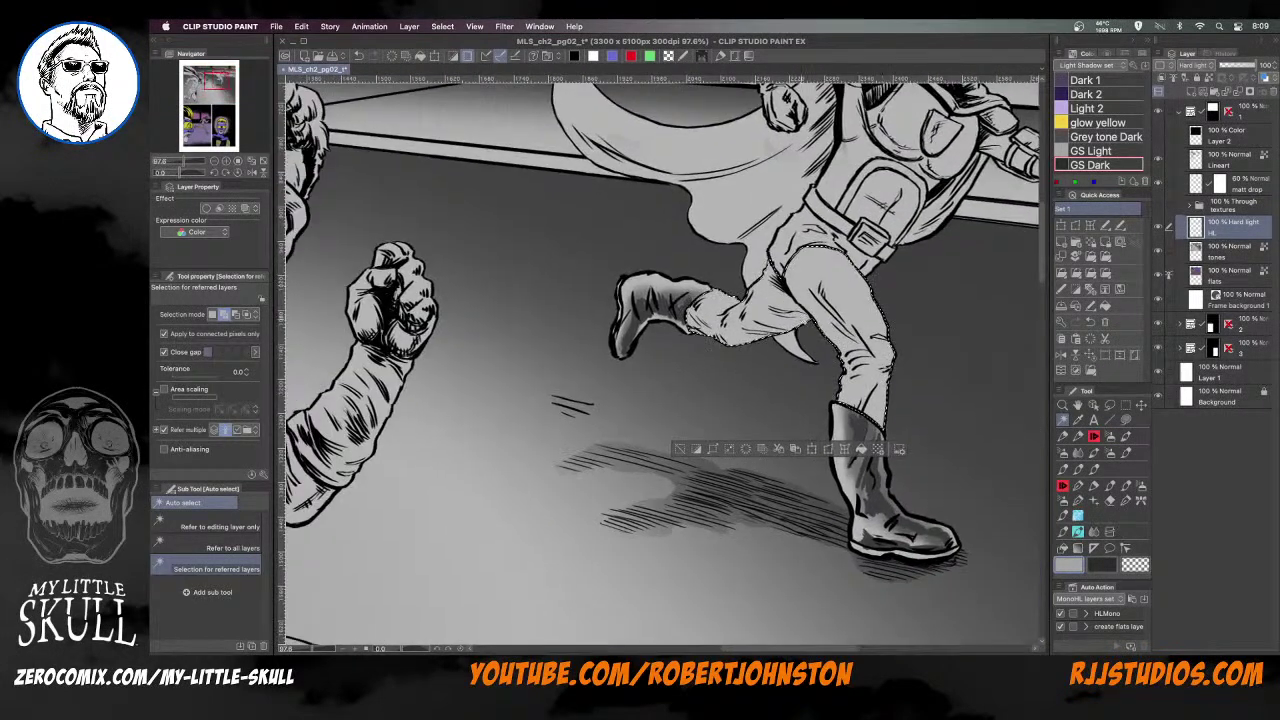
pyautogui.scroll(-4, 876, 315)
pyautogui.scroll(3, 876, 315)
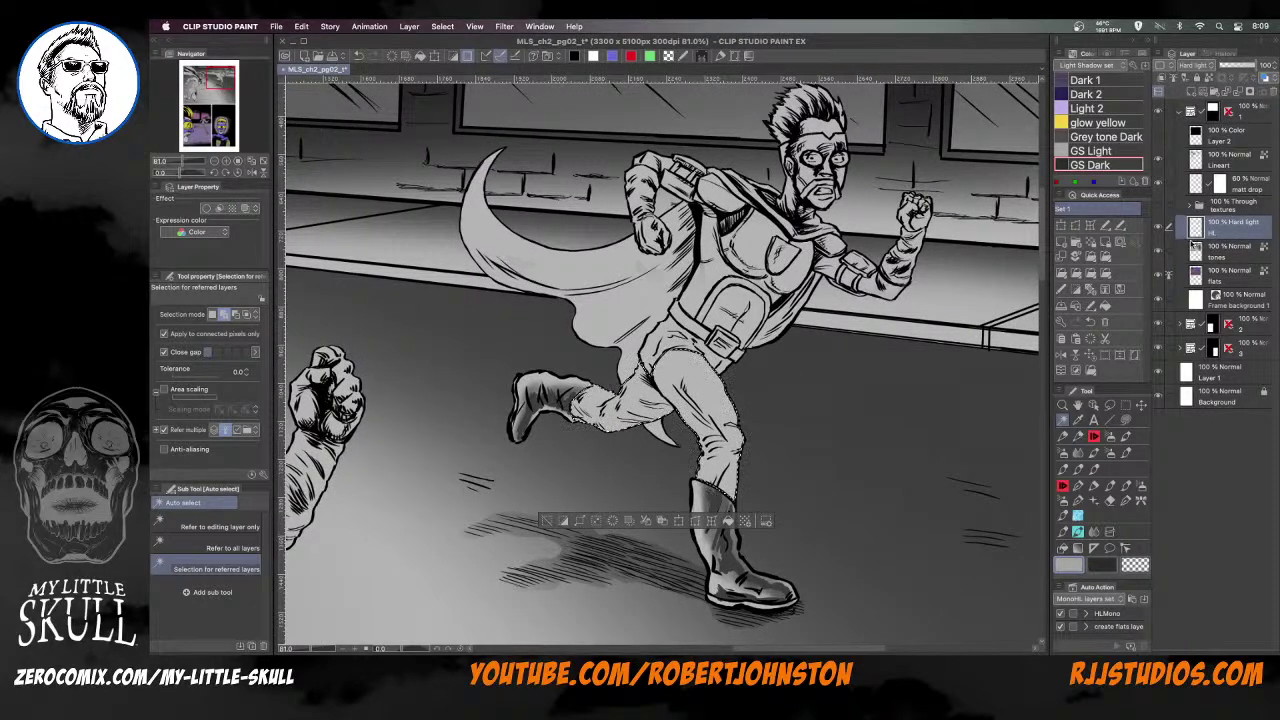
# Prepare the Inkster brush in Grey tone Dark at brush size 2.50 for shading the selected trousers on the HL layer
pyautogui.click(1094, 441)
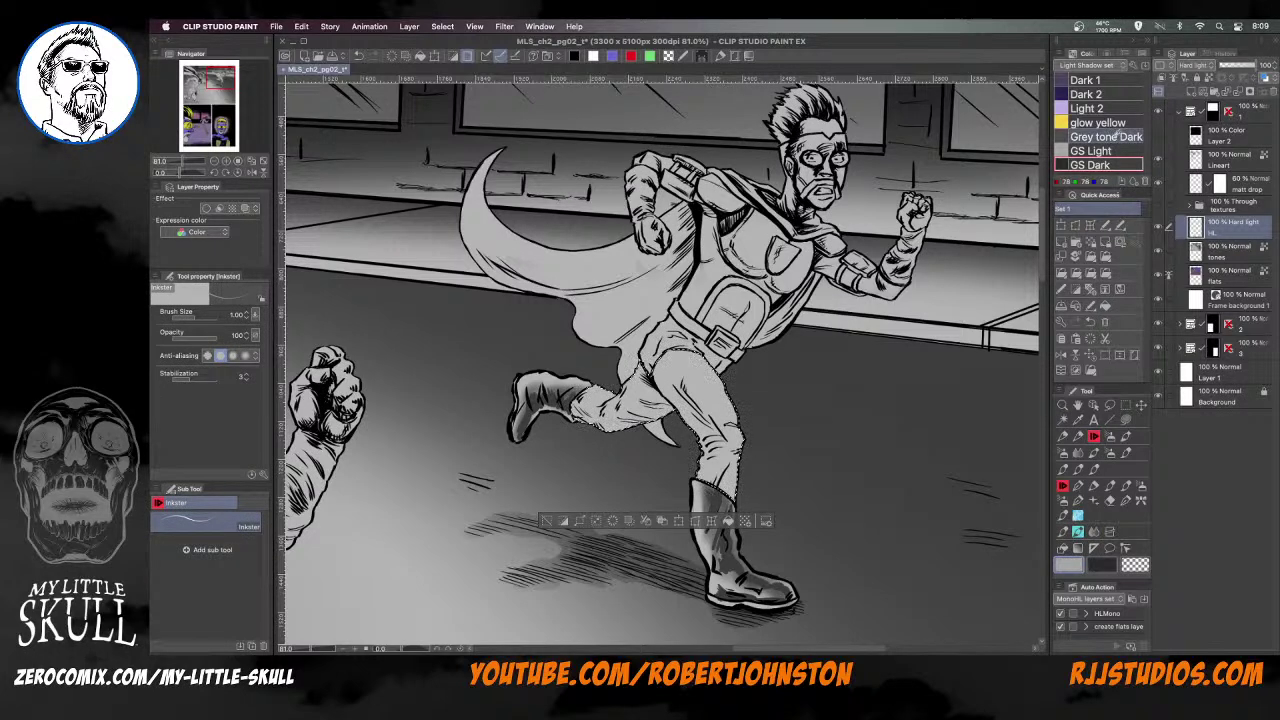
pyautogui.click(1107, 136)
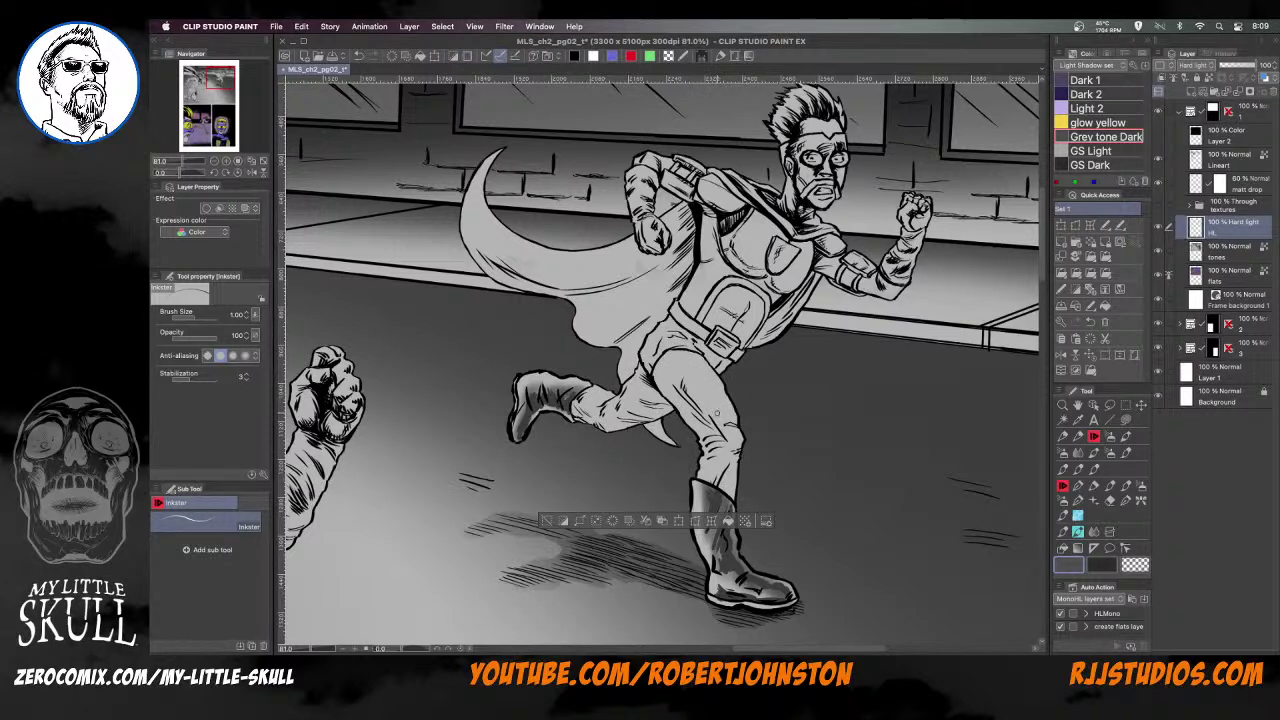
pyautogui.scroll(3, 717, 410)
pyautogui.moveTo(760, 455); pyautogui.dragTo(864, 356)
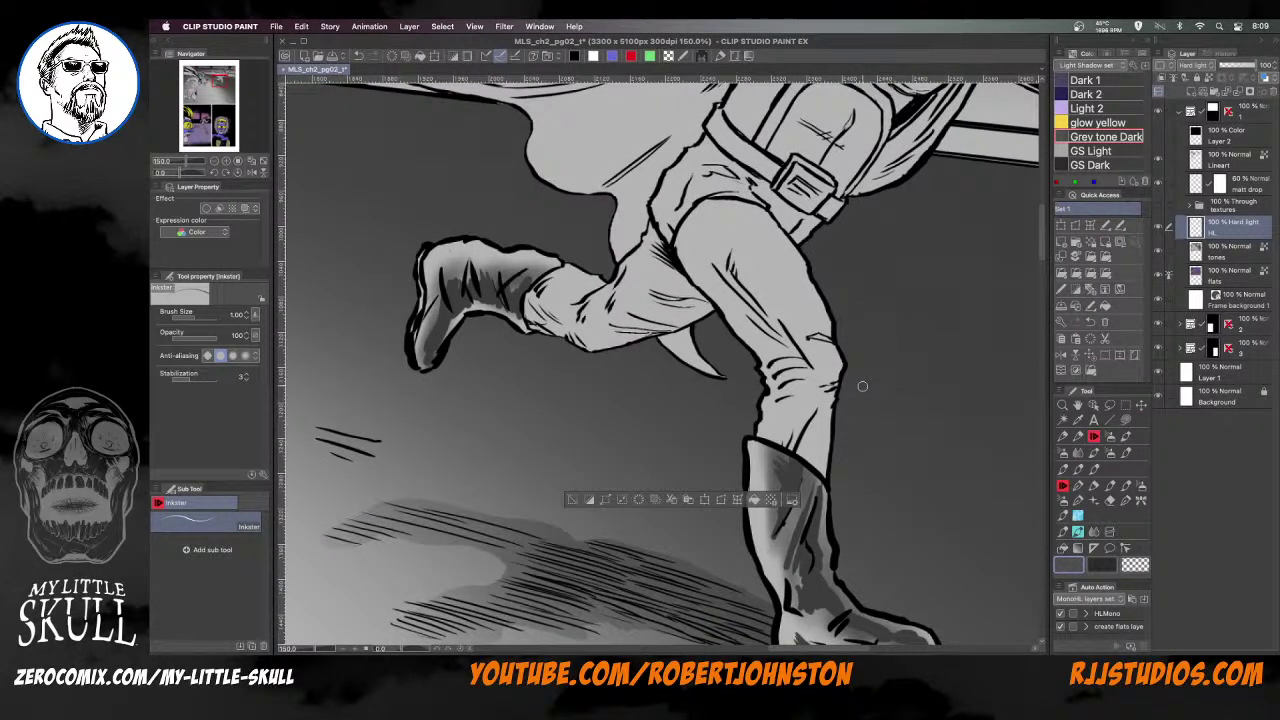
pyautogui.scroll(-6, 862, 386)
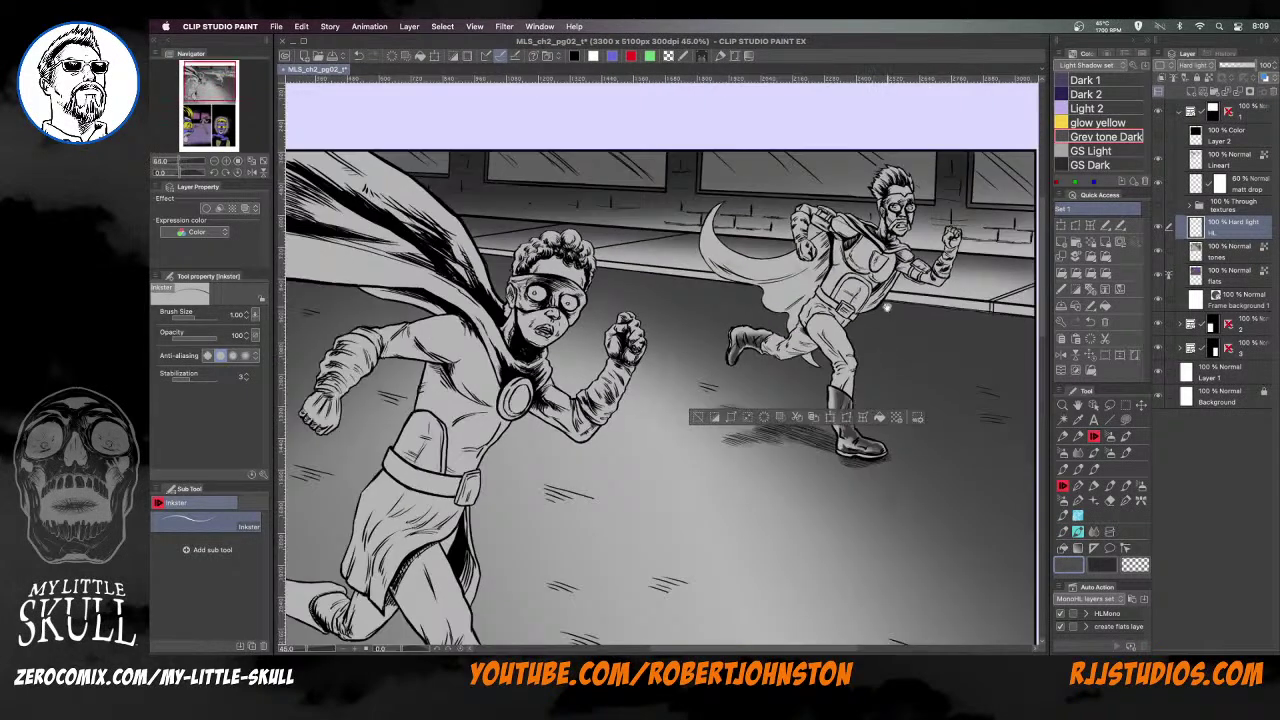
pyautogui.moveTo(900, 335); pyautogui.dragTo(904, 280)
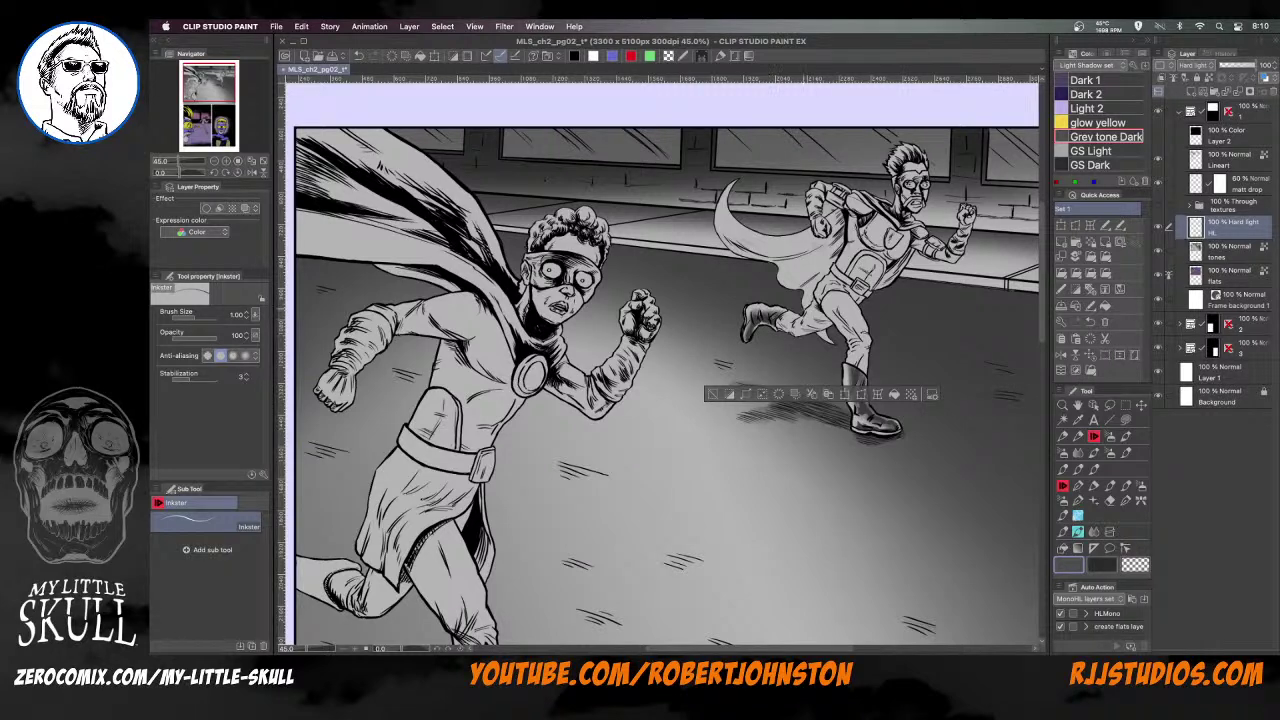
pyautogui.press(']')
pyautogui.press(']')
pyautogui.press(']')
pyautogui.press(']')
pyautogui.press('[')
pyautogui.press(']')
# Paint Grey tone Dark shadow shapes on the background runner's front thigh, knee and lower trouser leg with the Inkster brush
pyautogui.moveTo(785, 467); pyautogui.dragTo(754, 496)
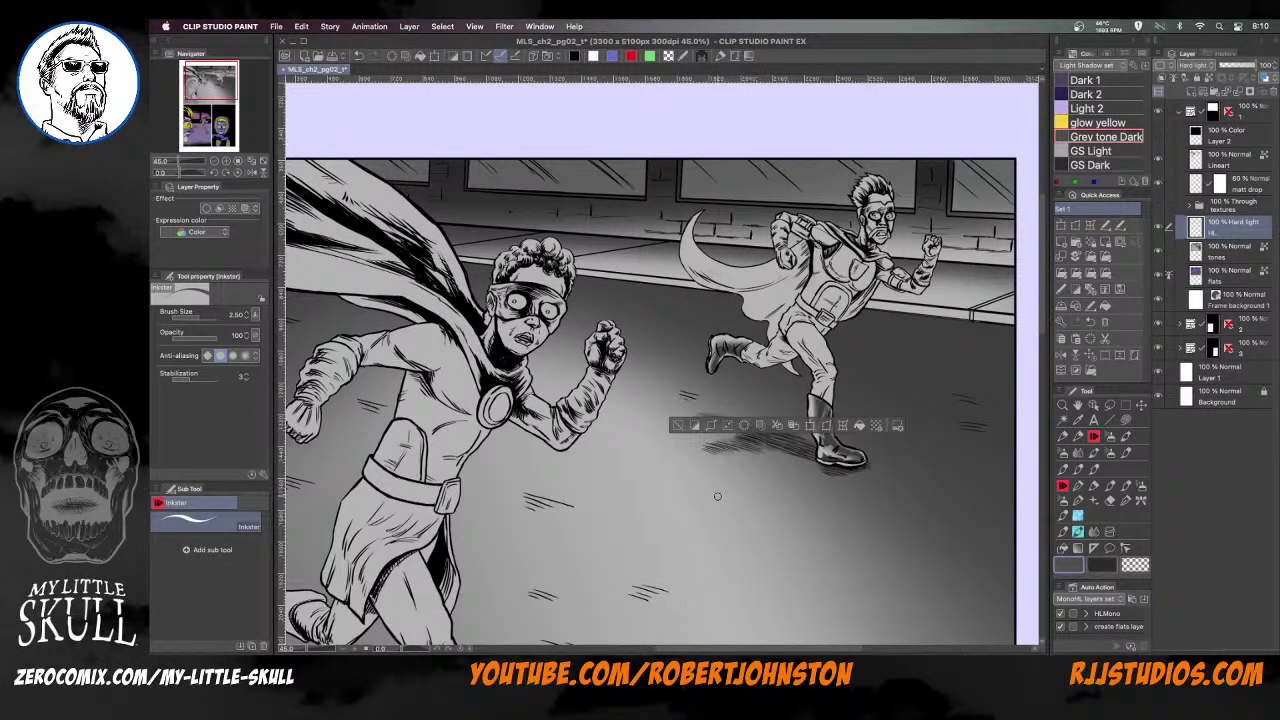
pyautogui.moveTo(690, 544)
pyautogui.mouseDown()
pyautogui.moveTo(764, 540)
pyautogui.moveTo(788, 521)
pyautogui.mouseUp()
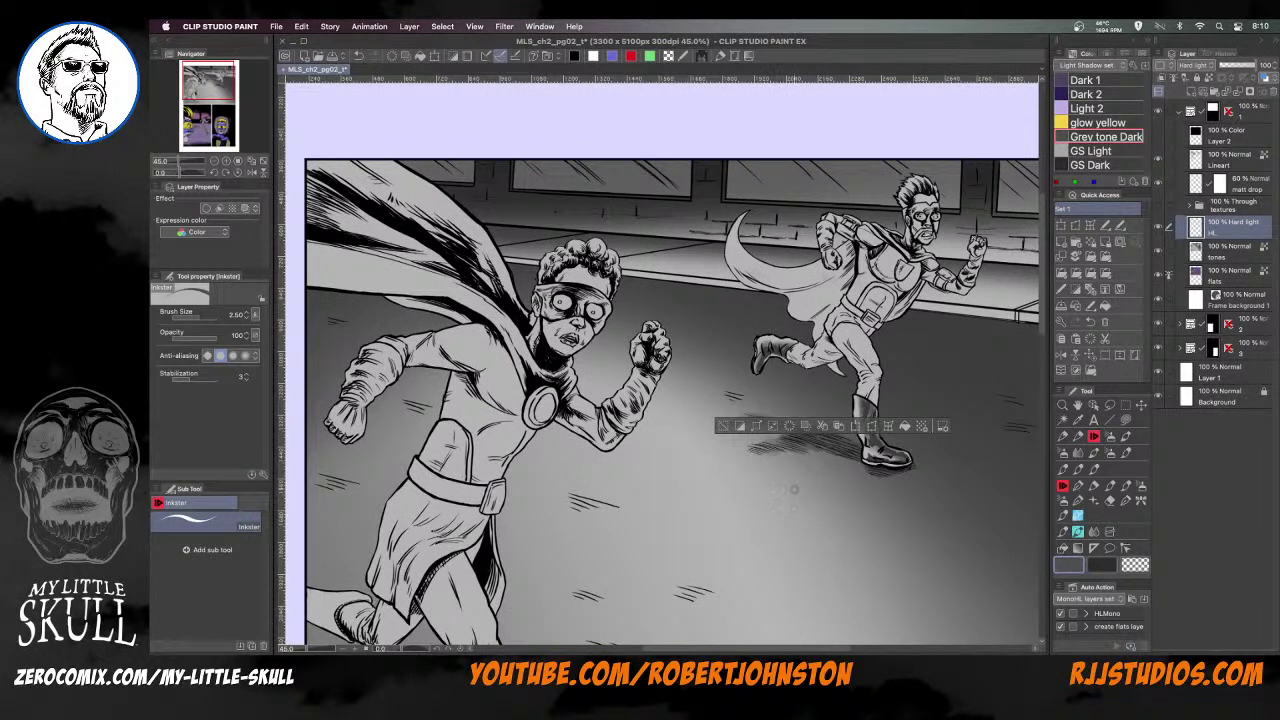
pyautogui.moveTo(857, 351); pyautogui.dragTo(781, 375)
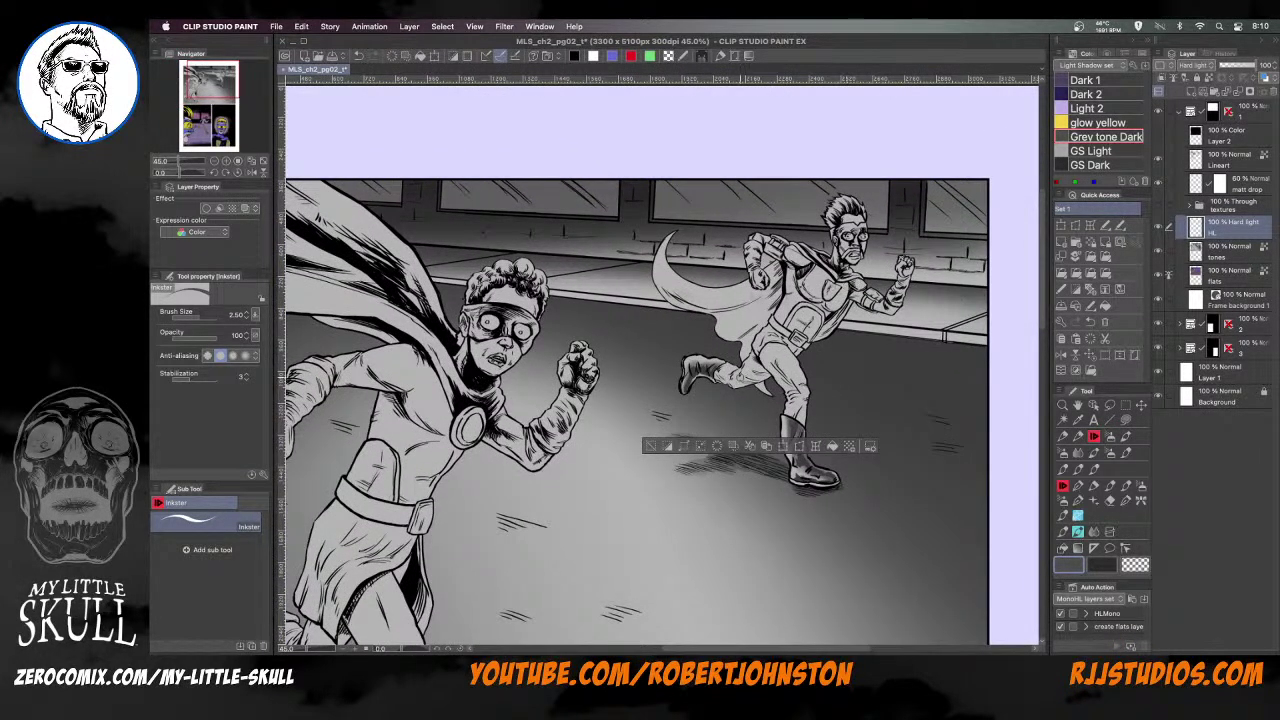
pyautogui.moveTo(786, 356); pyautogui.dragTo(788, 351)
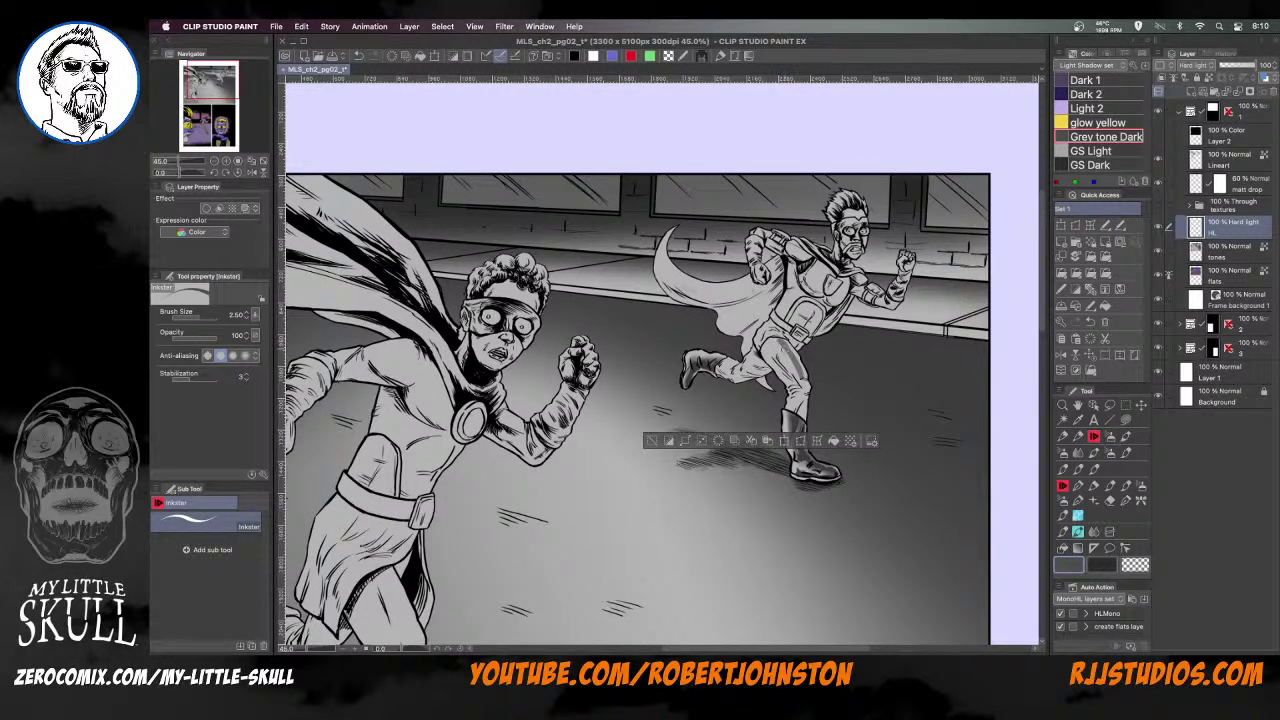
pyautogui.scroll(3, 781, 345)
pyautogui.moveTo(772, 335)
pyautogui.mouseDown()
pyautogui.moveTo(815, 405)
pyautogui.moveTo(812, 446)
pyautogui.moveTo(798, 452)
pyautogui.moveTo(800, 392)
pyautogui.moveTo(762, 344)
pyautogui.mouseUp()
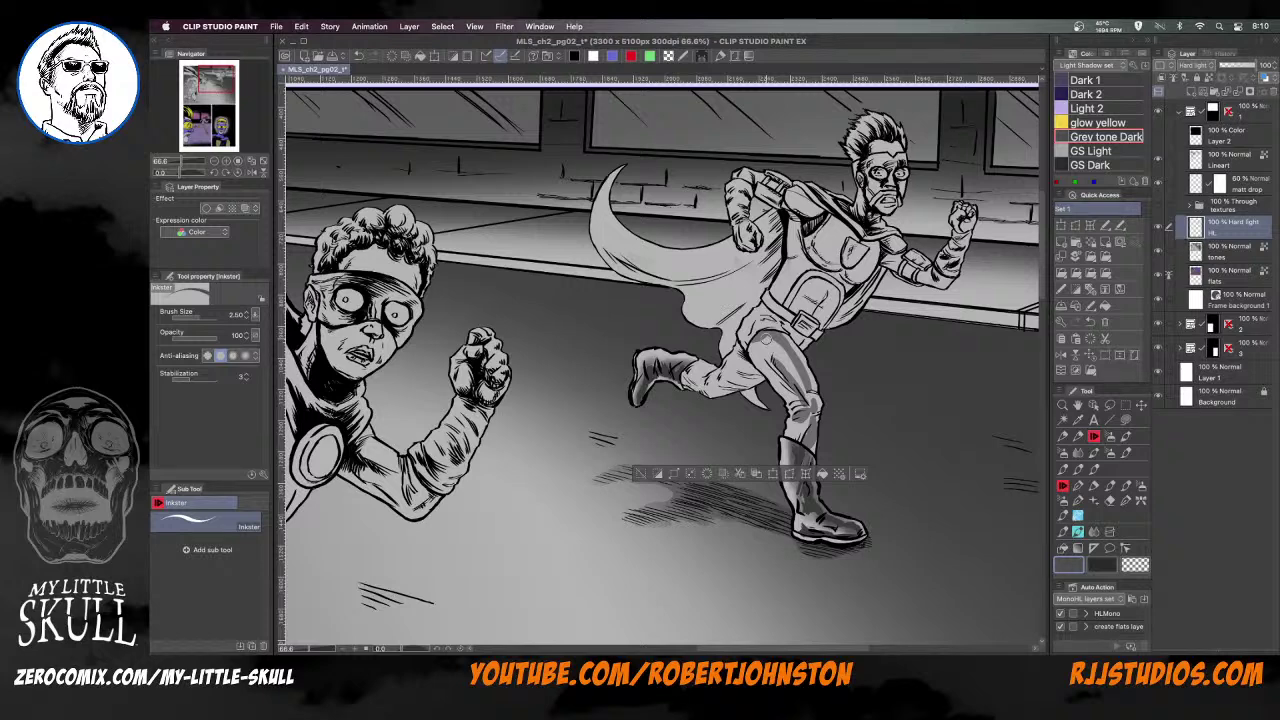
pyautogui.moveTo(776, 362)
pyautogui.mouseDown()
pyautogui.moveTo(768, 354)
pyautogui.moveTo(795, 400)
pyautogui.moveTo(776, 364)
pyautogui.mouseUp()
pyautogui.moveTo(808, 412); pyautogui.dragTo(808, 446)
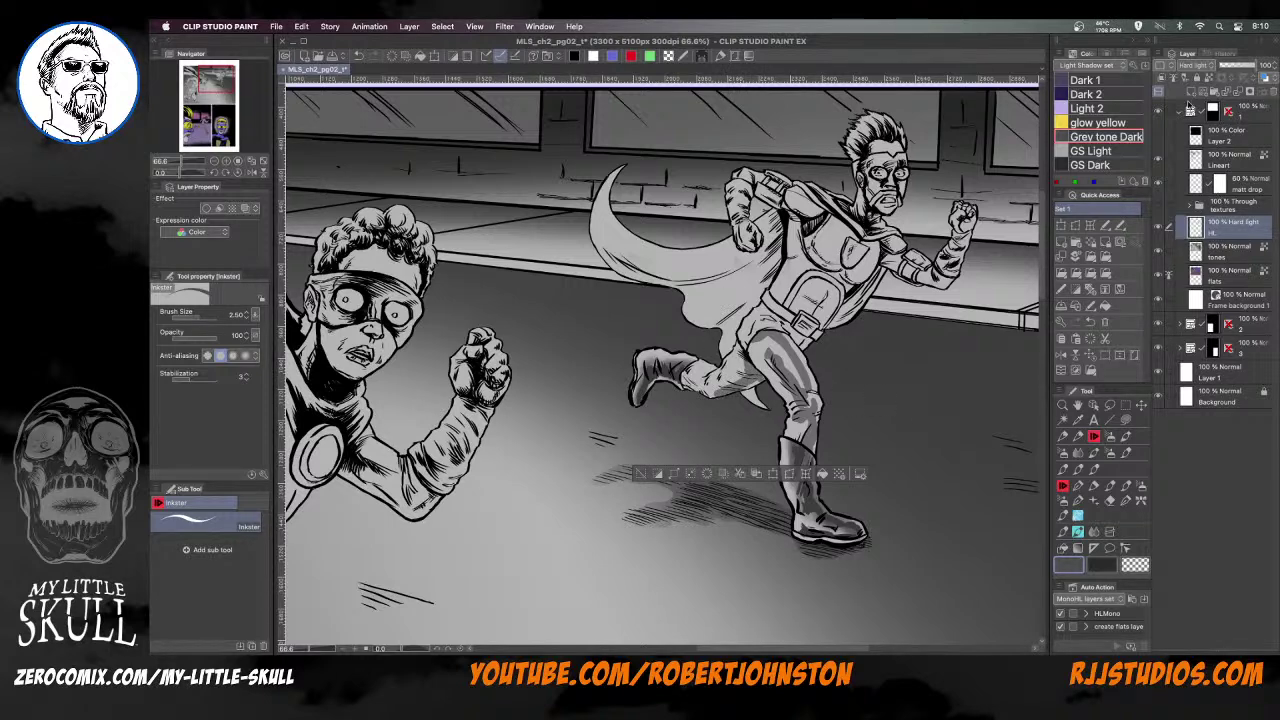
# Add a new layer, clear the trouser selection, and draw a red arrow pointing toward the background runner
pyautogui.press('super+shift+n')
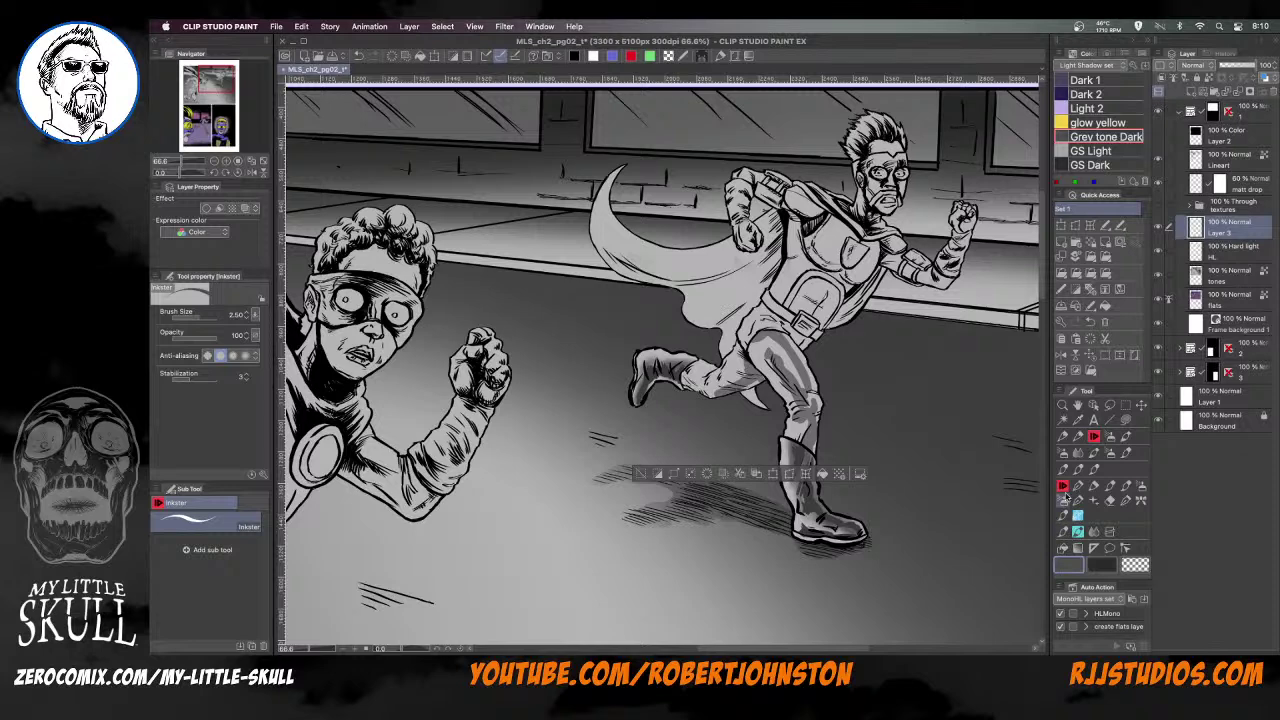
pyautogui.click(630, 55)
pyautogui.press('super+d')
pyautogui.moveTo(541, 321)
pyautogui.mouseDown()
pyautogui.moveTo(652, 320)
pyautogui.moveTo(605, 333)
pyautogui.mouseUp()
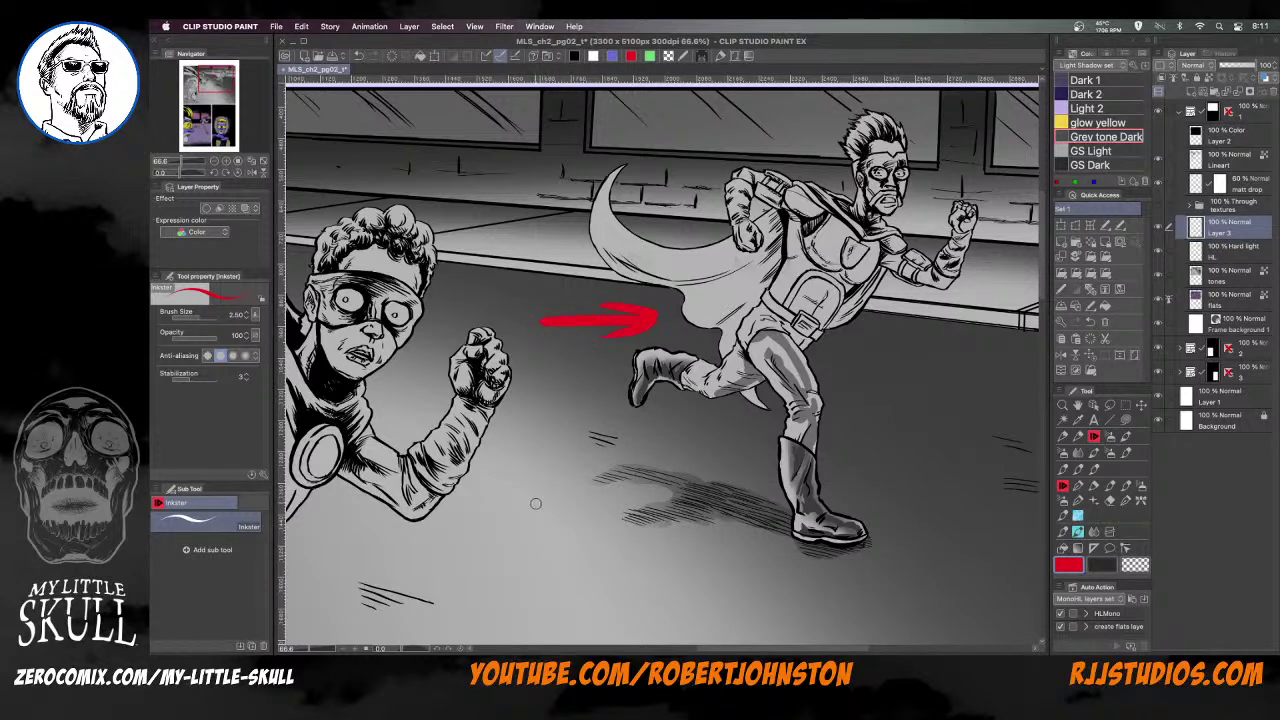
# Mark the pavement's light pool with a red double-headed arrow, a large ellipse and a small inner mark, and delete the annotation layer
pyautogui.hscroll(5, 907, 360)
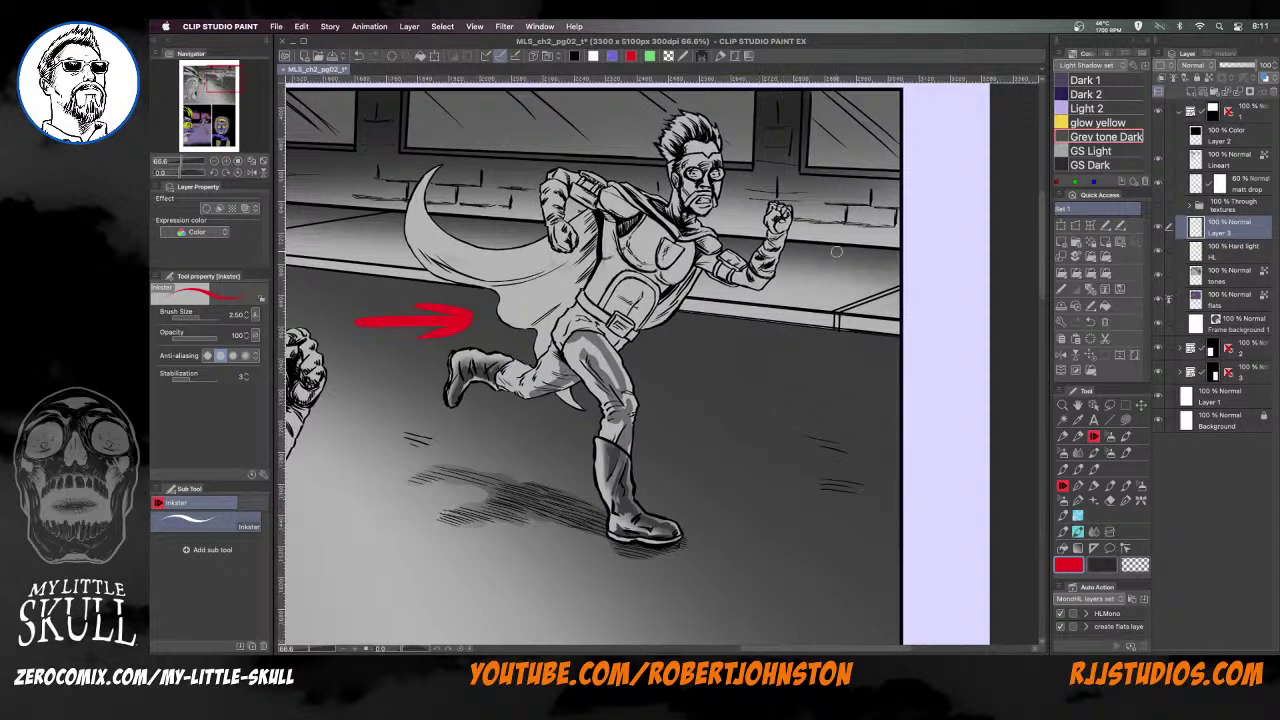
pyautogui.hscroll(-3, 860, 437)
pyautogui.scroll(-1, 860, 437)
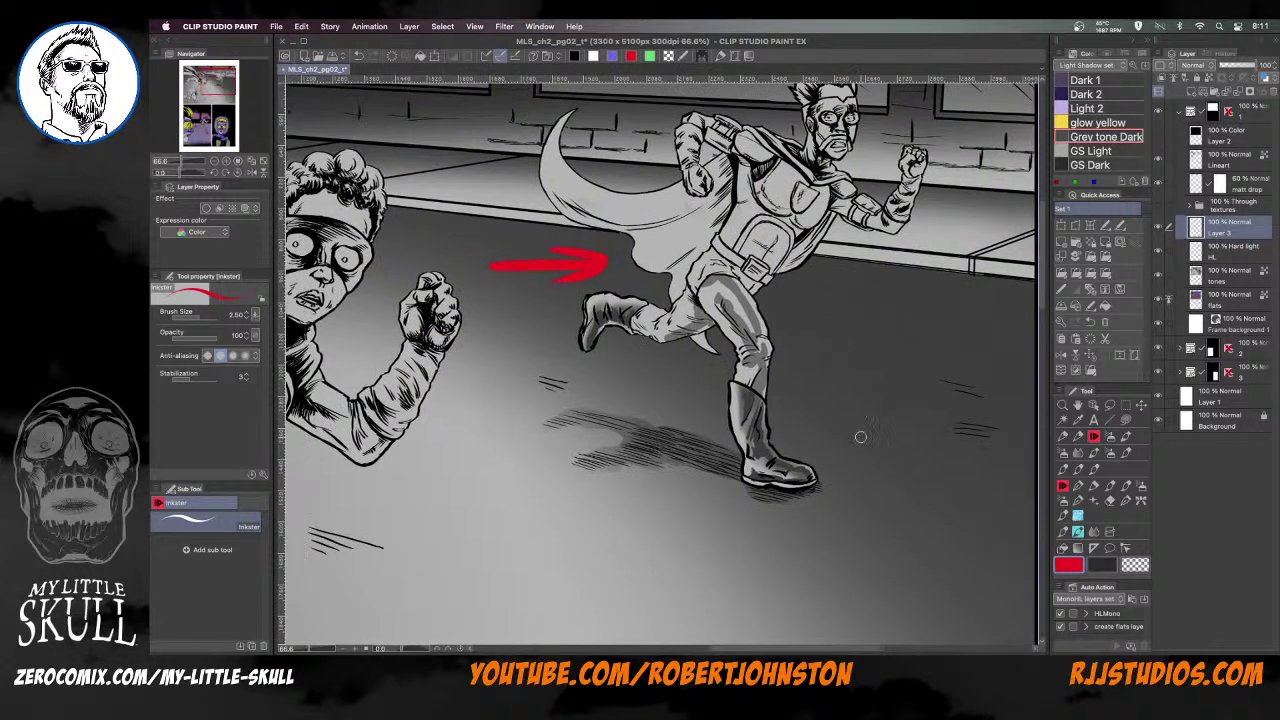
pyautogui.scroll(-4, 860, 437)
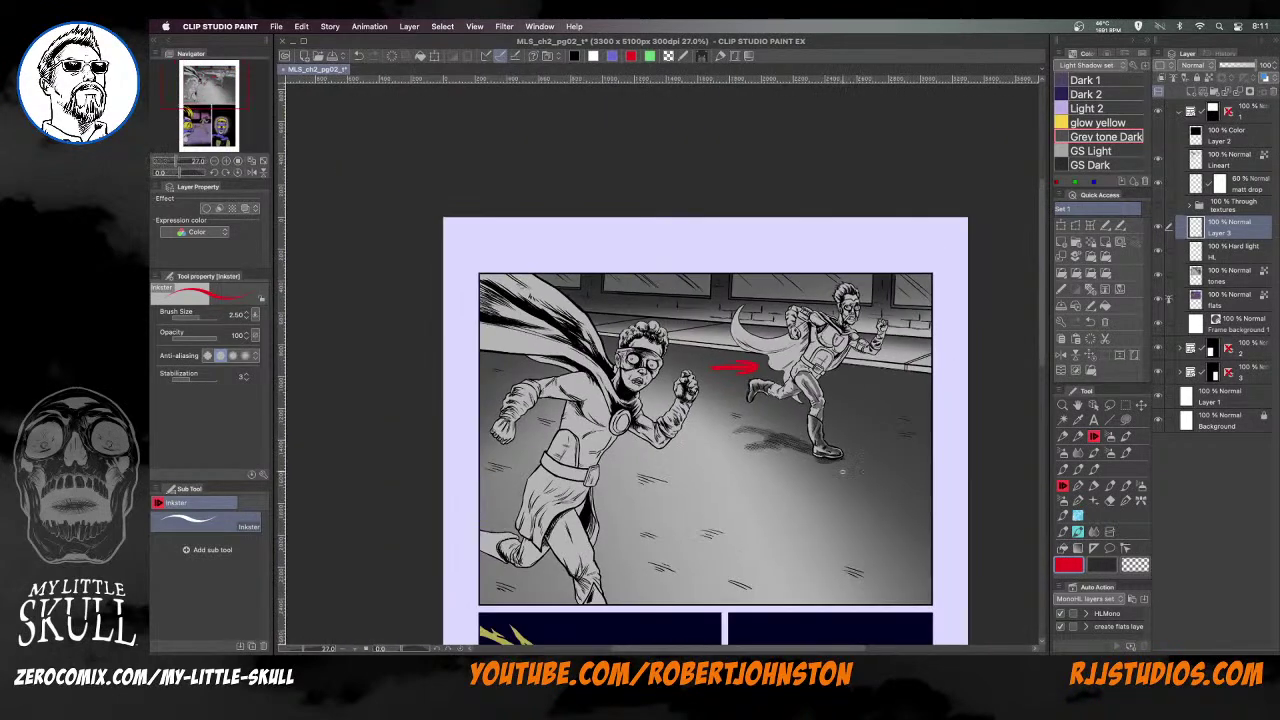
pyautogui.scroll(-1, 855, 402)
pyautogui.moveTo(718, 354); pyautogui.dragTo(822, 455)
pyautogui.moveTo(770, 370)
pyautogui.mouseDown()
pyautogui.moveTo(823, 459)
pyautogui.moveTo(788, 453)
pyautogui.moveTo(711, 337)
pyautogui.moveTo(712, 372)
pyautogui.mouseUp()
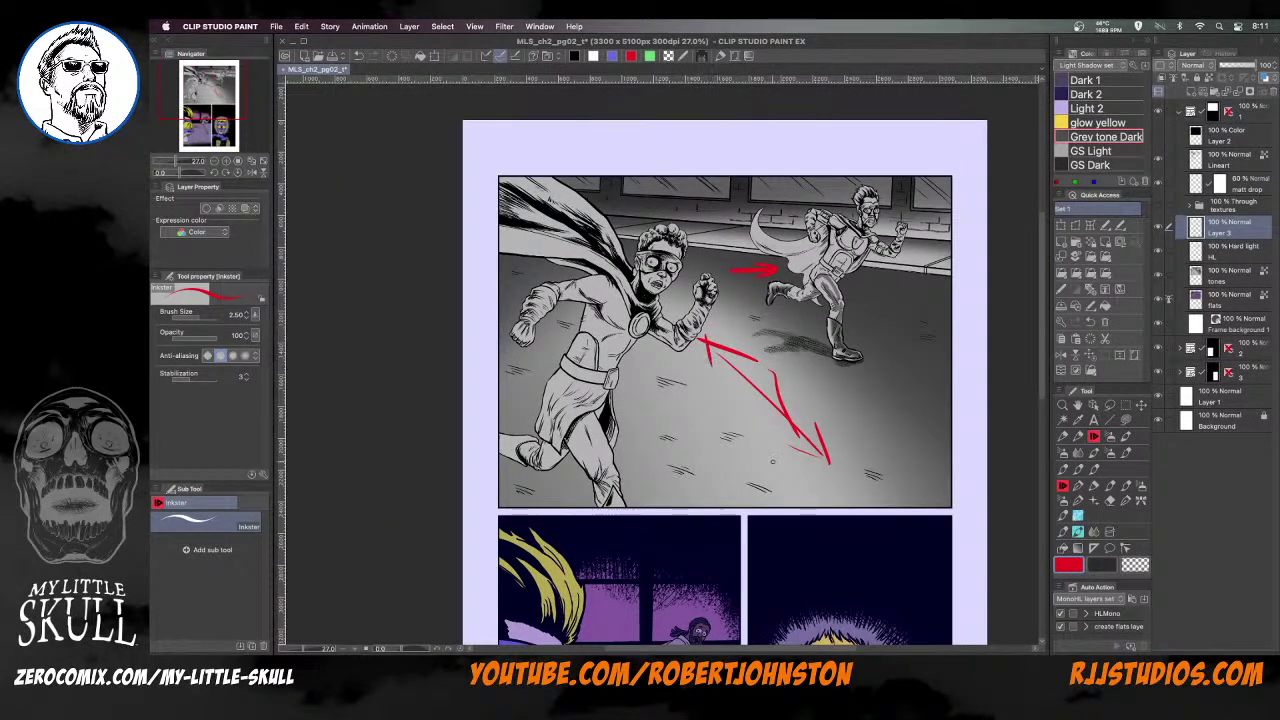
pyautogui.moveTo(750, 312)
pyautogui.mouseDown()
pyautogui.moveTo(712, 484)
pyautogui.moveTo(790, 320)
pyautogui.mouseUp()
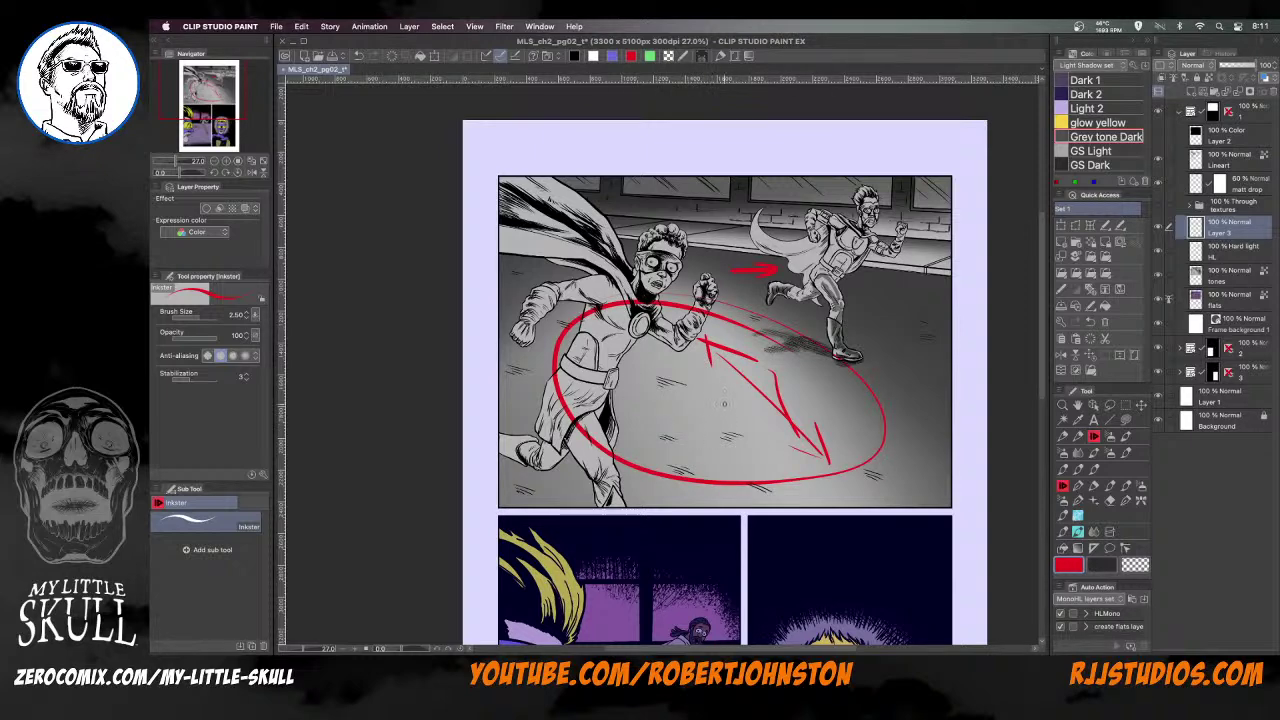
pyautogui.moveTo(692, 379)
pyautogui.mouseDown()
pyautogui.moveTo(720, 402)
pyautogui.moveTo(672, 402)
pyautogui.moveTo(678, 374)
pyautogui.moveTo(690, 390)
pyautogui.moveTo(655, 383)
pyautogui.moveTo(668, 381)
pyautogui.mouseUp()
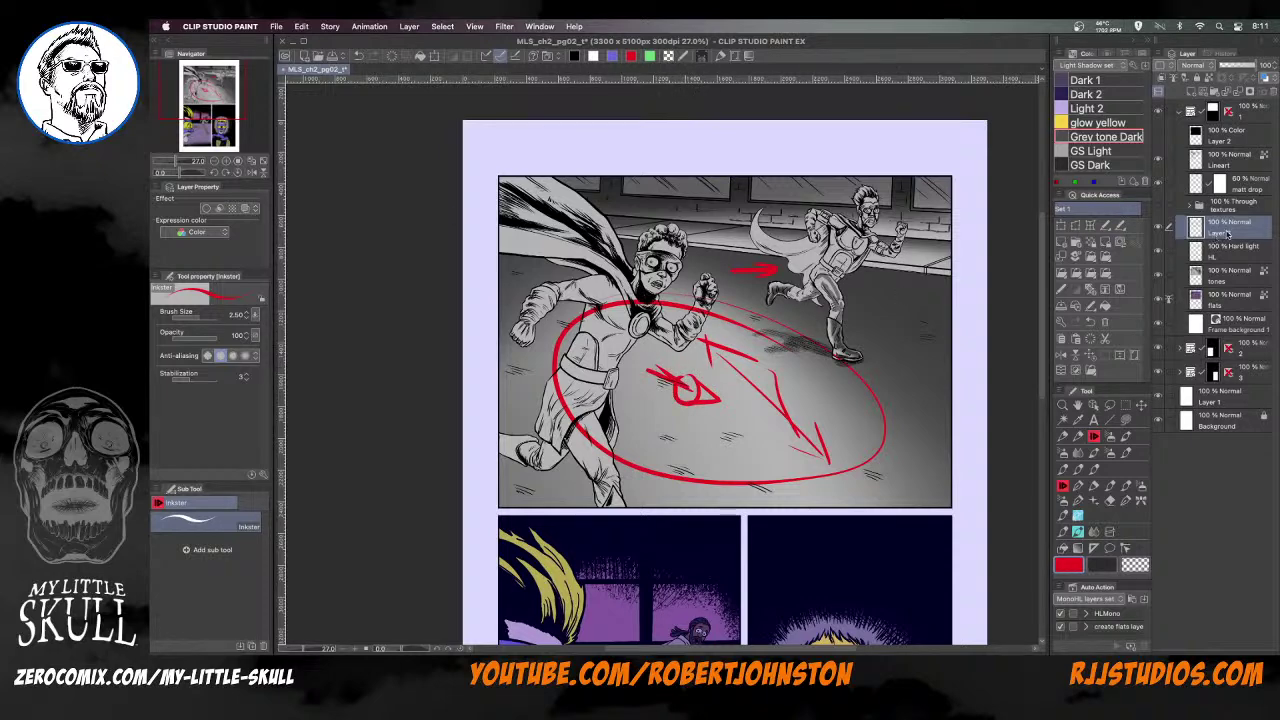
pyautogui.click(1266, 91)
# Auto-select the background runner's trouser legs from the flats layer and make the HL layer active again
pyautogui.click(1232, 272)
pyautogui.scroll(5, 827, 335)
pyautogui.press('w')
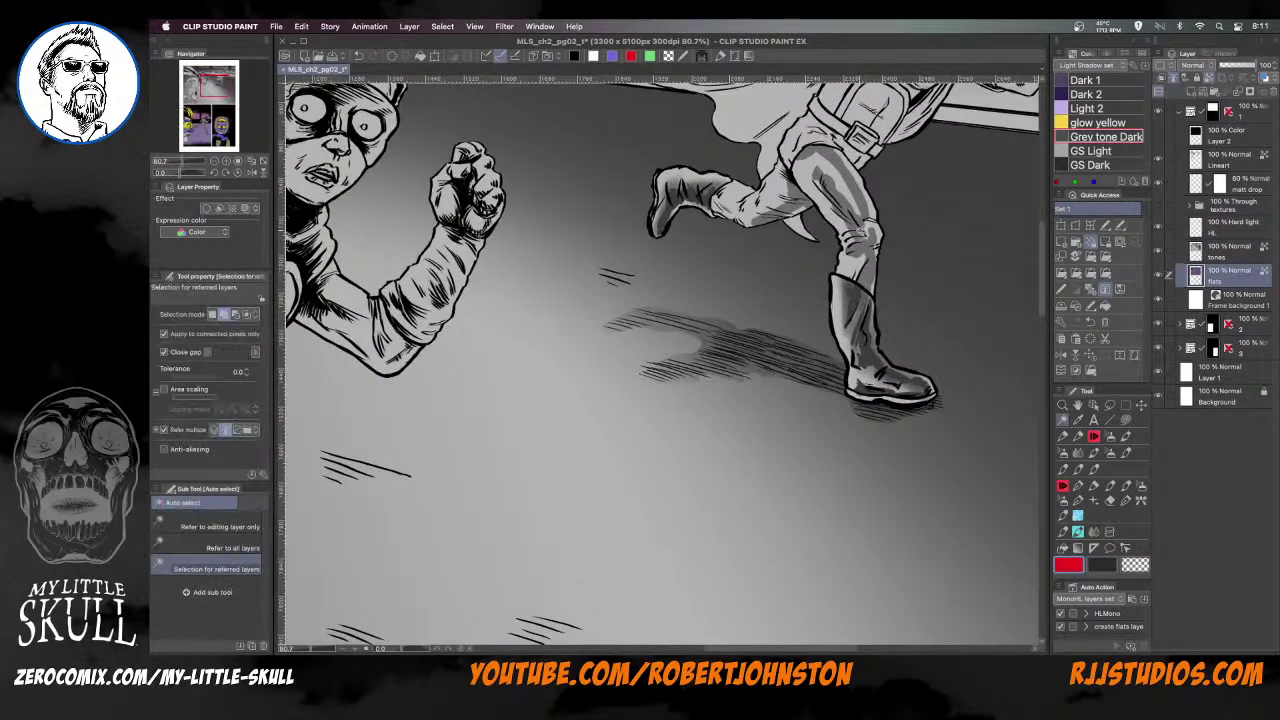
pyautogui.click(858, 228)
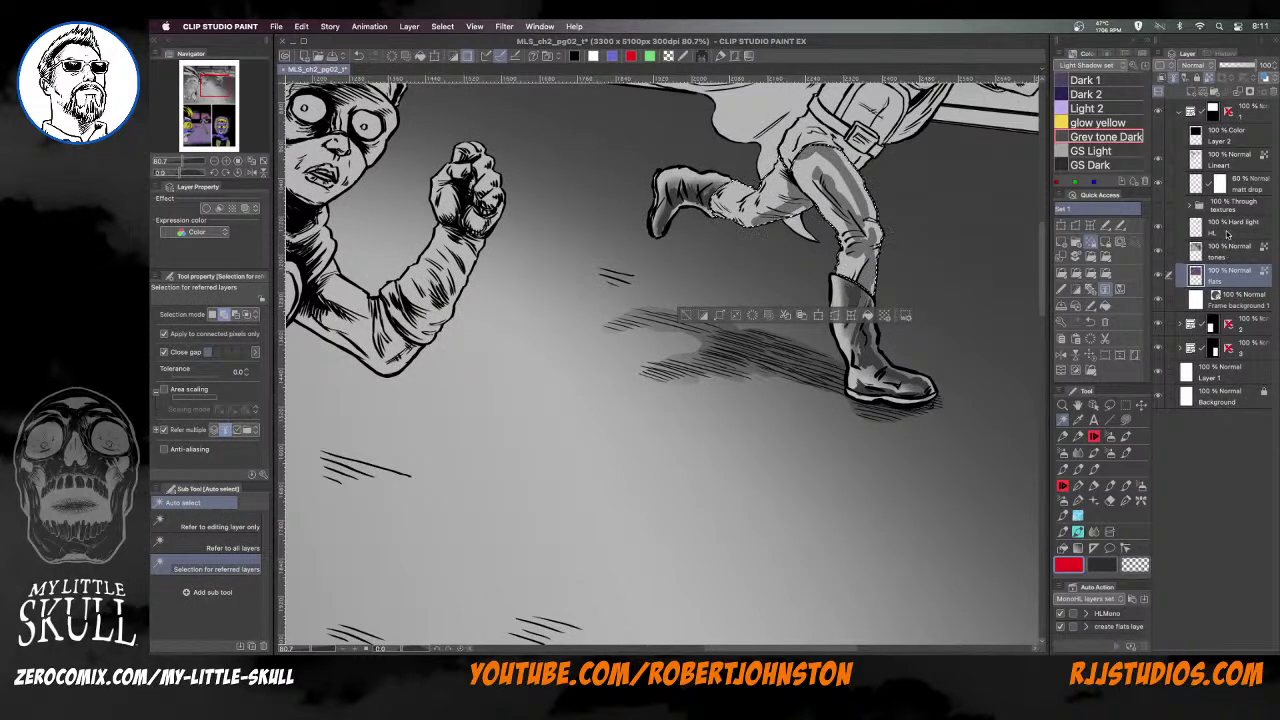
pyautogui.click(1222, 228)
pyautogui.moveTo(926, 263); pyautogui.dragTo(884, 358)
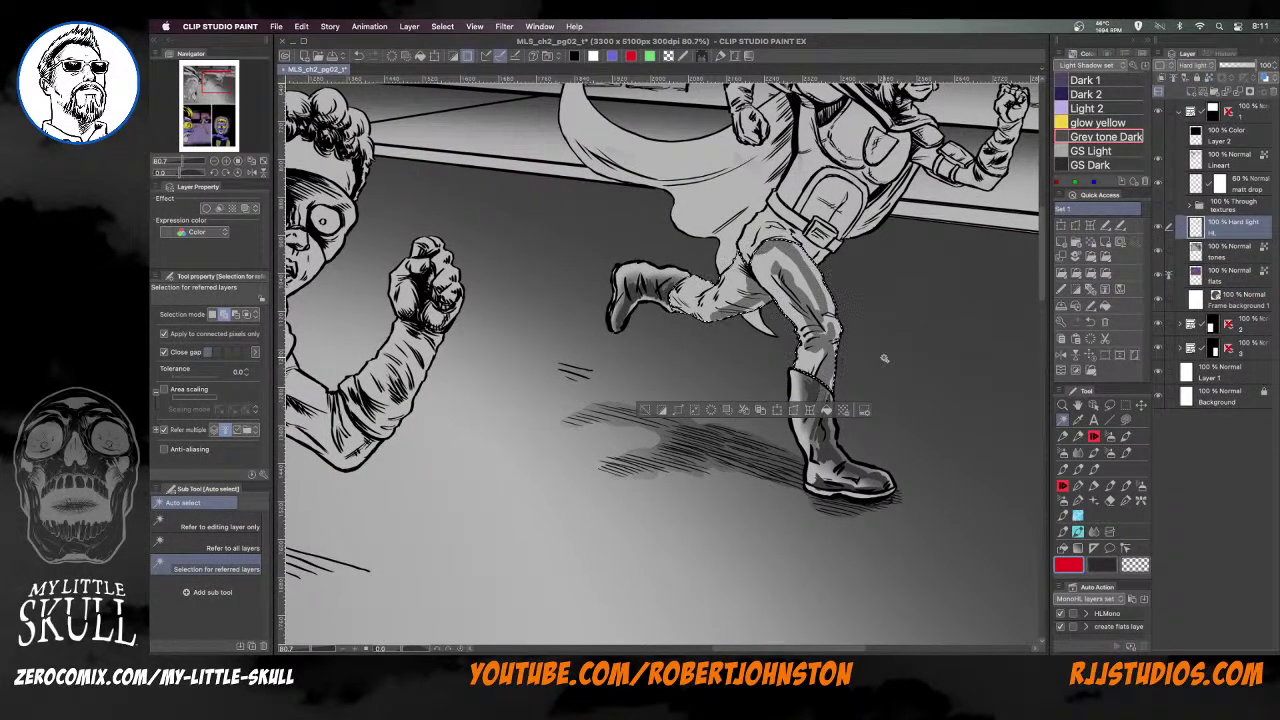
# Shade the runner's trailing trouser leg with the Inkster brush in Grey tone Dark at brush size 1.50
pyautogui.click(1094, 436)
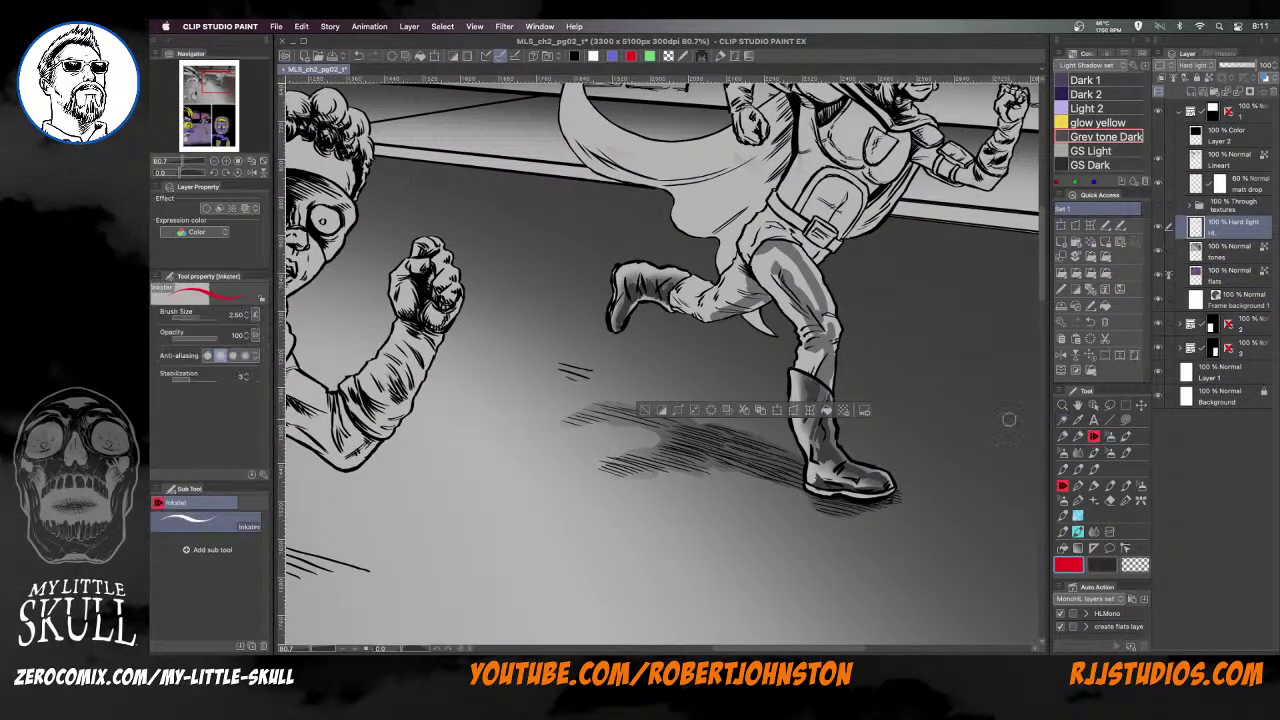
pyautogui.click(1088, 150)
pyautogui.press('[')
pyautogui.press('[')
pyautogui.moveTo(751, 290)
pyautogui.mouseDown()
pyautogui.moveTo(672, 312)
pyautogui.moveTo(706, 280)
pyautogui.moveTo(687, 279)
pyautogui.mouseUp()
pyautogui.moveTo(729, 324); pyautogui.dragTo(738, 449)
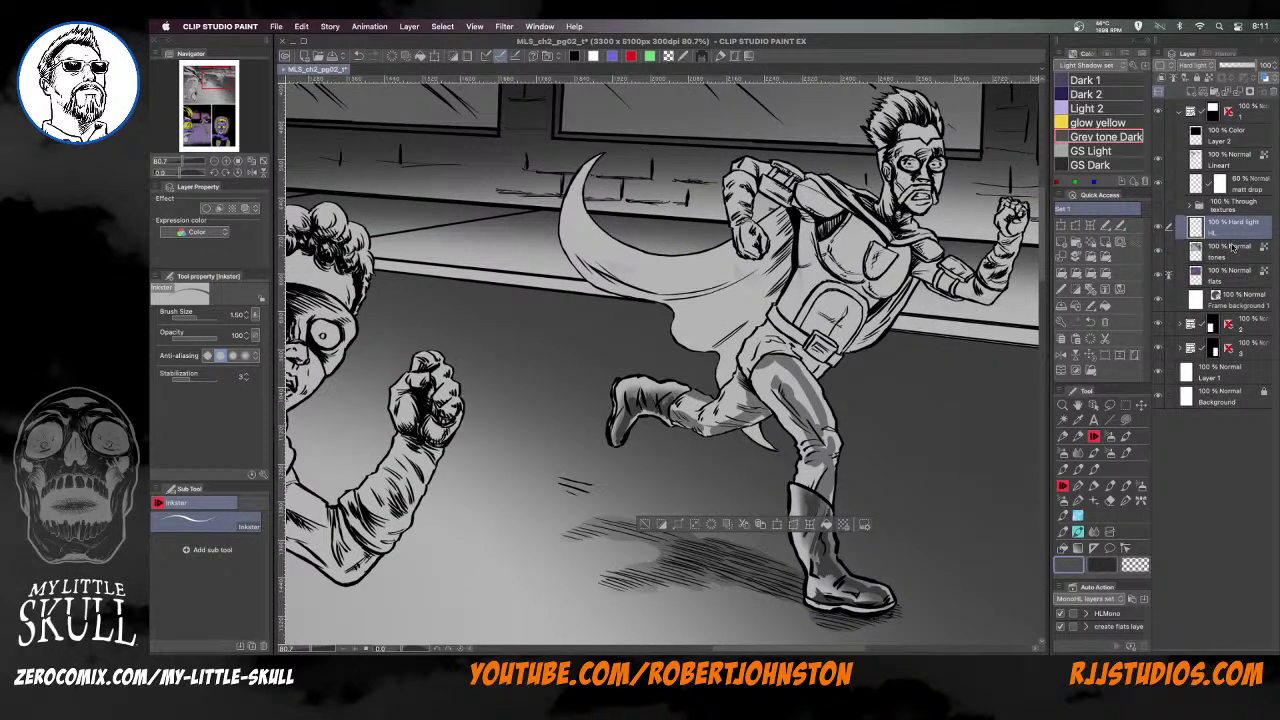
# Soften the shadow edges on the runner's front thigh with the Transparent watercolor brush at sizes 1.00 and 1.70
pyautogui.click(1126, 437)
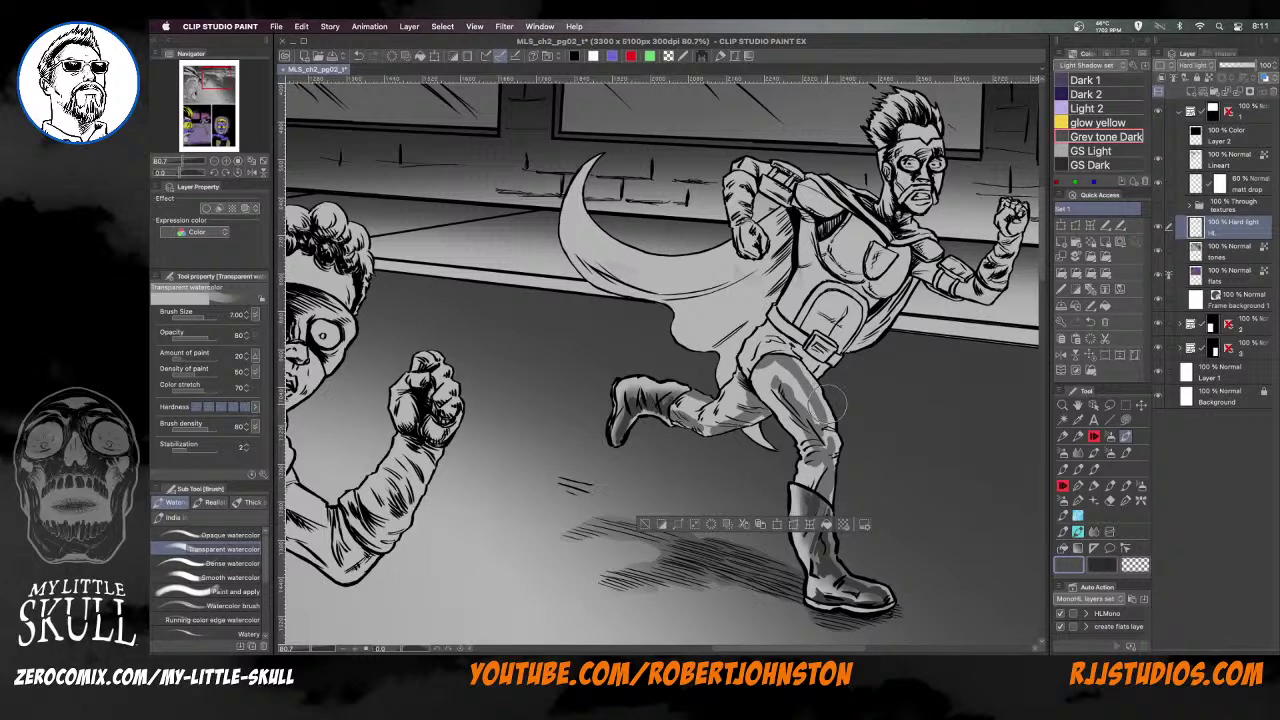
pyautogui.press('[')
pyautogui.press('[')
pyautogui.press('[')
pyautogui.press('[')
pyautogui.press('[')
pyautogui.press('[')
pyautogui.press('[')
pyautogui.press('[')
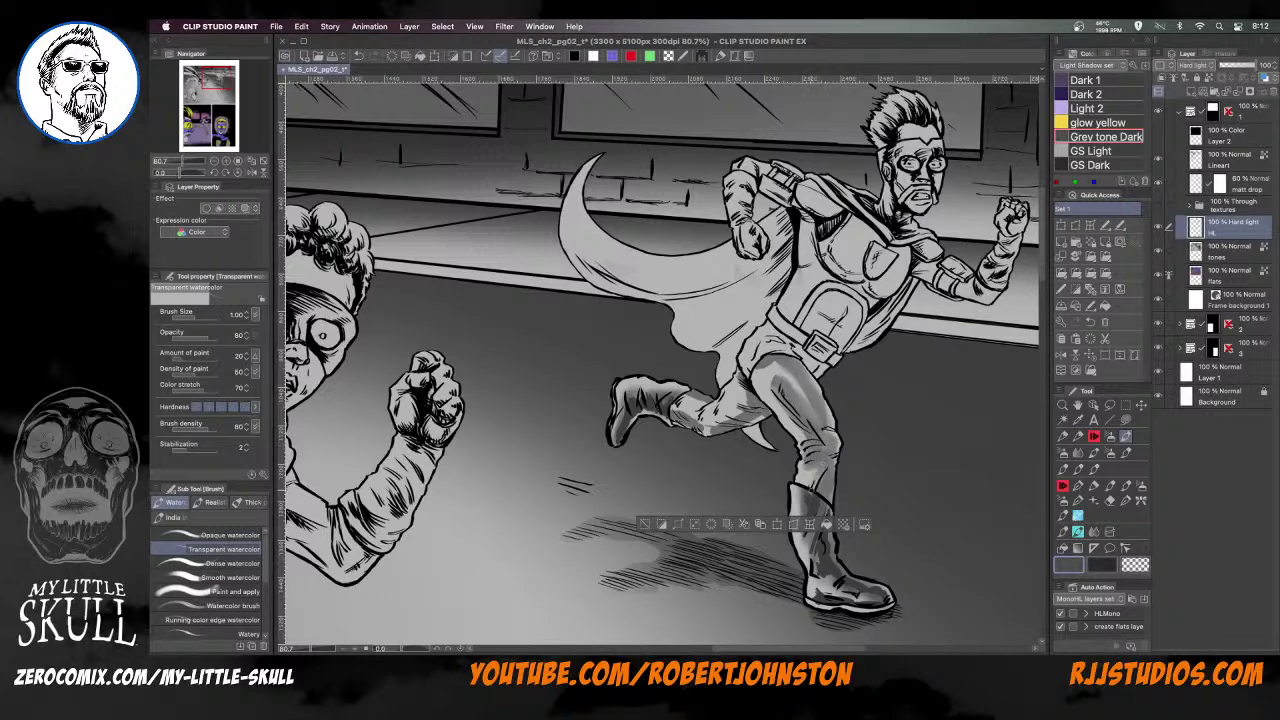
pyautogui.moveTo(776, 376)
pyautogui.mouseDown()
pyautogui.moveTo(800, 392)
pyautogui.moveTo(758, 368)
pyautogui.moveTo(782, 396)
pyautogui.mouseUp()
pyautogui.press(']')
pyautogui.press(']')
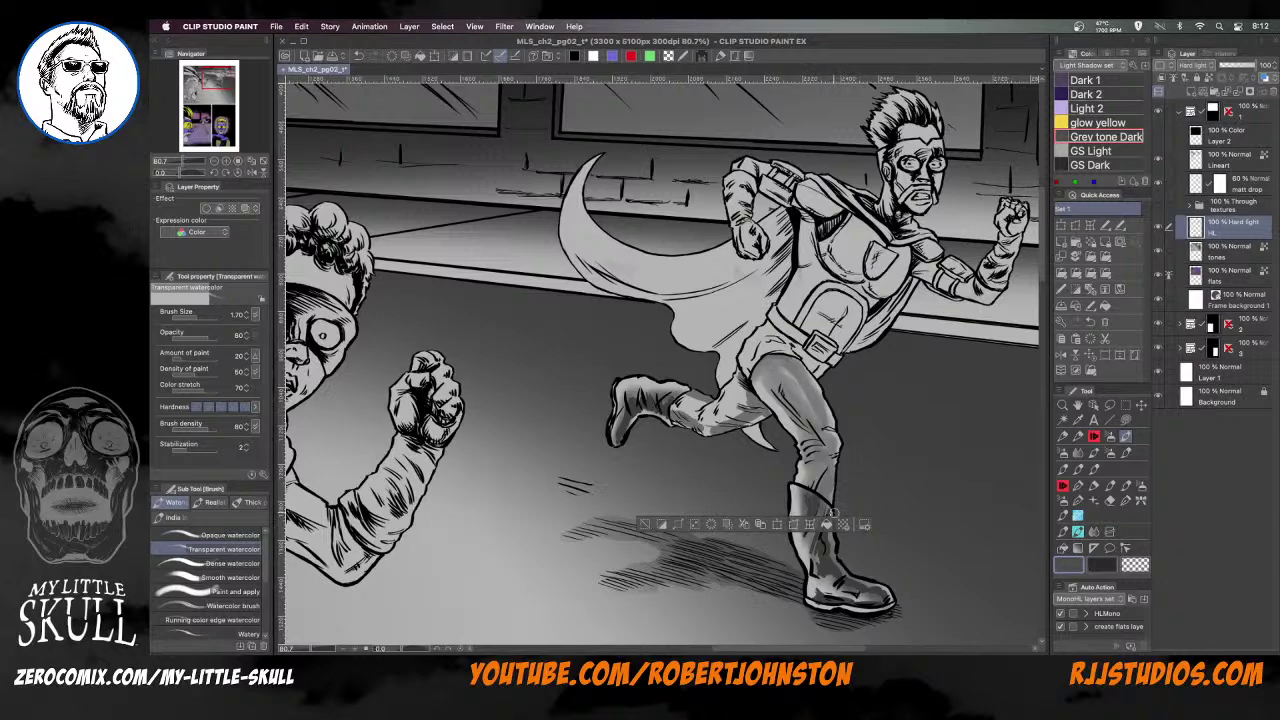
# Check the shading in the panel and blend the upper trailing trouser leg with the Transparent watercolor brush at sizes 1.00 and 1.20
pyautogui.scroll(-3, 868, 505)
pyautogui.moveTo(888, 458); pyautogui.dragTo(934, 417)
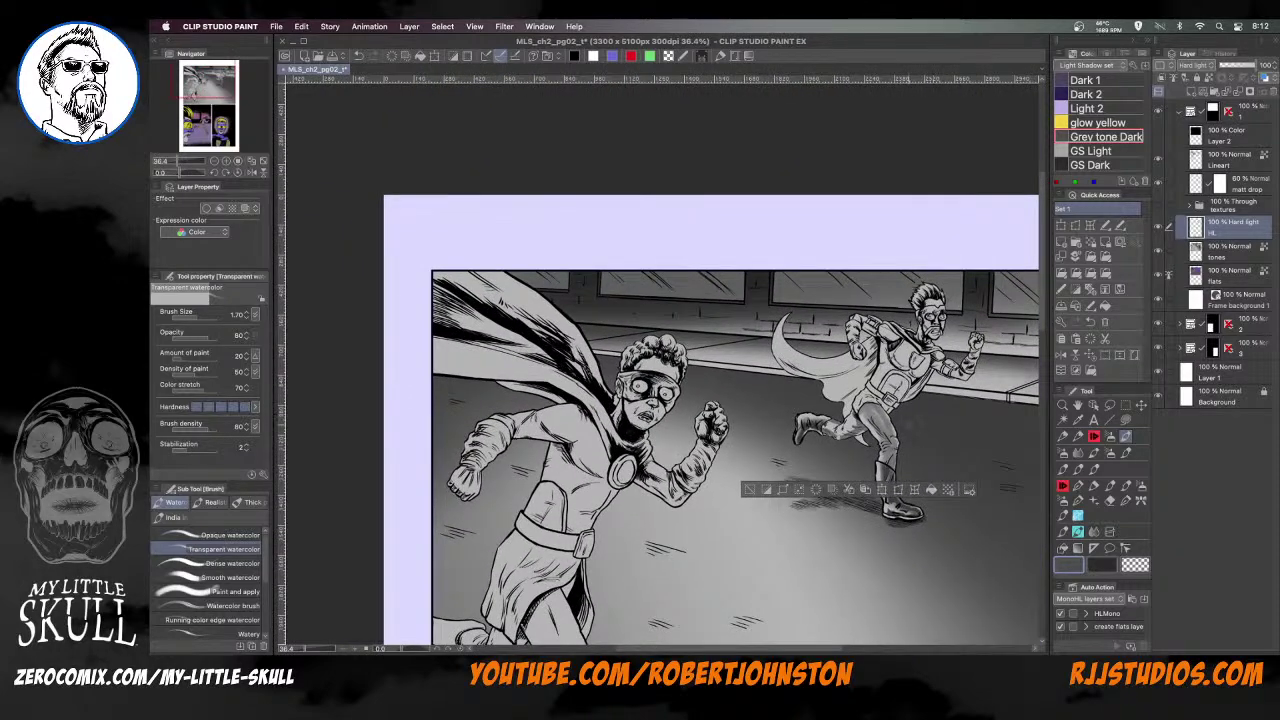
pyautogui.scroll(4, 727, 347)
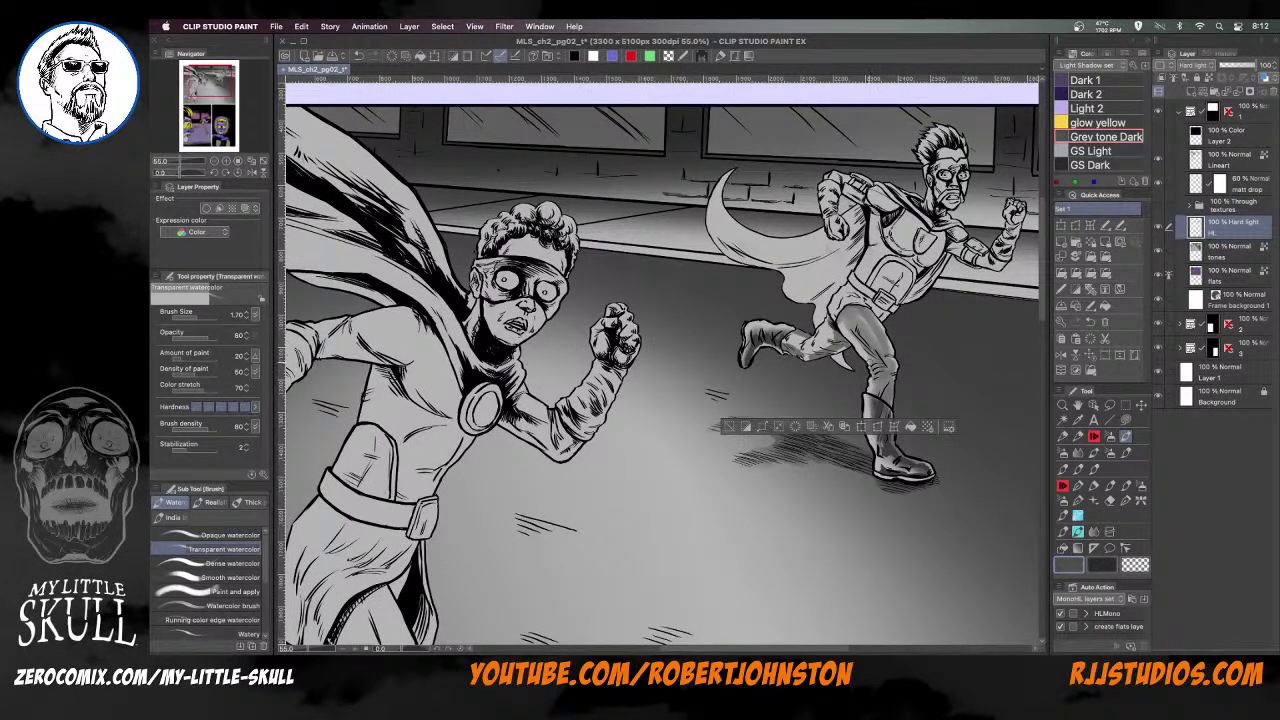
pyautogui.scroll(2, 853, 363)
pyautogui.scroll(-1, 853, 363)
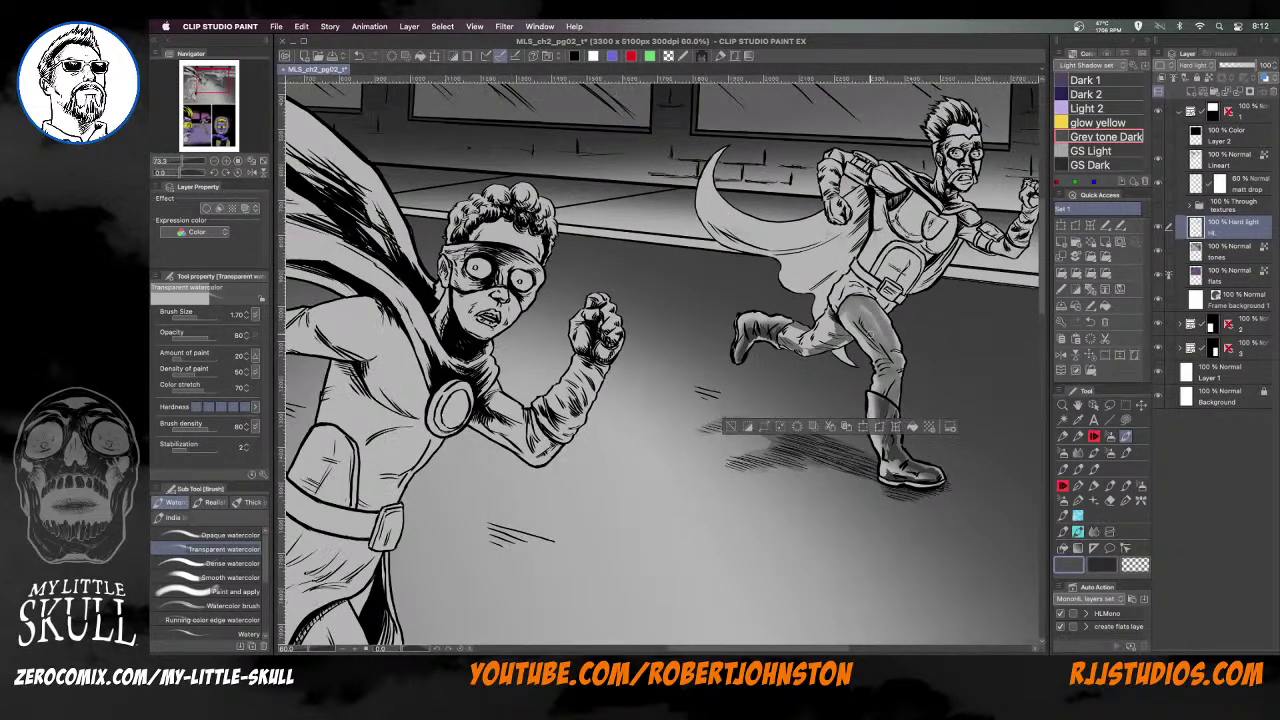
pyautogui.scroll(-1, 879, 349)
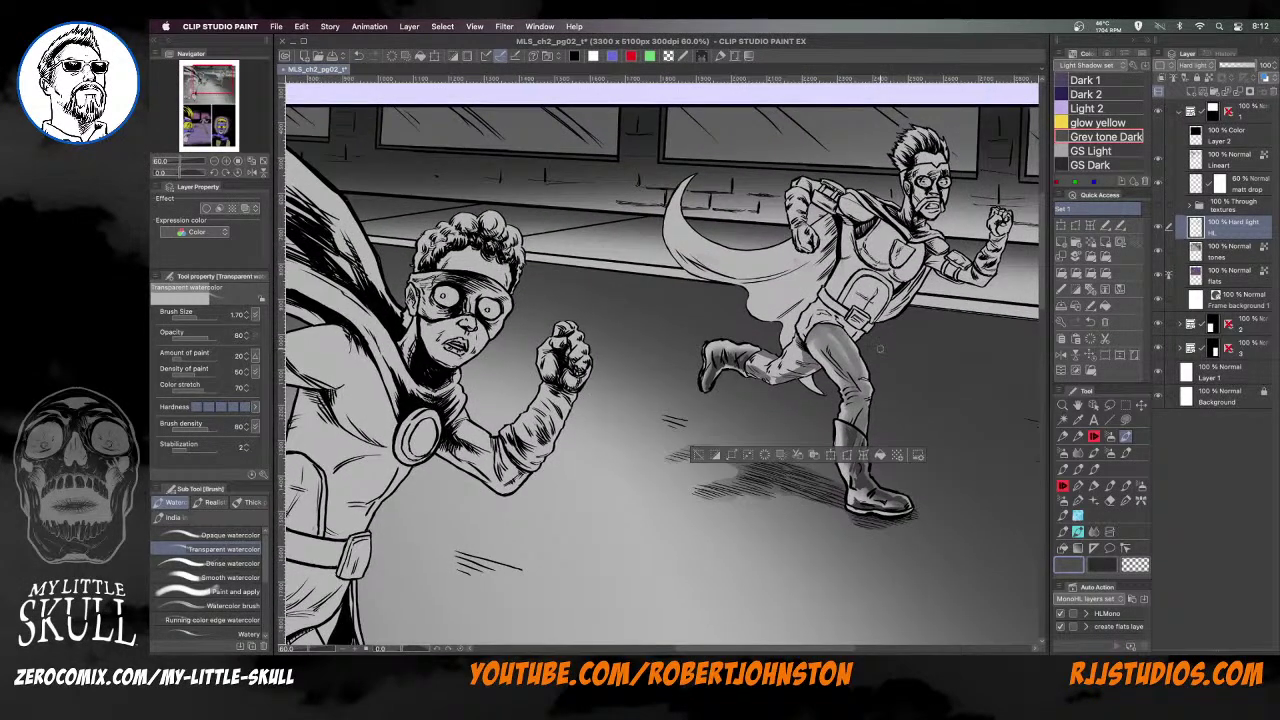
pyautogui.scroll(3, 879, 349)
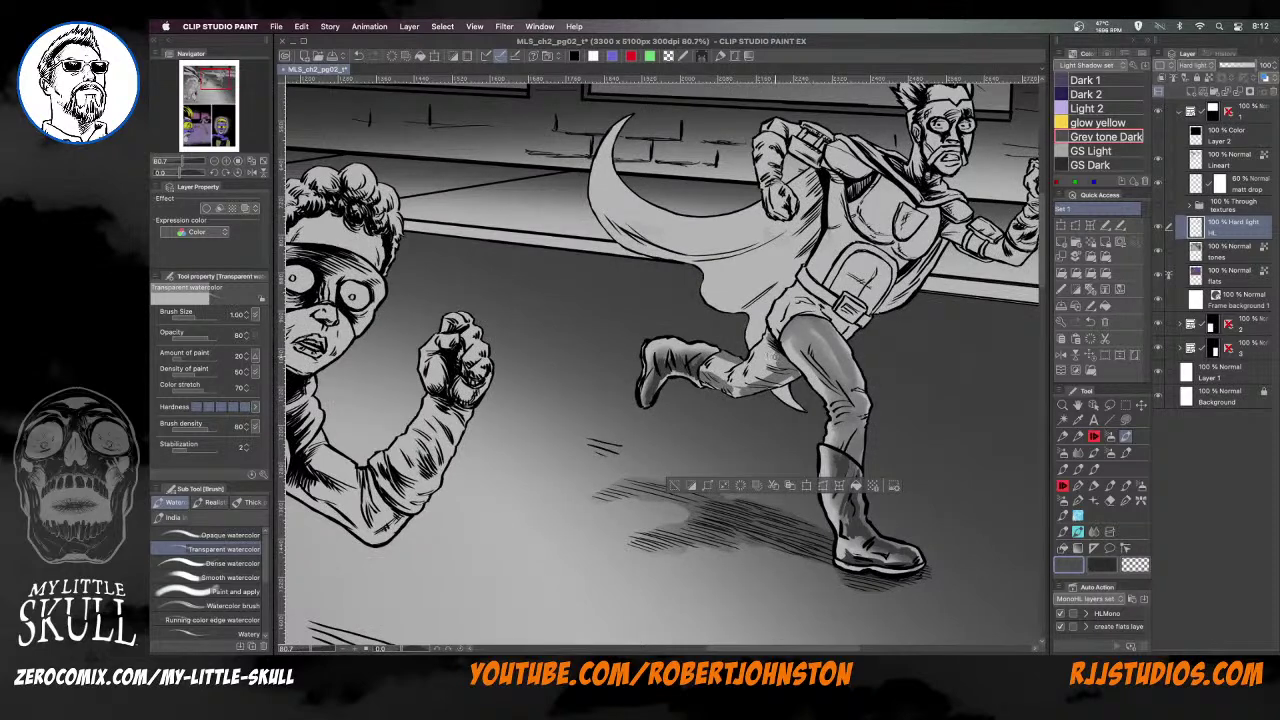
pyautogui.moveTo(772, 349)
pyautogui.mouseDown()
pyautogui.moveTo(779, 366)
pyautogui.moveTo(758, 358)
pyautogui.mouseUp()
pyautogui.moveTo(732, 362)
pyautogui.mouseDown()
pyautogui.moveTo(712, 355)
pyautogui.moveTo(732, 386)
pyautogui.mouseUp()
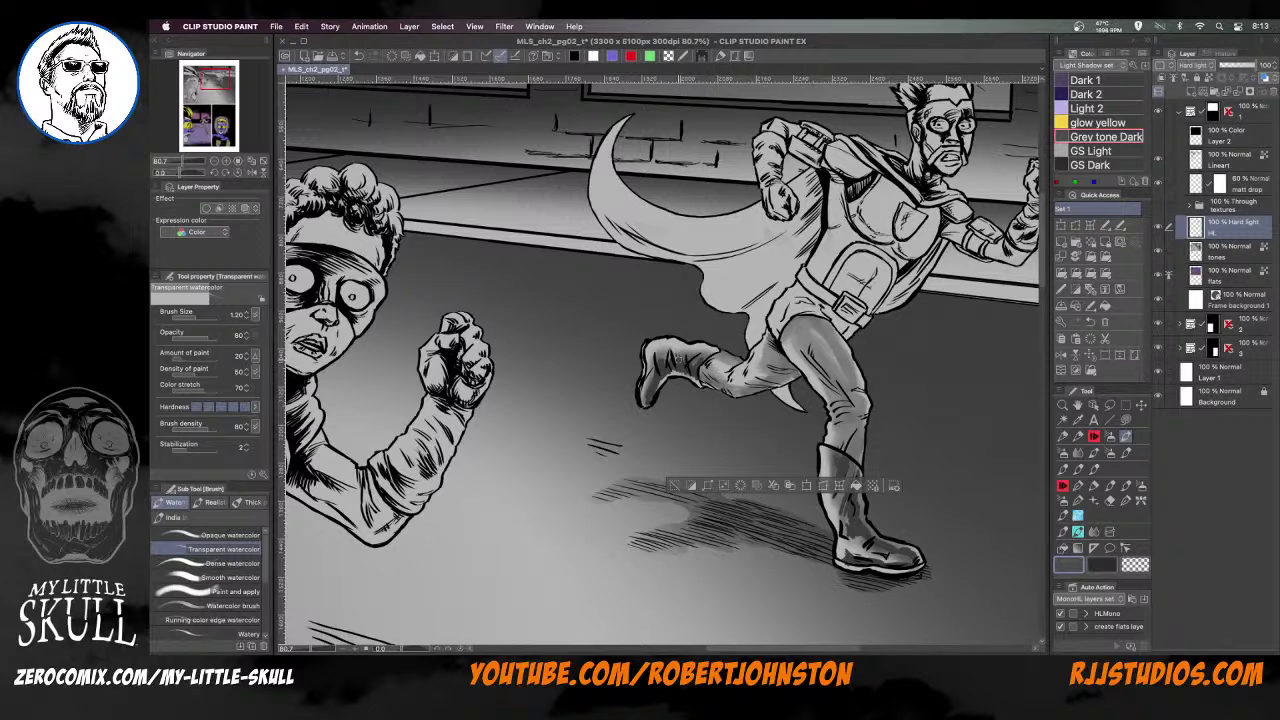
# Add a second Hard light HL layer and choose the photoshop soft round brush with the dark secondary color
pyautogui.click(1105, 273)
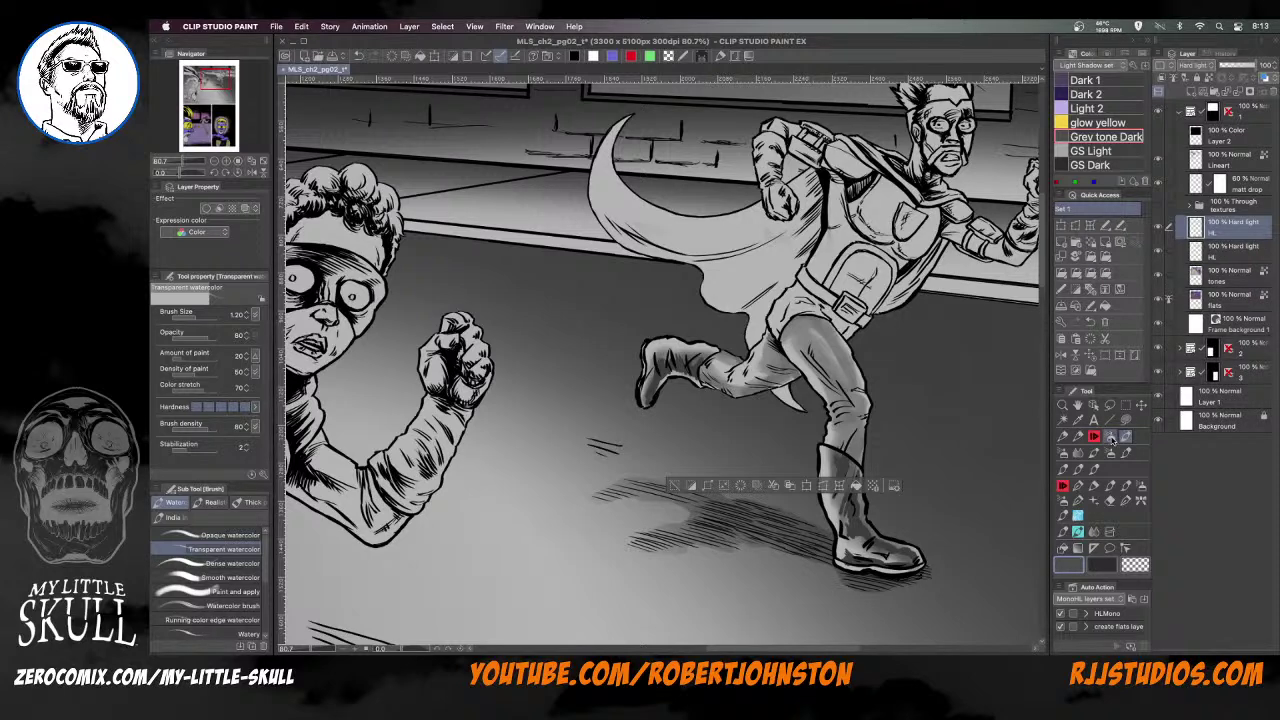
pyautogui.click(1110, 437)
pyautogui.click(1102, 564)
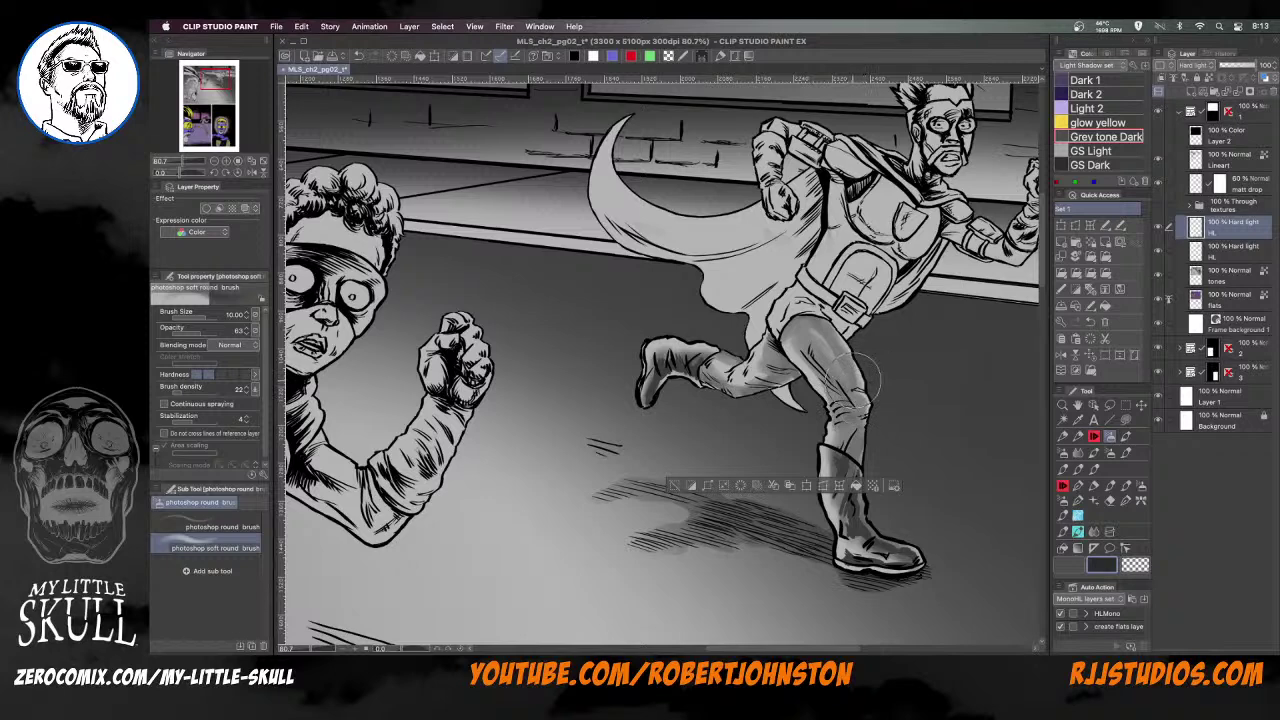
# Darken the background runner's front leg with the photoshop soft round brush at sizes 3.00 and 5.00
pyautogui.press('[')
pyautogui.press('[')
pyautogui.press('[')
pyautogui.press('[')
pyautogui.press('[')
pyautogui.press('[')
pyautogui.moveTo(842, 359)
pyautogui.mouseDown()
pyautogui.moveTo(850, 445)
pyautogui.moveTo(855, 411)
pyautogui.moveTo(844, 470)
pyautogui.mouseUp()
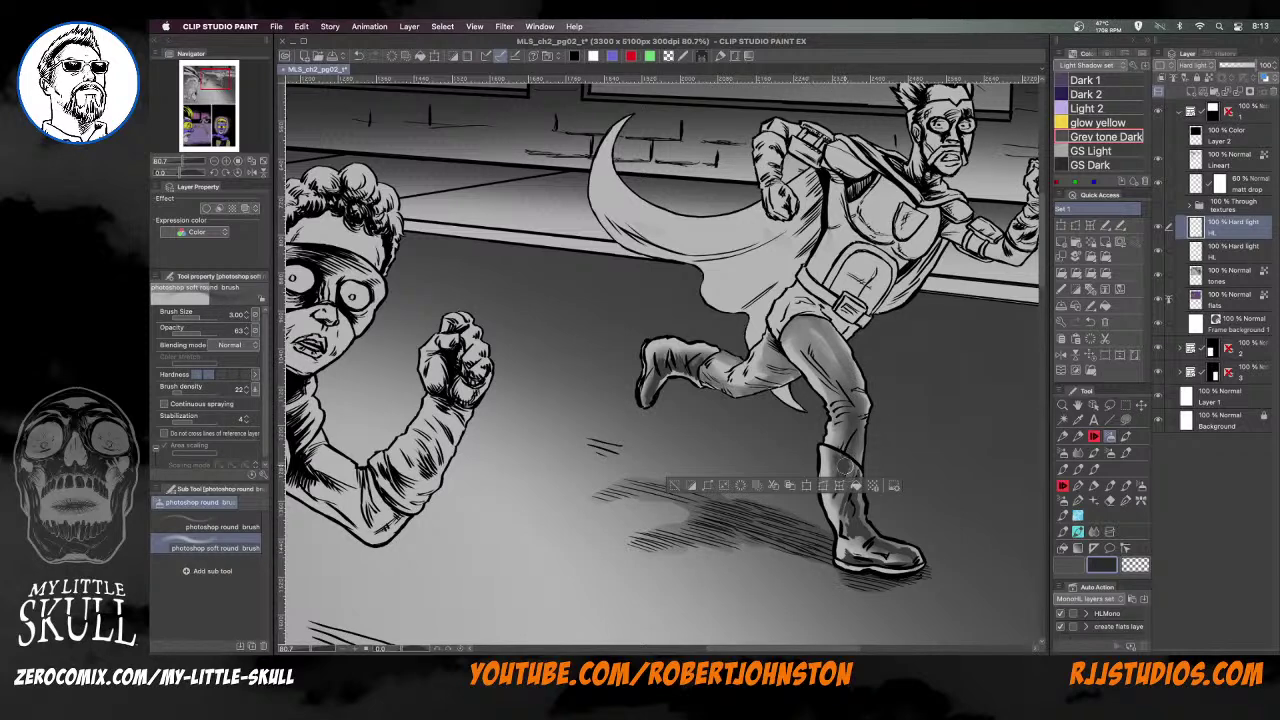
pyautogui.moveTo(850, 386)
pyautogui.mouseDown()
pyautogui.moveTo(804, 308)
pyautogui.moveTo(795, 322)
pyautogui.moveTo(840, 380)
pyautogui.moveTo(845, 420)
pyautogui.moveTo(850, 370)
pyautogui.moveTo(850, 455)
pyautogui.mouseUp()
pyautogui.press('[')
pyautogui.press(']')
pyautogui.press(']')
pyautogui.press(']')
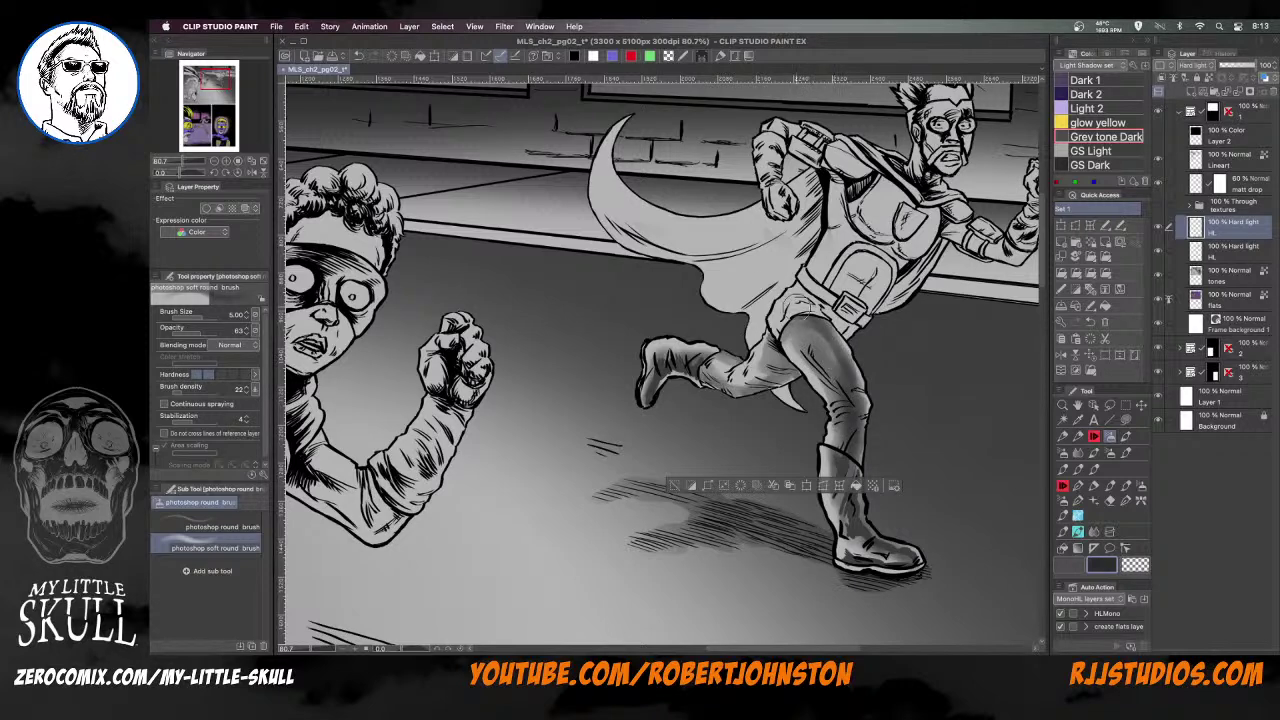
# Shade the background runner's trailing leg with the photoshop soft round brush at sizes 3.00 and 2.00
pyautogui.press('[')
pyautogui.press('[')
pyautogui.moveTo(788, 368)
pyautogui.mouseDown()
pyautogui.moveTo(780, 350)
pyautogui.moveTo(776, 372)
pyautogui.moveTo(776, 350)
pyautogui.moveTo(714, 387)
pyautogui.moveTo(688, 372)
pyautogui.mouseUp()
pyautogui.press('[')
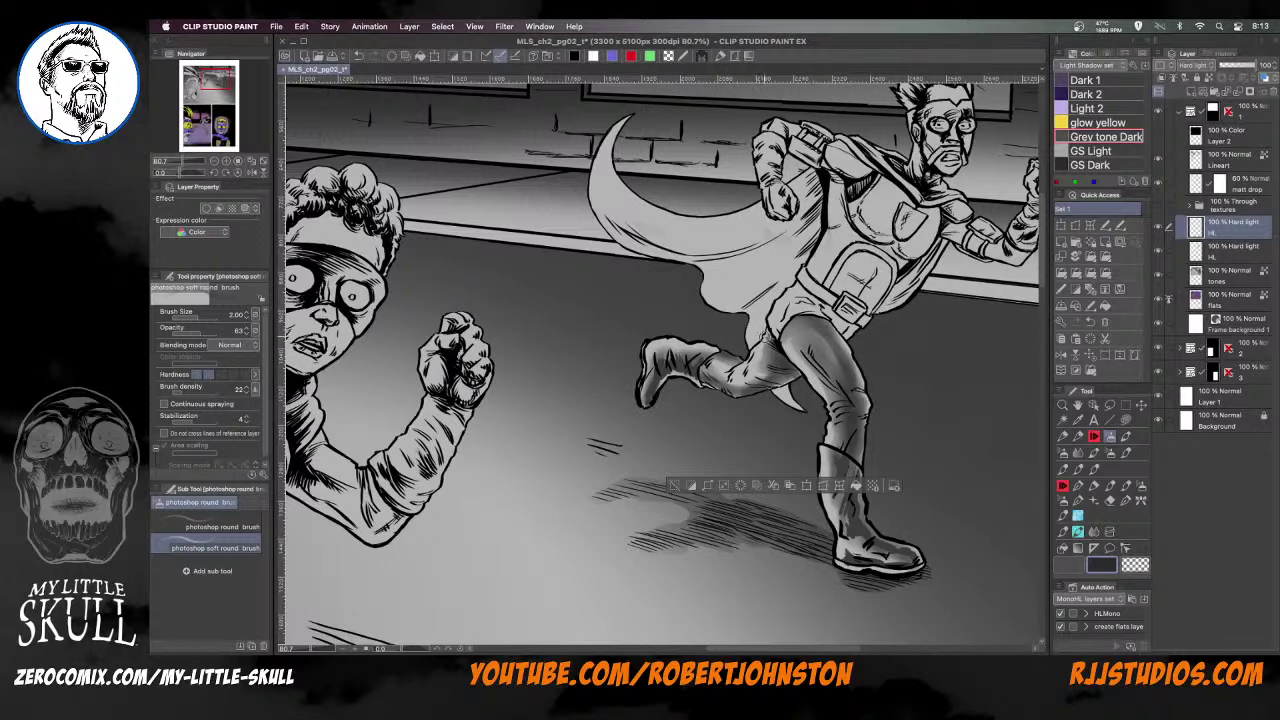
pyautogui.scroll(-2, 757, 322)
pyautogui.scroll(-2, 756, 270)
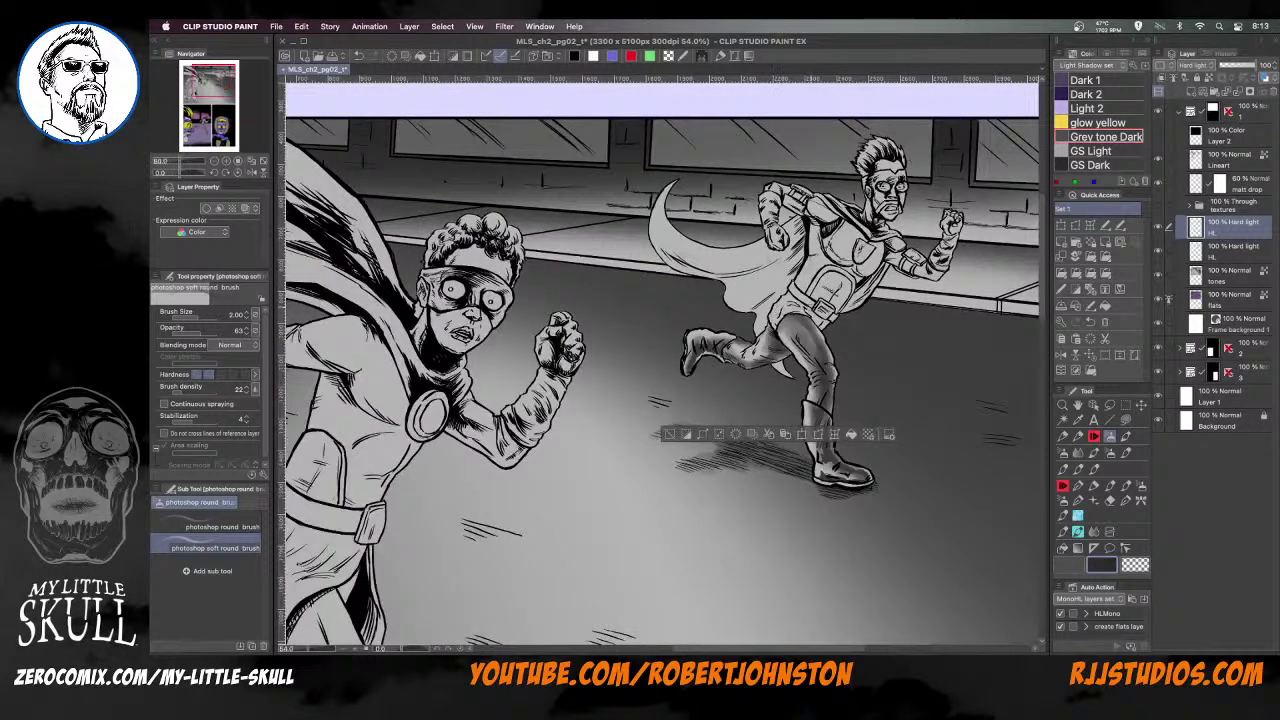
# Merge both Hard light HL layers down into the tones layer and clear the selection
pyautogui.click(1231, 249)
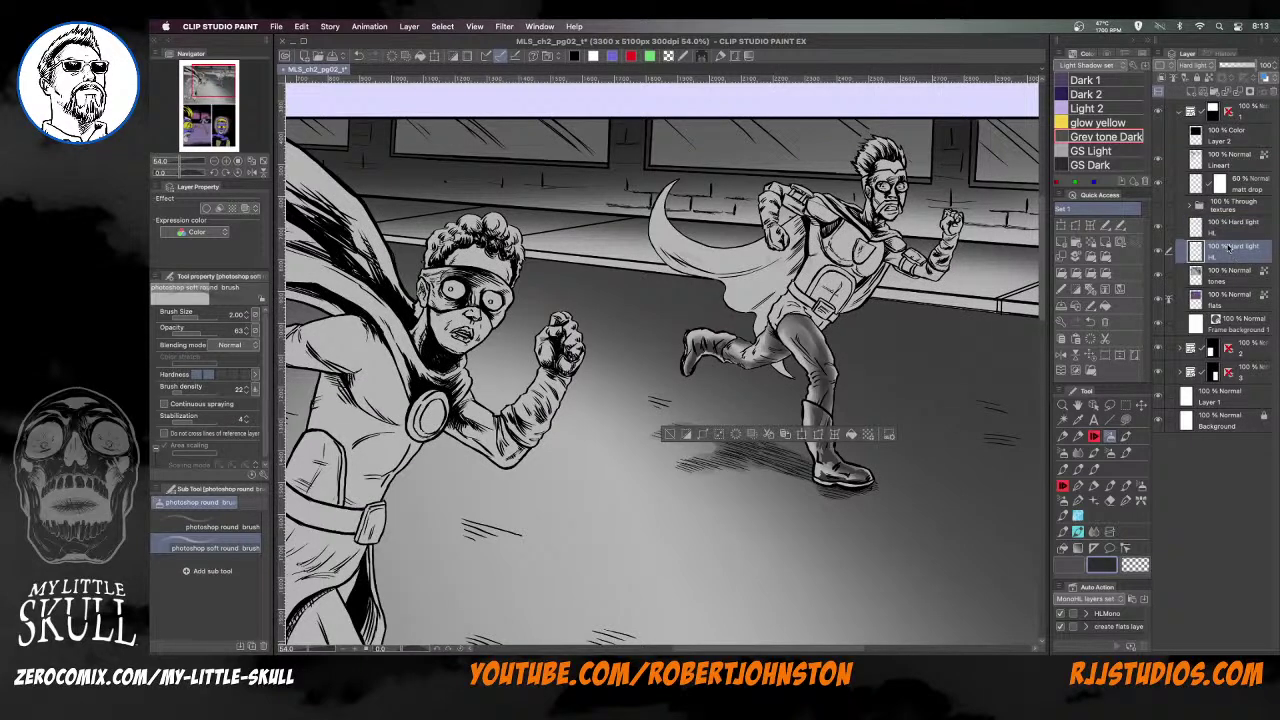
pyautogui.press('super+e')
pyautogui.click(1231, 233)
pyautogui.press('super+e')
pyautogui.press('super+d')
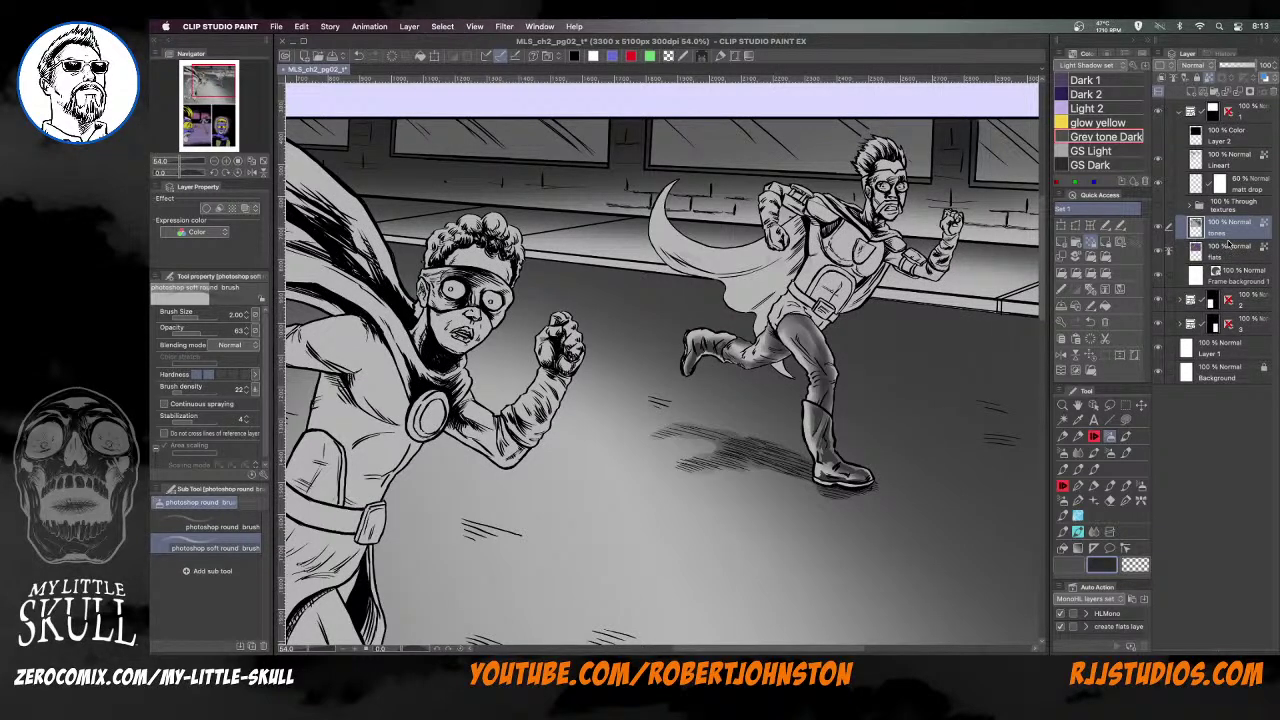
# Select the foreground runner's costume on the torso, arm and legs from the flats layer with the Selection for referred layers tool
pyautogui.click(1233, 255)
pyautogui.scroll(-3, 772, 342)
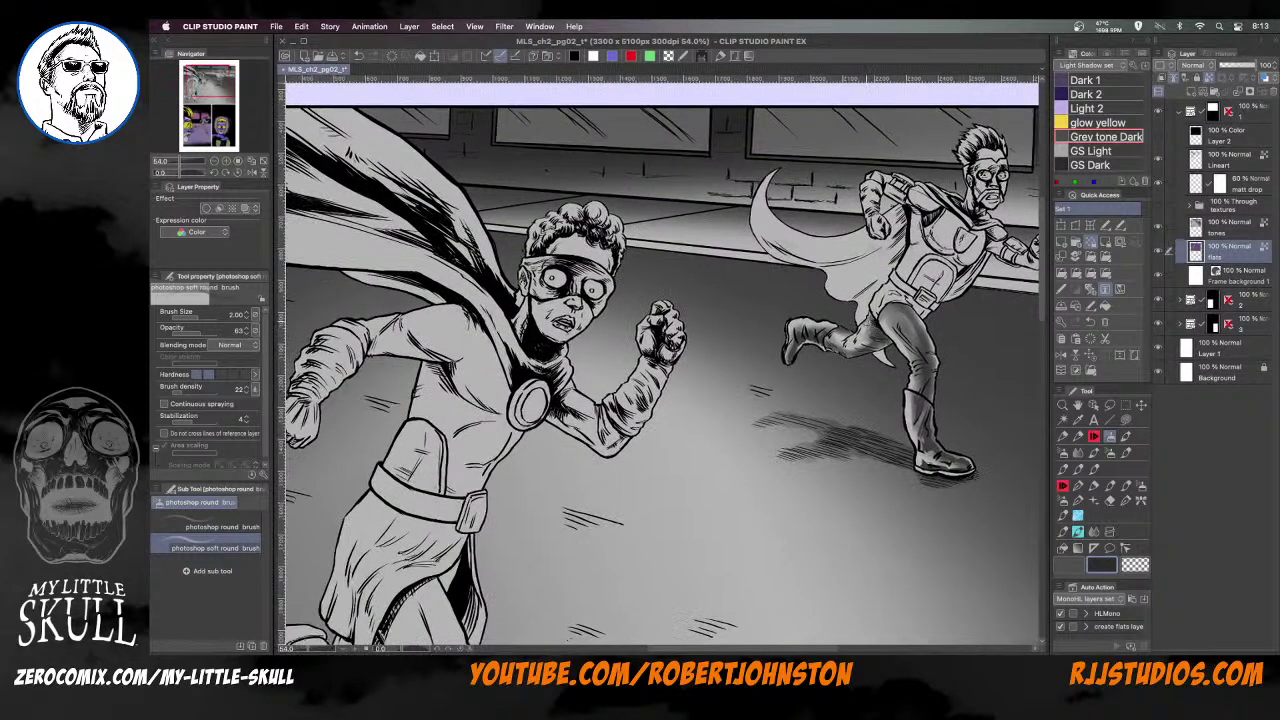
pyautogui.scroll(2, 854, 326)
pyautogui.scroll(2, 854, 326)
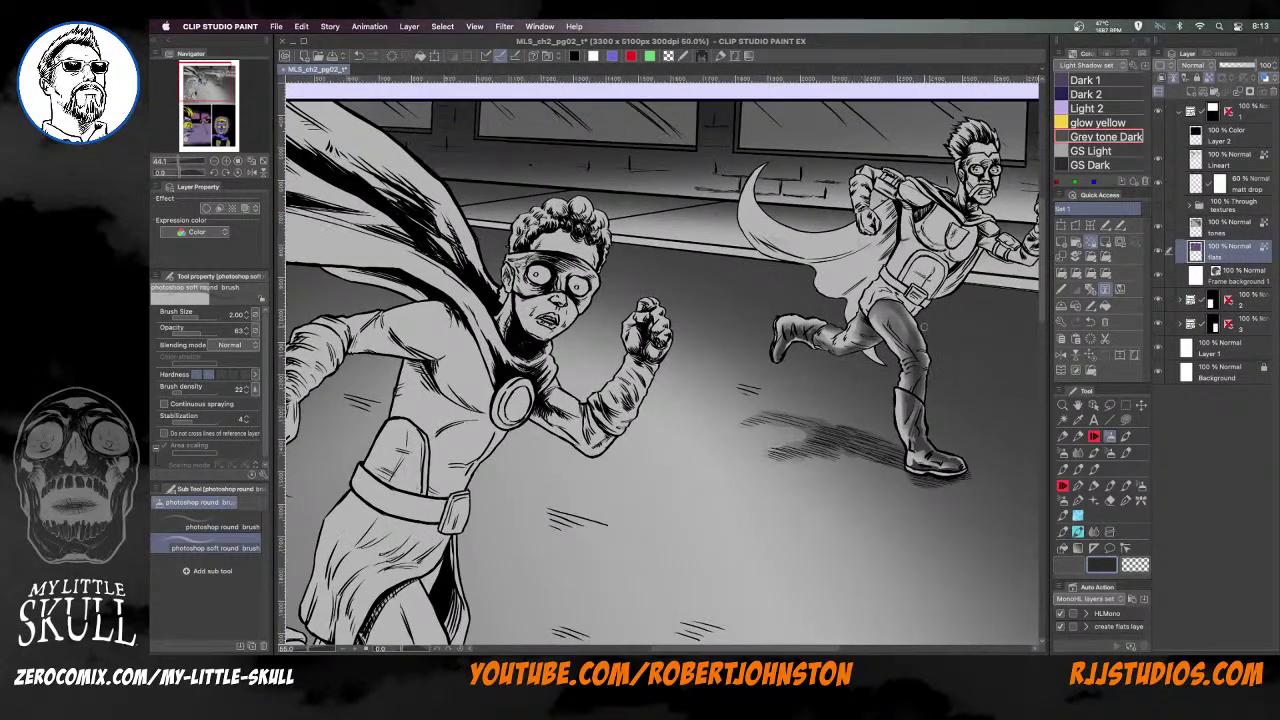
pyautogui.scroll(-2, 854, 326)
pyautogui.moveTo(857, 339); pyautogui.dragTo(951, 323)
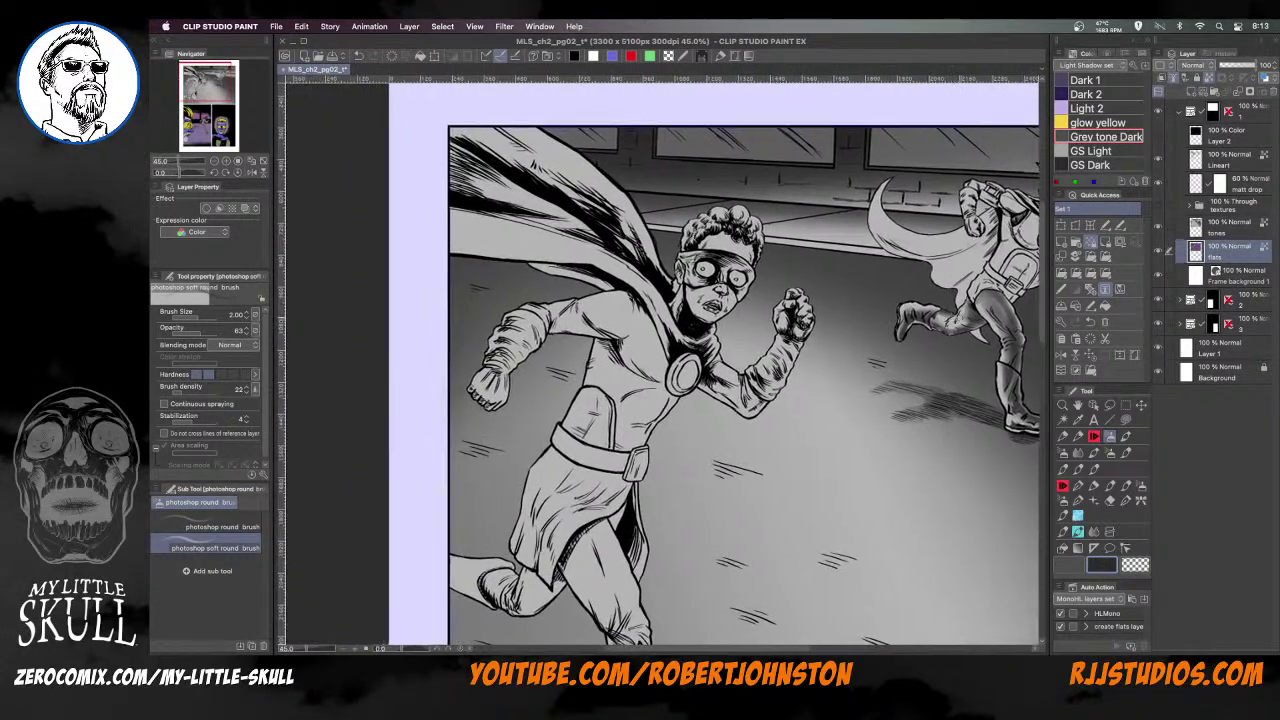
pyautogui.press('w')
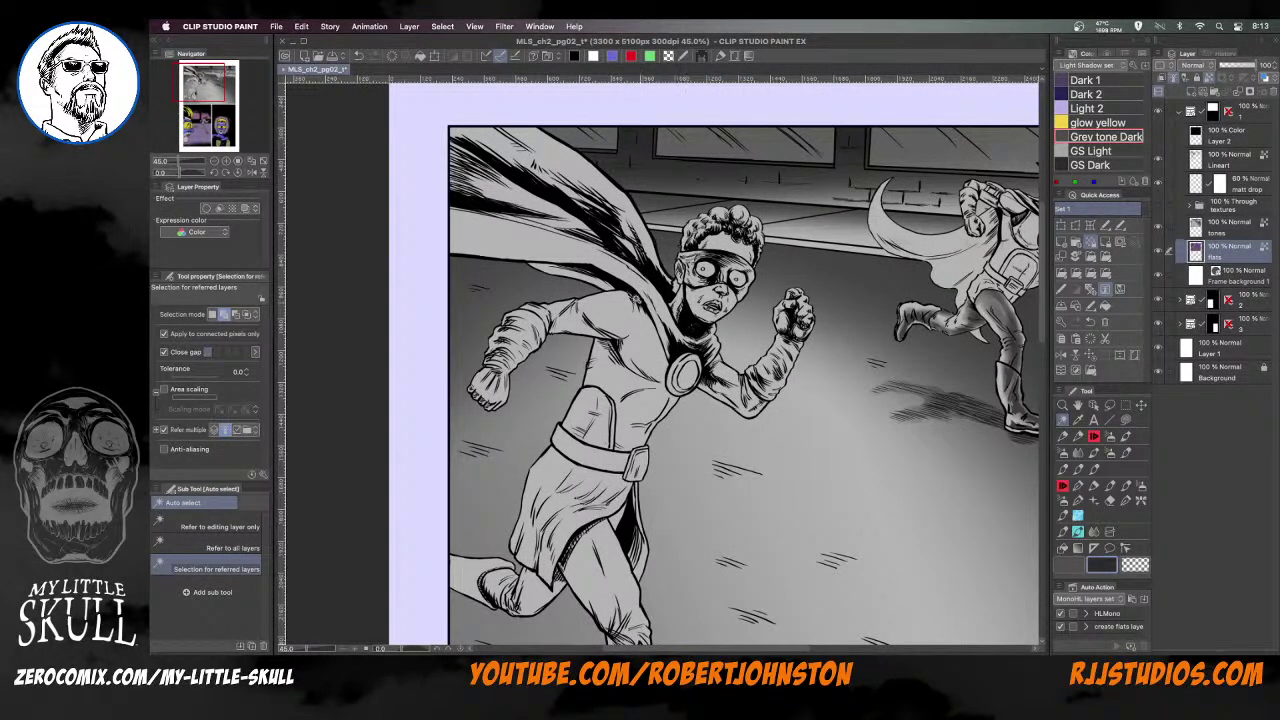
pyautogui.click(627, 330)
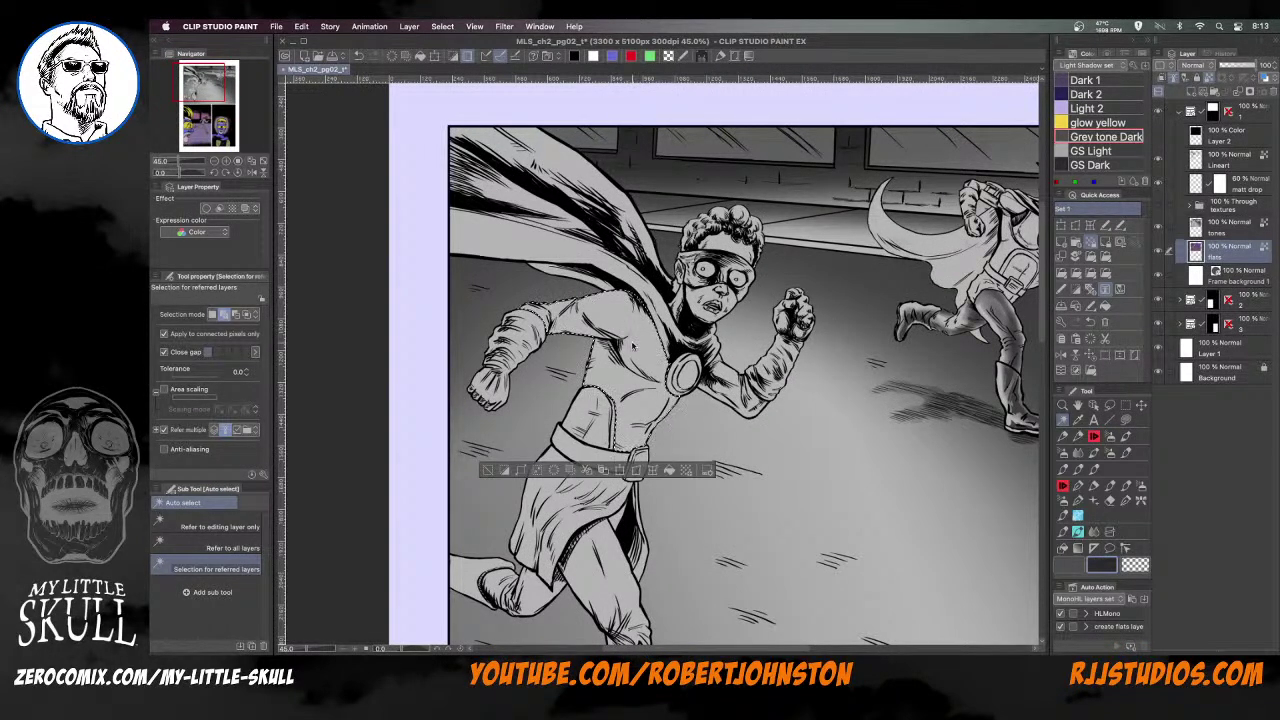
pyautogui.moveTo(632, 346); pyautogui.dragTo(708, 256)
pyautogui.click(672, 480)
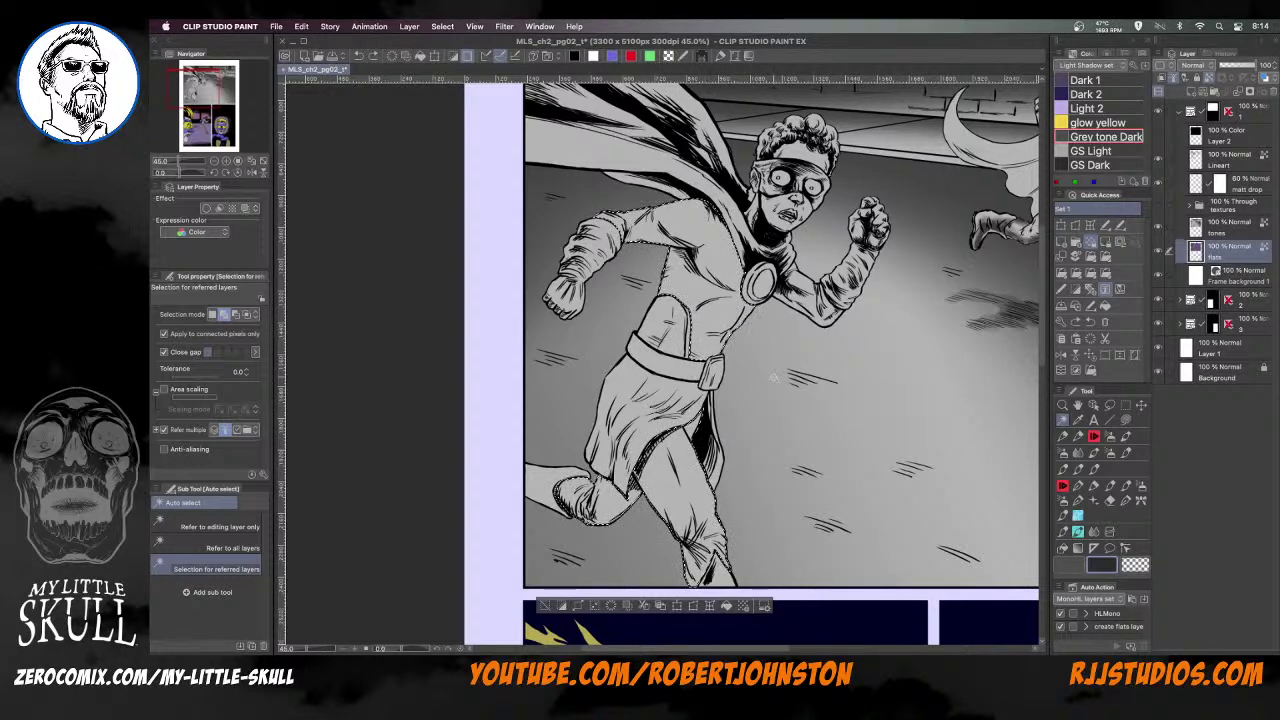
# Add a Hard light HL layer above tones and set up the photoshop soft round brush at size 6.00 with the main color
pyautogui.click(1240, 230)
pyautogui.click(1098, 273)
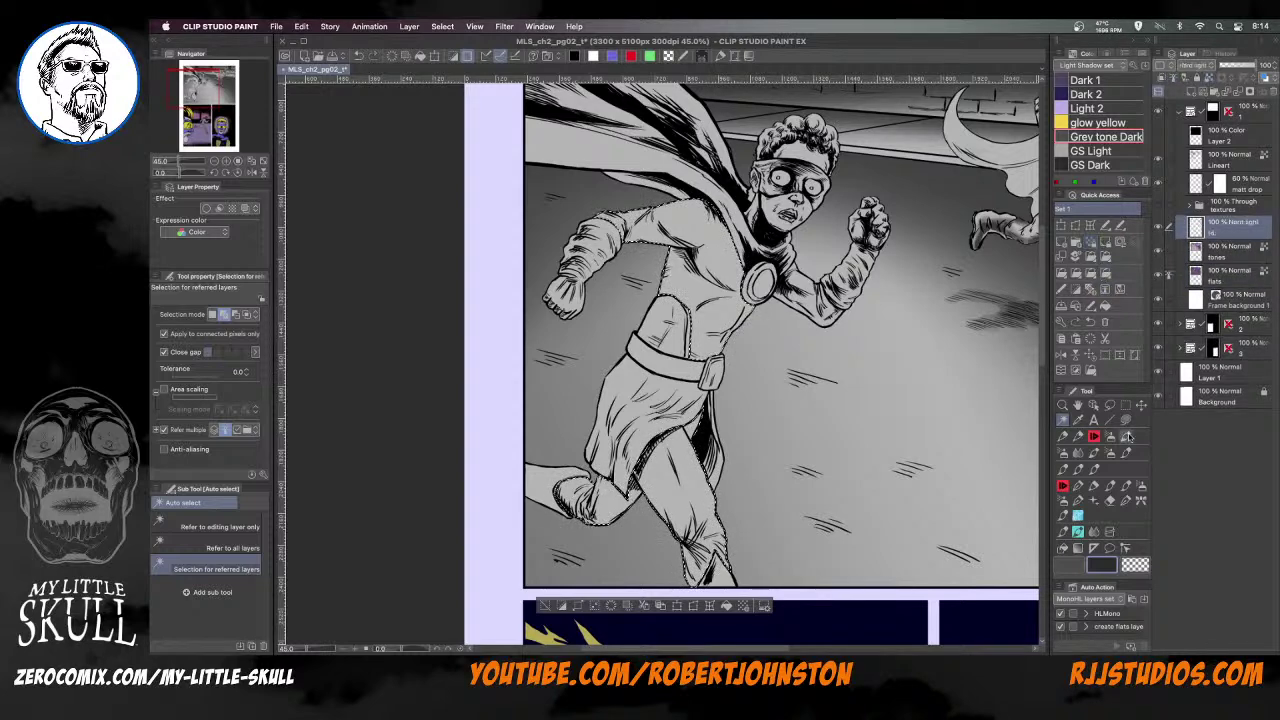
pyautogui.click(1110, 436)
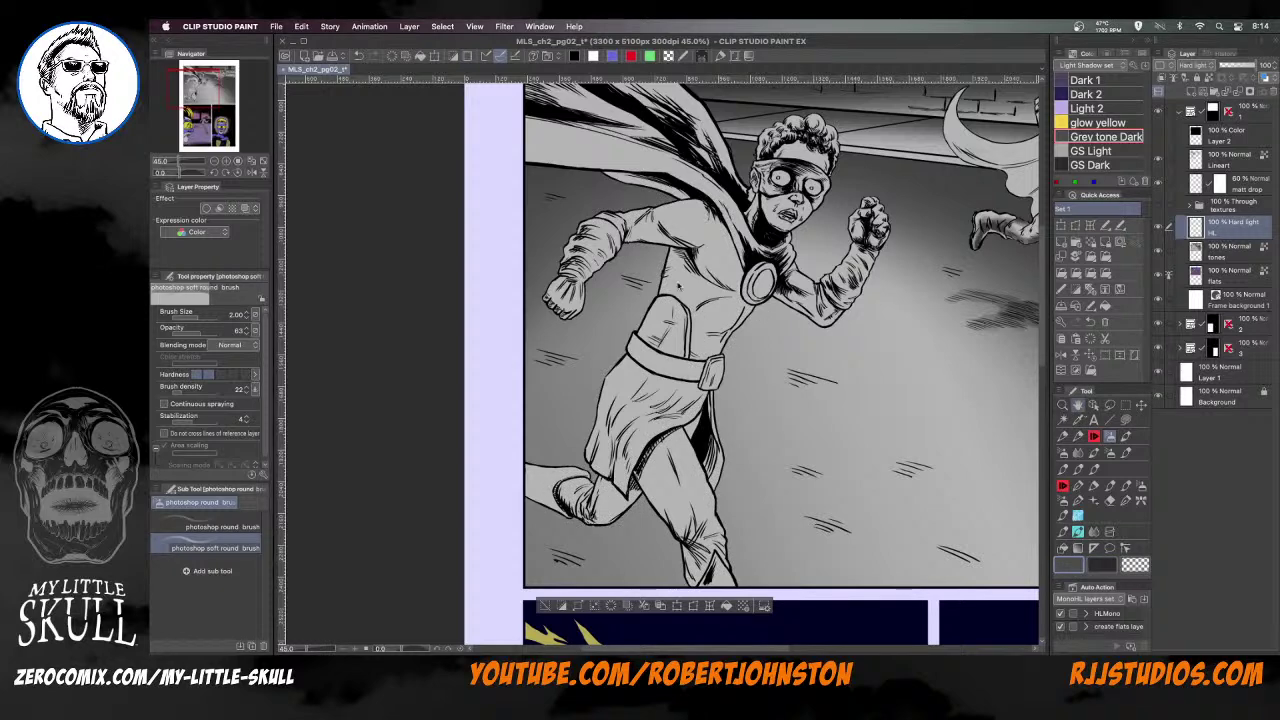
pyautogui.press(']')
pyautogui.press(']')
pyautogui.press(']')
pyautogui.press(']')
pyautogui.press('super+h')
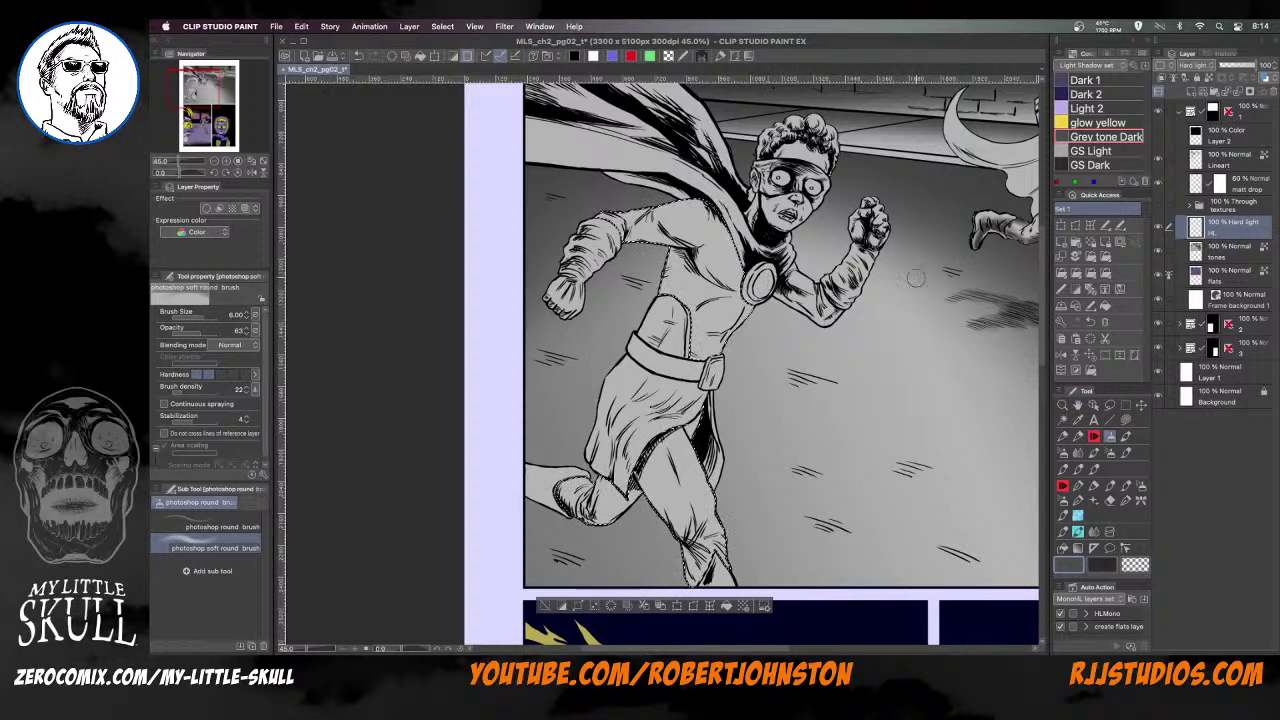
# Add the foreground runner's raised upper arm to the selection from flats, and return to the HL layer with the photoshop soft round brush
pyautogui.click(1237, 272)
pyautogui.press('w')
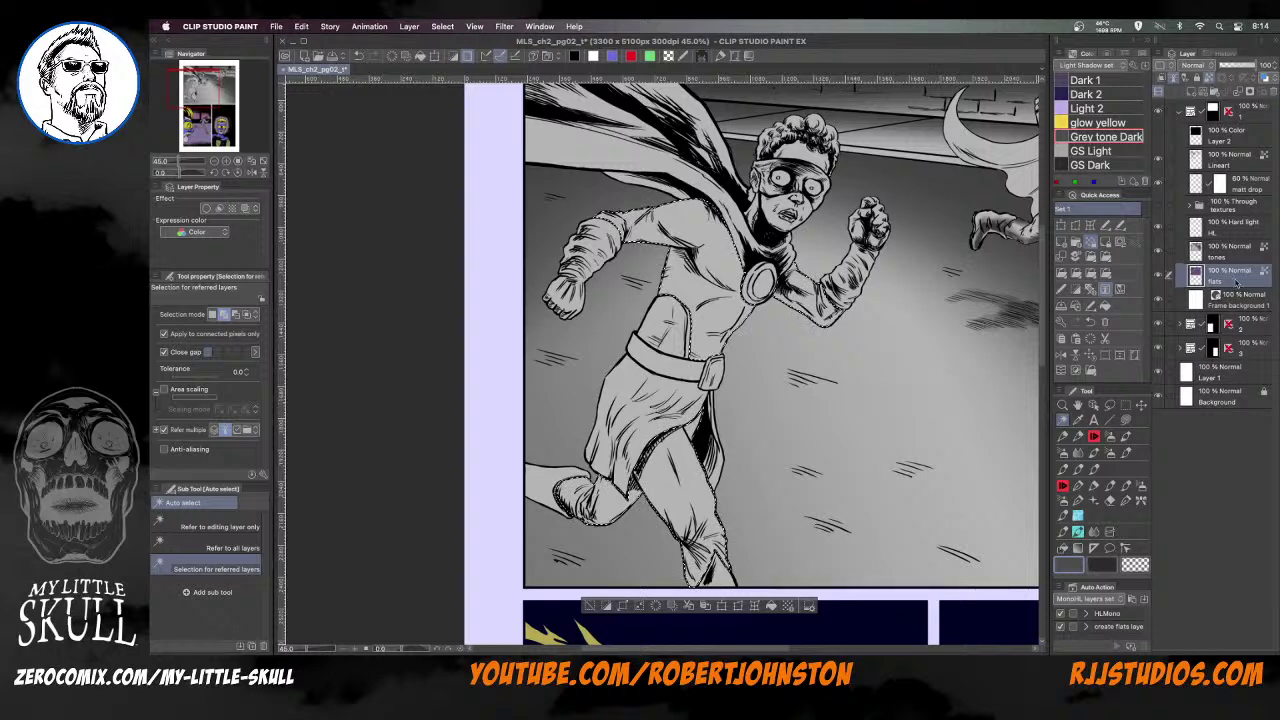
pyautogui.click(1240, 230)
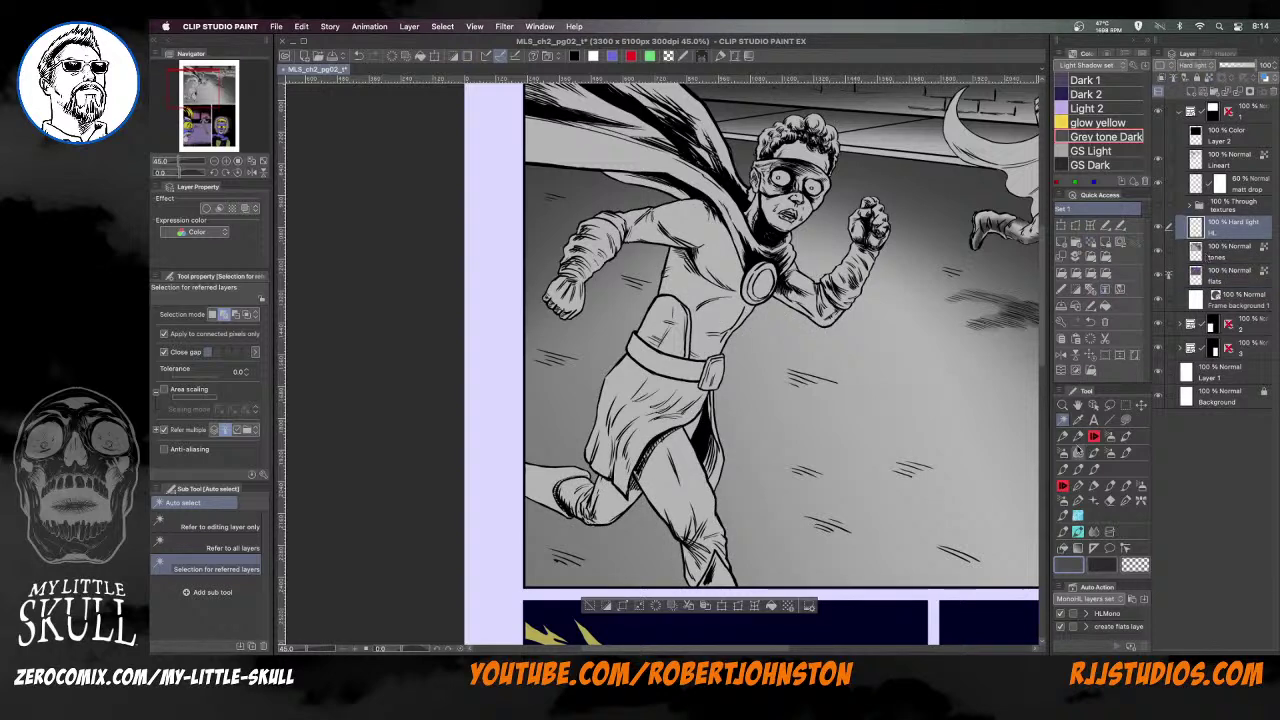
pyautogui.click(1110, 437)
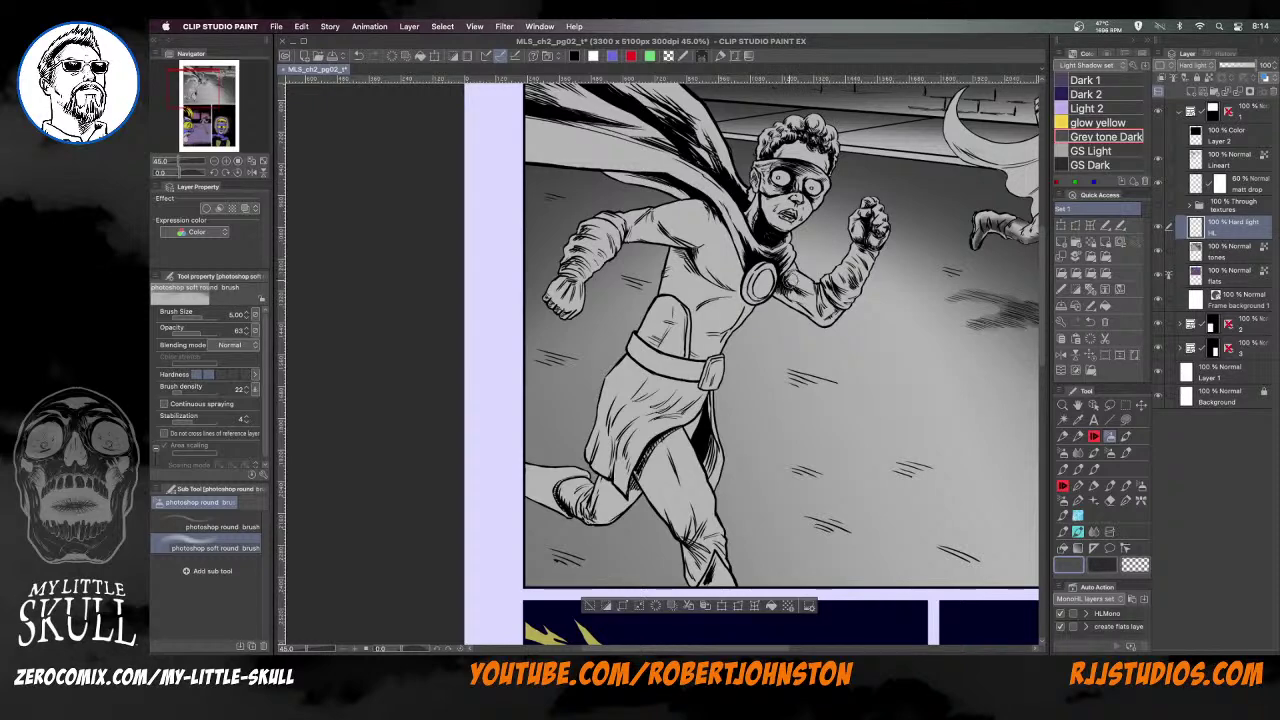
# Lay in soft shading on the foreground runner's upper torso with brush sizes between 2.50 and 4.00
pyautogui.press('[')
pyautogui.press(']')
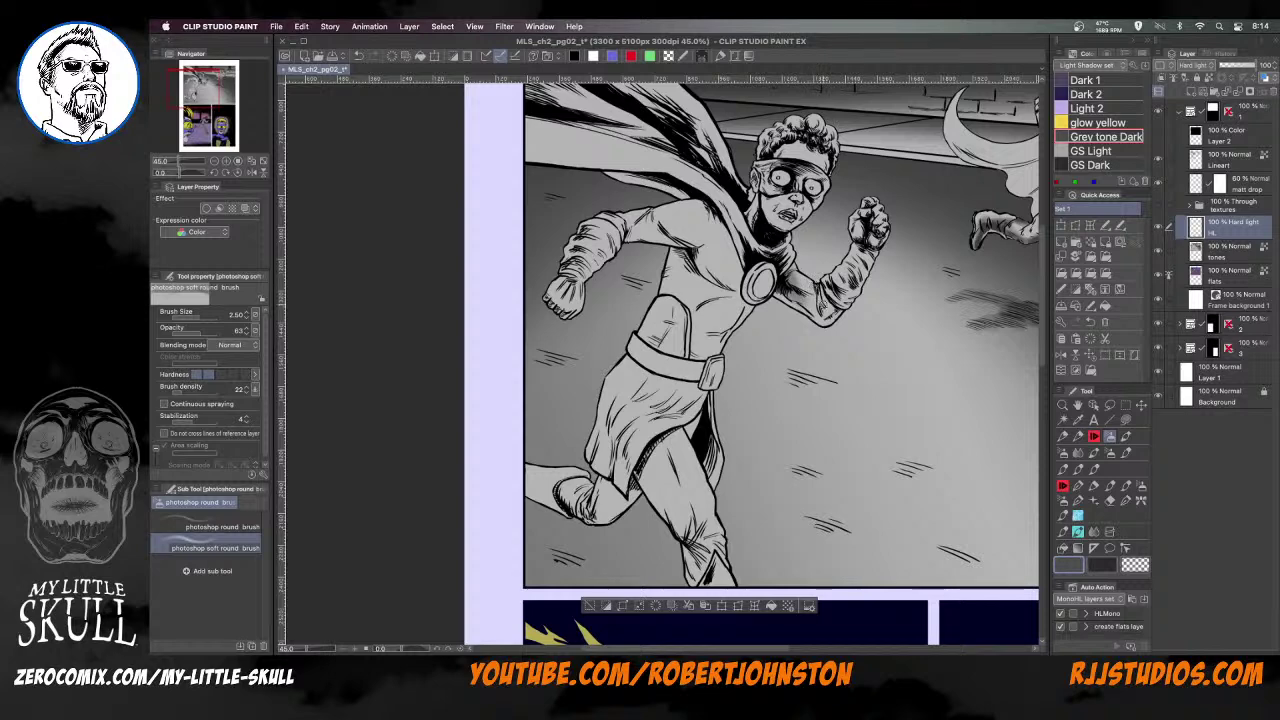
pyautogui.press(']')
pyautogui.press(']')
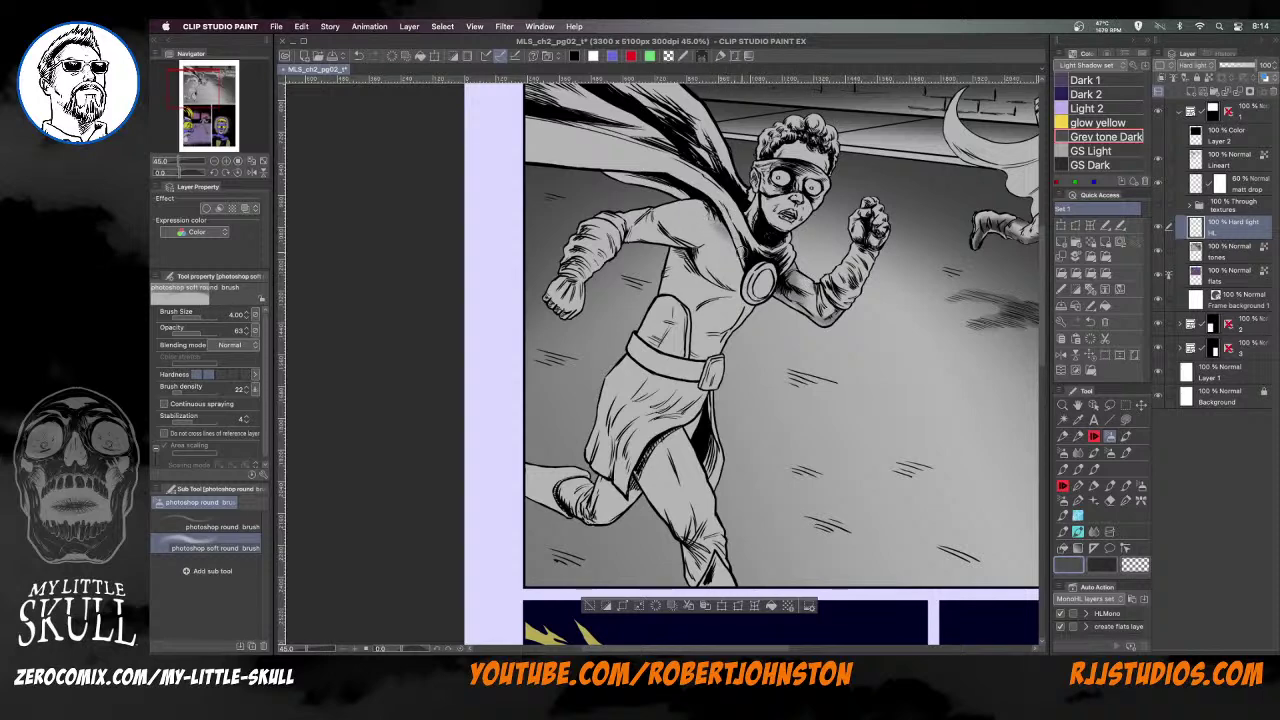
pyautogui.press('[')
pyautogui.press('[')
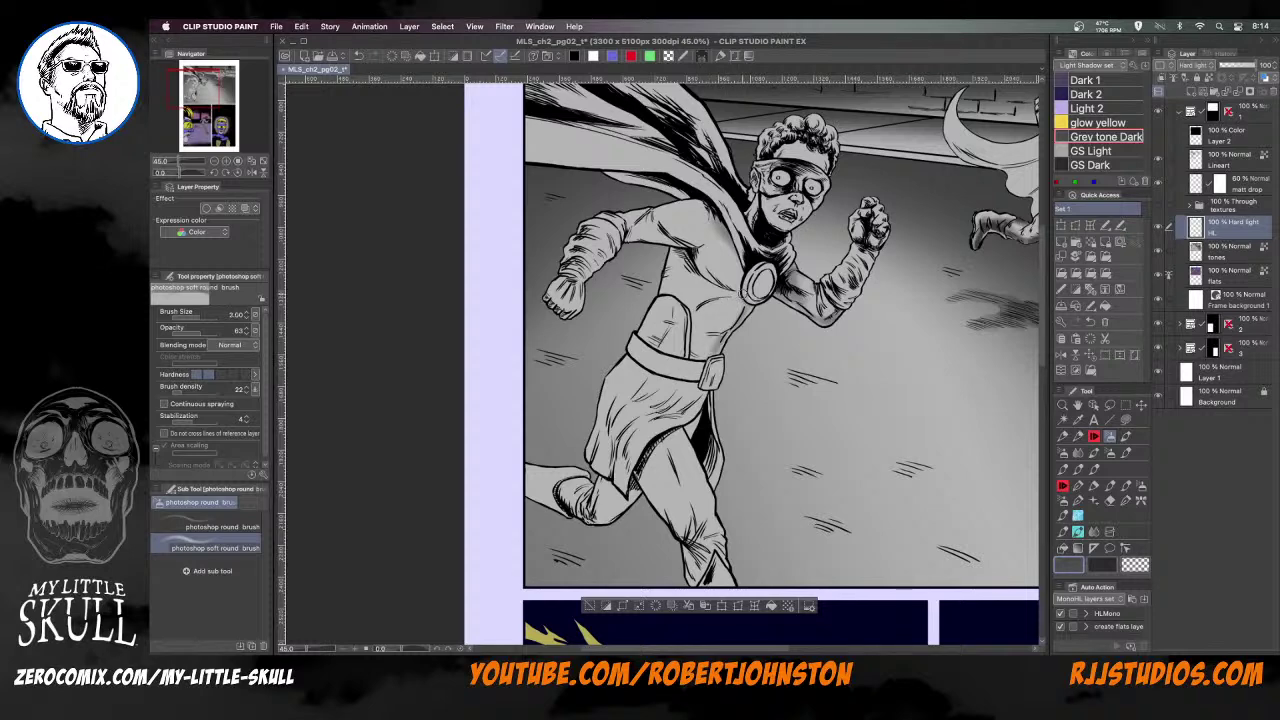
pyautogui.press(']')
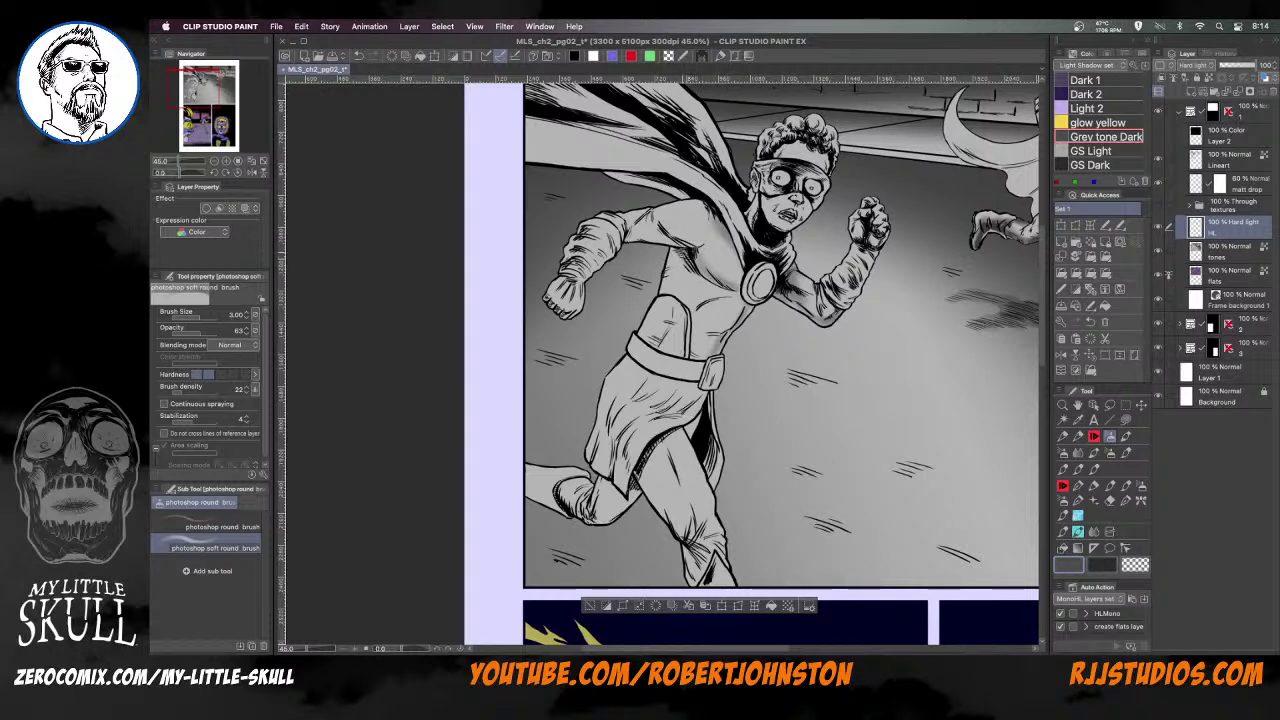
# Shade the foreground runner's chest, abdomen and shoulder with the soft round brush at sizes 3.00 and 4.00
pyautogui.moveTo(680, 257); pyautogui.dragTo(675, 259)
pyautogui.press('[')
pyautogui.press('[')
pyautogui.press(']')
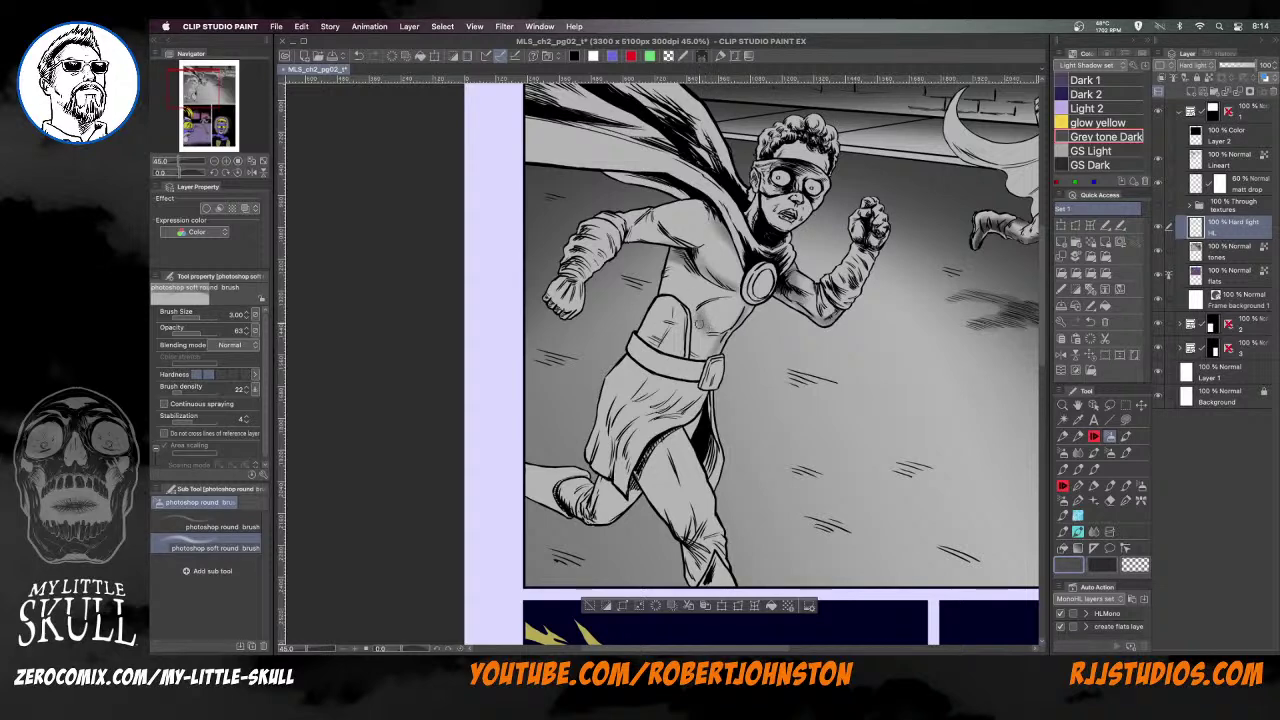
pyautogui.press(']')
pyautogui.press(']')
pyautogui.press(']')
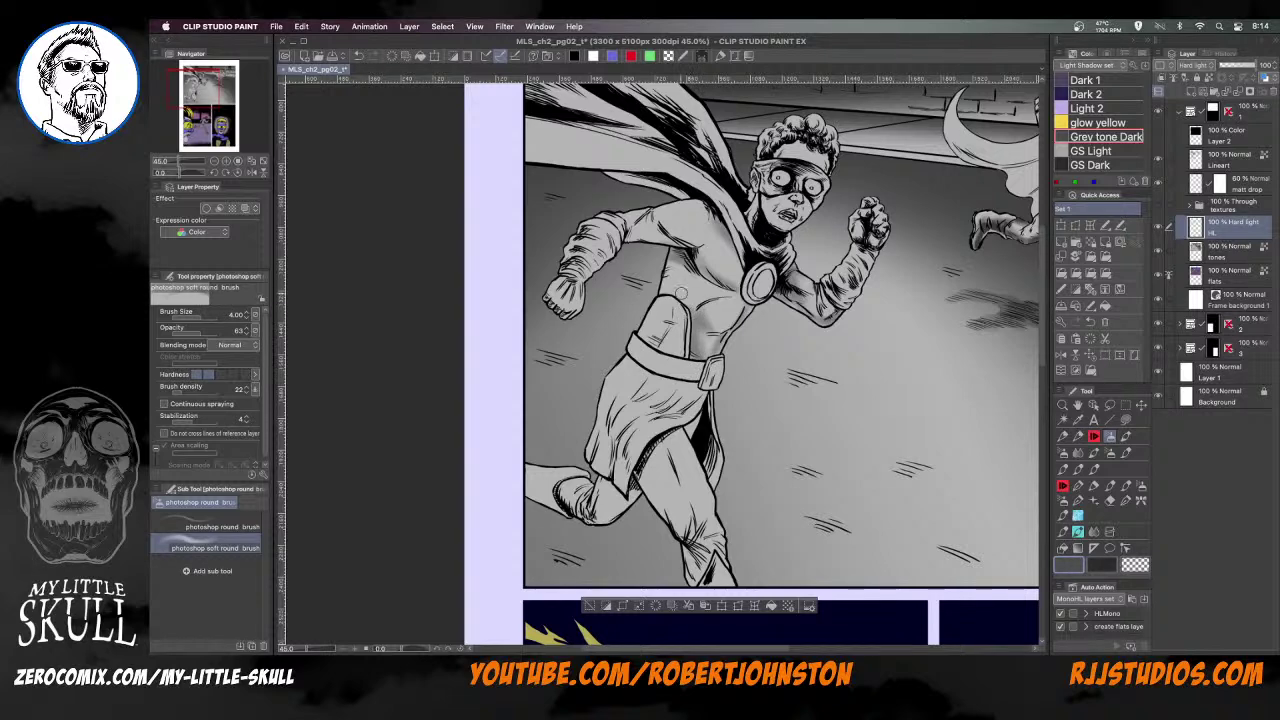
pyautogui.press('[')
pyautogui.moveTo(719, 300)
pyautogui.mouseDown()
pyautogui.moveTo(697, 330)
pyautogui.moveTo(722, 300)
pyautogui.moveTo(699, 346)
pyautogui.moveTo(697, 305)
pyautogui.moveTo(722, 298)
pyautogui.moveTo(657, 248)
pyautogui.moveTo(705, 205)
pyautogui.mouseUp()
pyautogui.press('[')
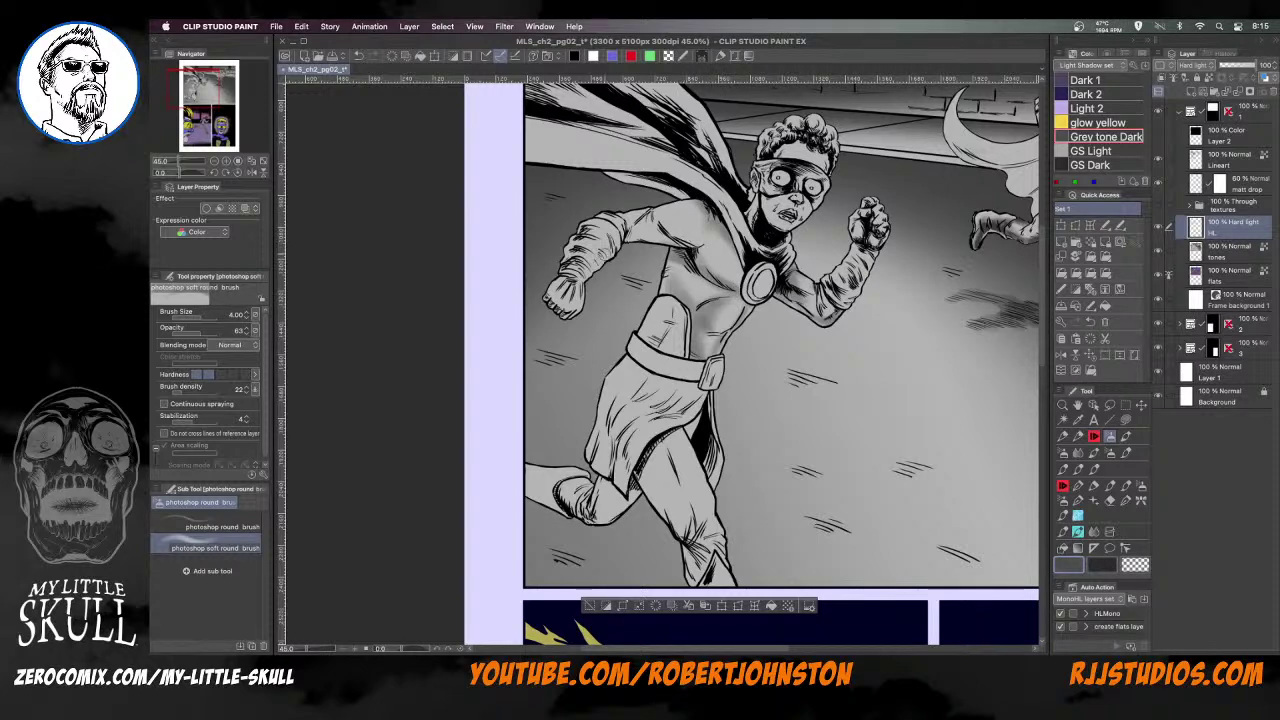
# Shade the foreground runner's front thigh below the tunic with the soft round brush at sizes 6.00 and 7.00
pyautogui.press('[')
pyautogui.press(']')
pyautogui.press(']')
pyautogui.press(']')
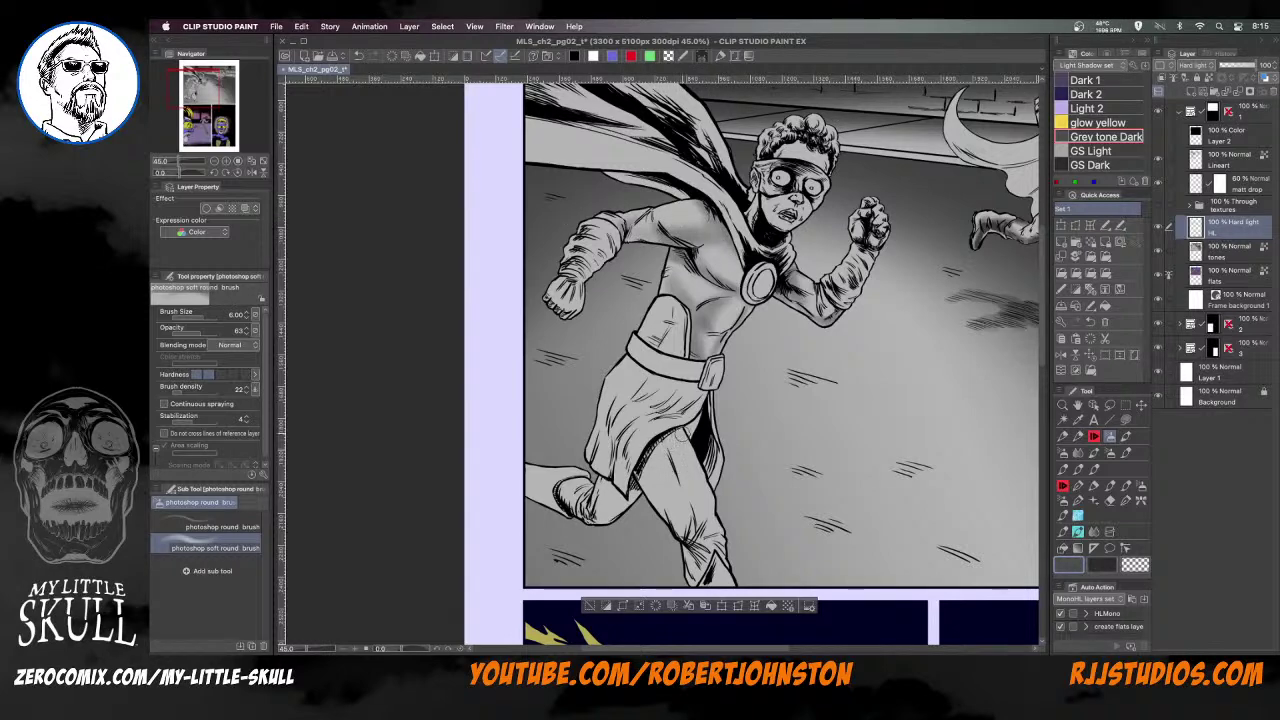
pyautogui.press('[')
pyautogui.press('[')
pyautogui.press(']')
pyautogui.press(']')
pyautogui.press(']')
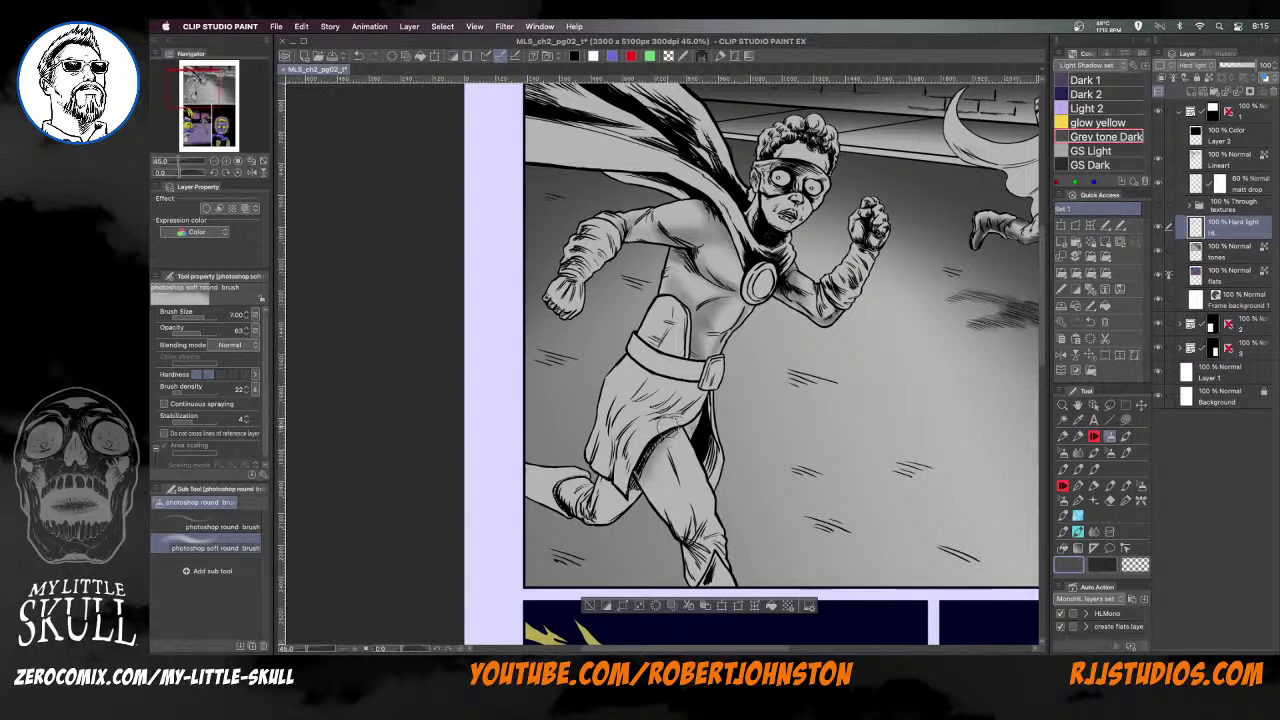
# Deepen the soft shadows along the foreground runner's front thigh and knee at brush sizes 4.00 and 3.00
pyautogui.press('[')
pyautogui.press('[')
pyautogui.press('[')
pyautogui.press(']')
pyautogui.press(']')
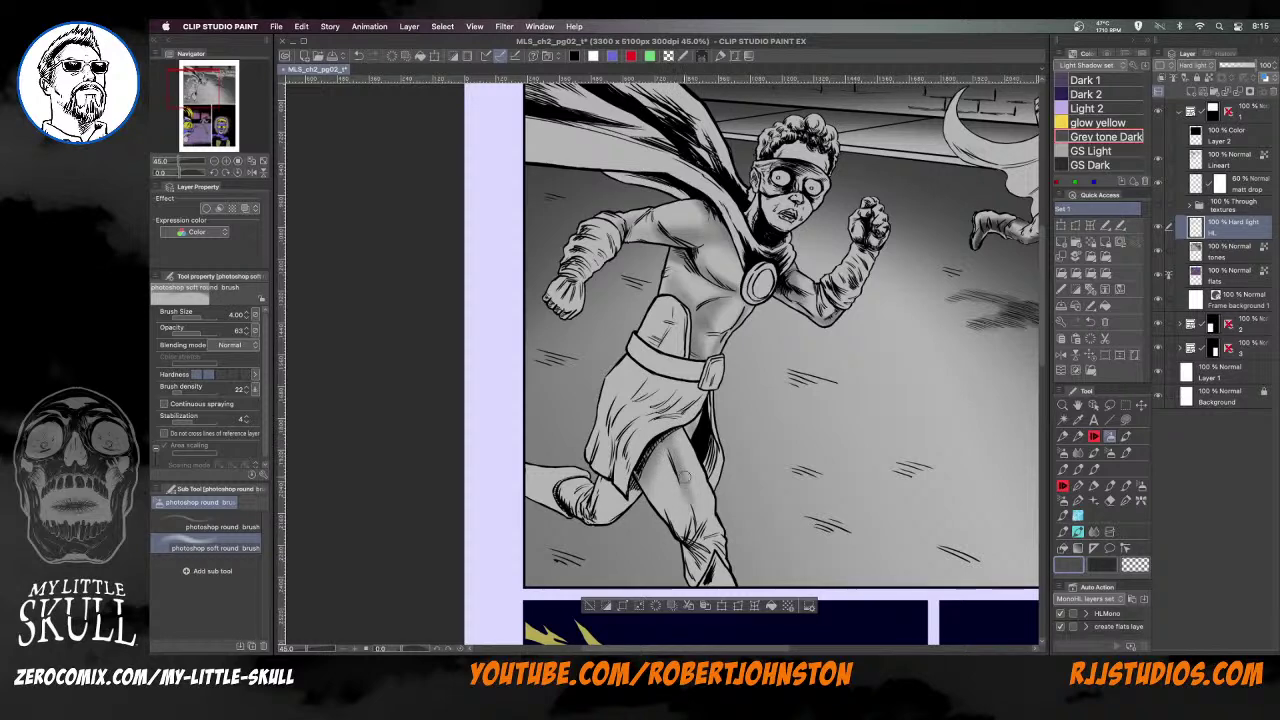
pyautogui.press('[')
pyautogui.moveTo(694, 540); pyautogui.dragTo(698, 570)
pyautogui.scroll(-3, 709, 511)
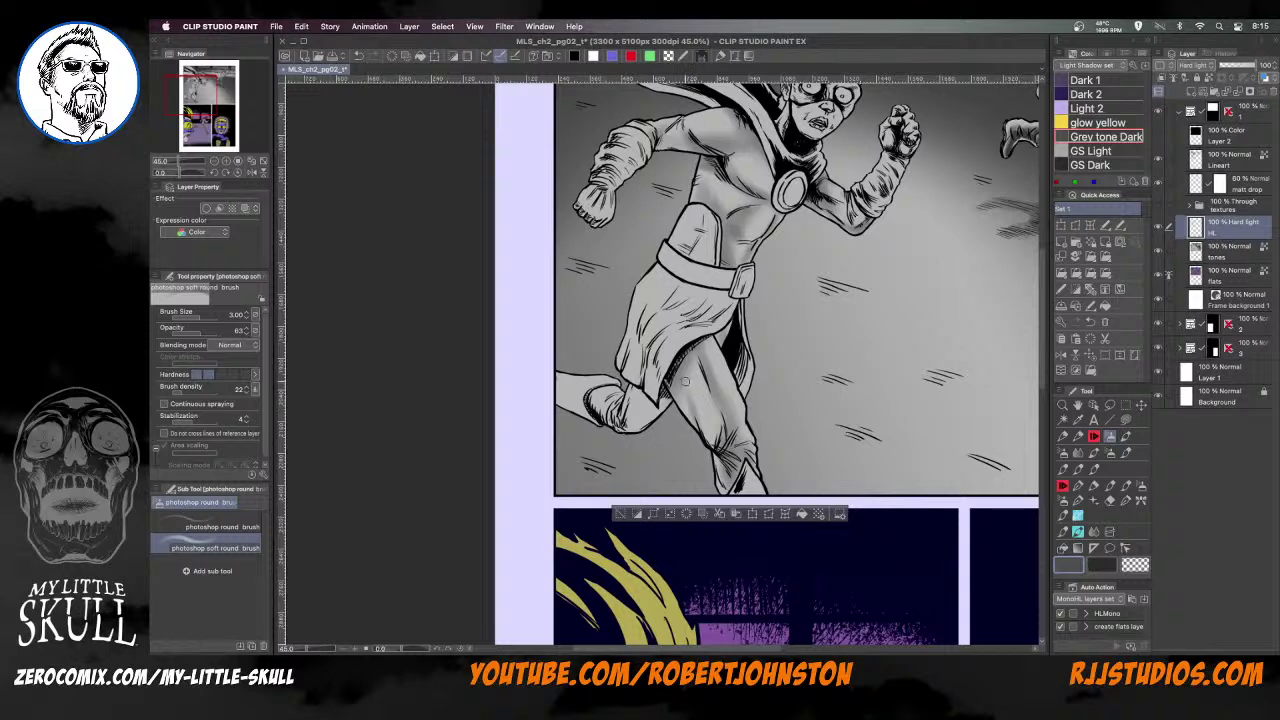
# Shade the foreground runner's trailing leg around the bent knee with the soft round brush, using size 5.00 for the broader shadow
pyautogui.press('[')
pyautogui.moveTo(656, 406); pyautogui.dragTo(656, 390)
pyautogui.press(']')
pyautogui.press(']')
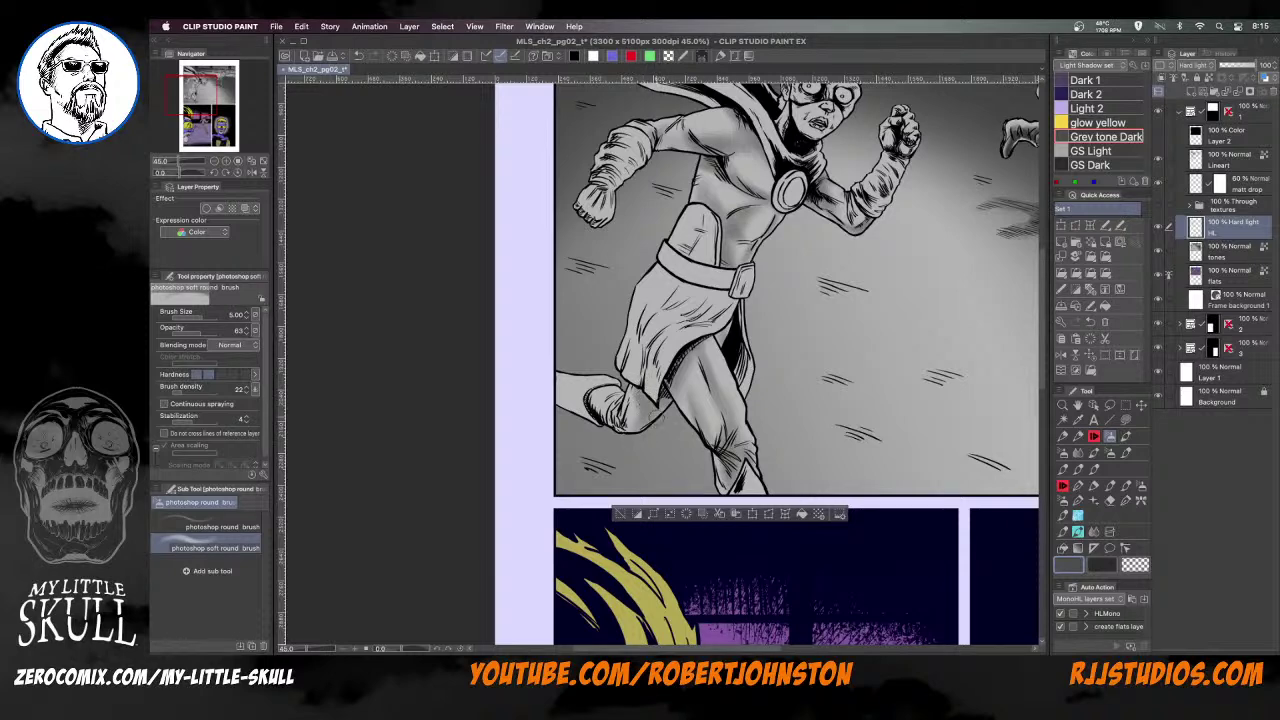
pyautogui.moveTo(626, 434); pyautogui.dragTo(644, 408)
pyautogui.press('[')
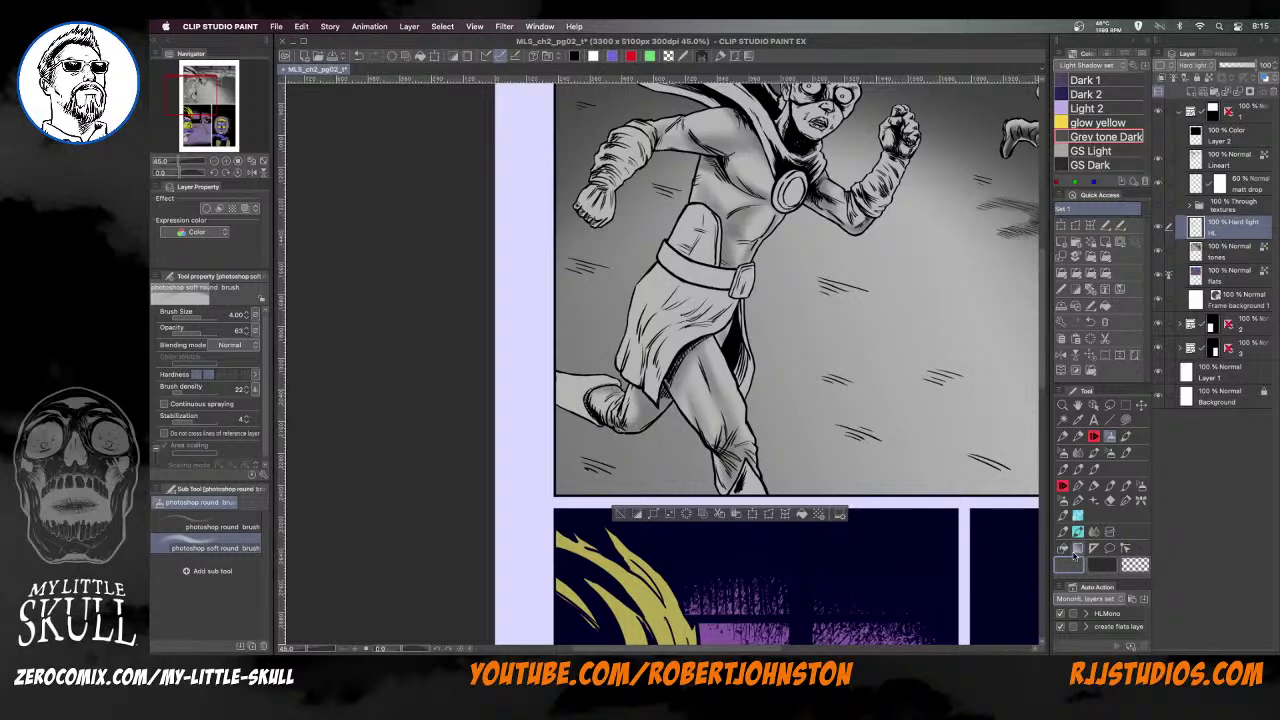
# Add a second Hard light HL layer and start hard-edged shadows on the foreground runner's front knee with the Inkster brush
pyautogui.click(1106, 272)
pyautogui.click(1094, 422)
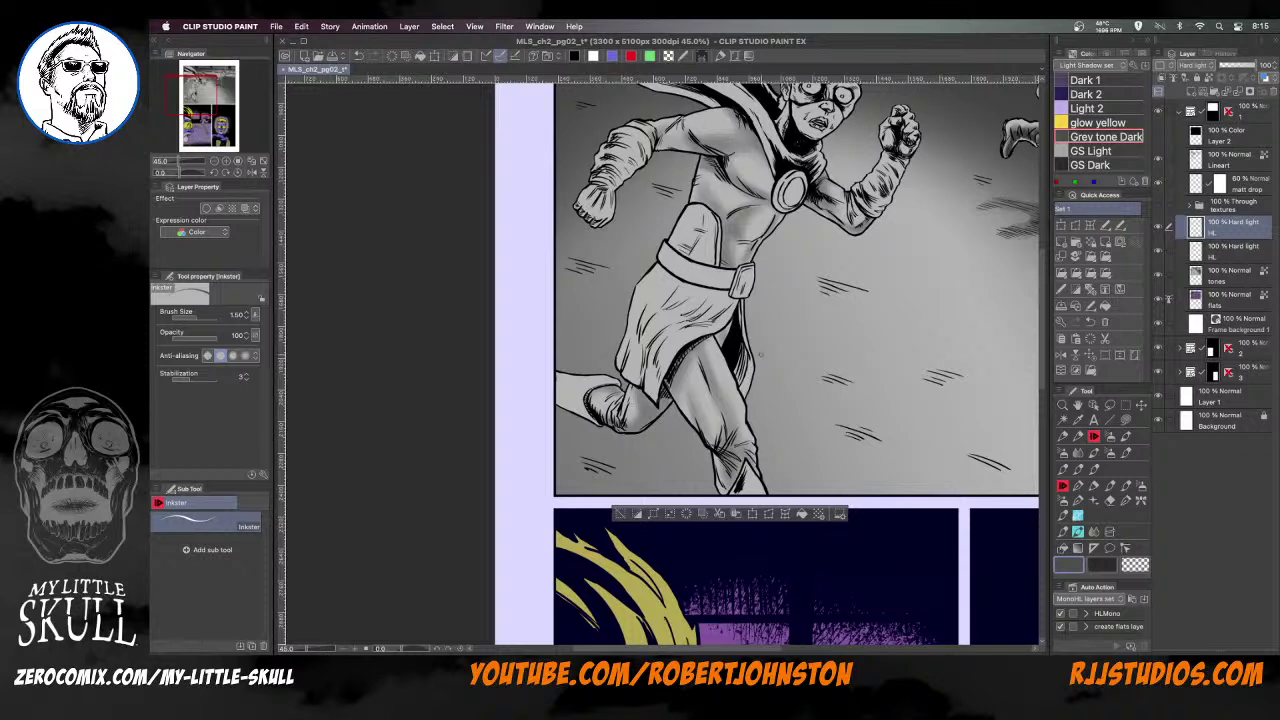
pyautogui.press(']')
pyautogui.press(']')
pyautogui.moveTo(741, 445); pyautogui.dragTo(749, 460)
# Paint hard-edged shadows down the foreground runner's front thigh, knee and shin with the Inkster brush at sizes 2.00 and 2.50
pyautogui.press('[')
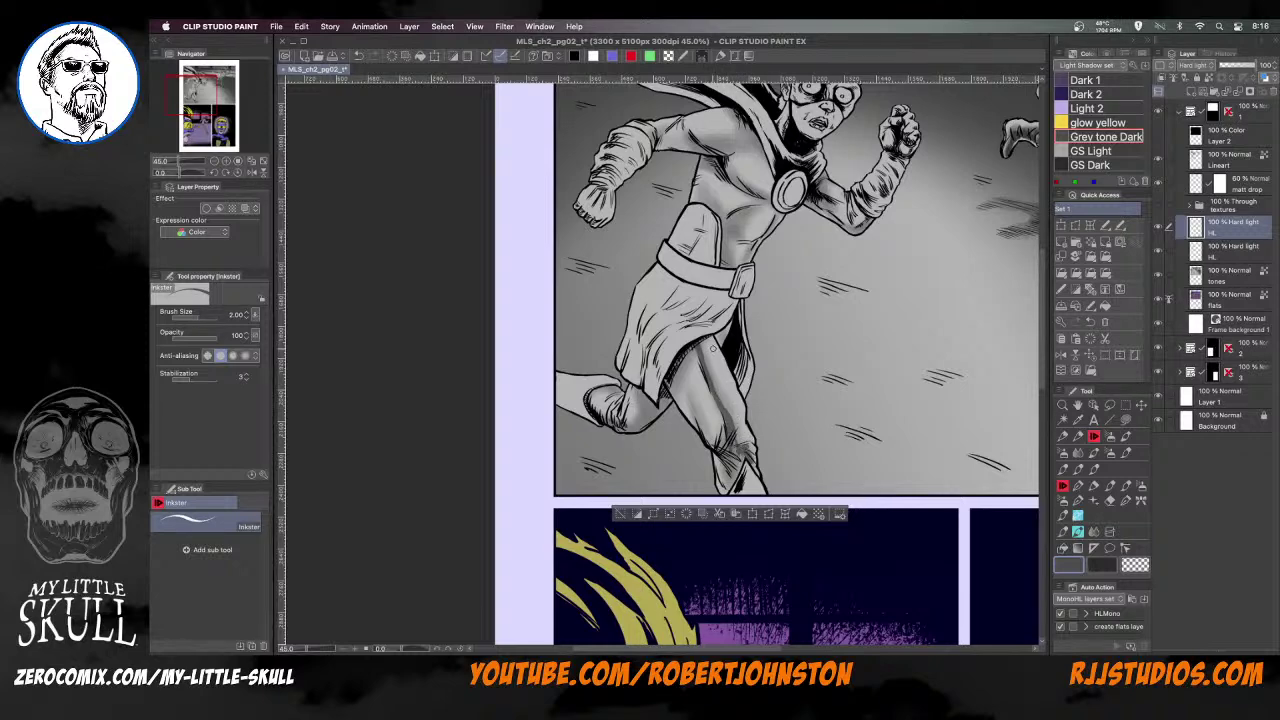
pyautogui.moveTo(738, 416); pyautogui.dragTo(748, 454)
pyautogui.press(']')
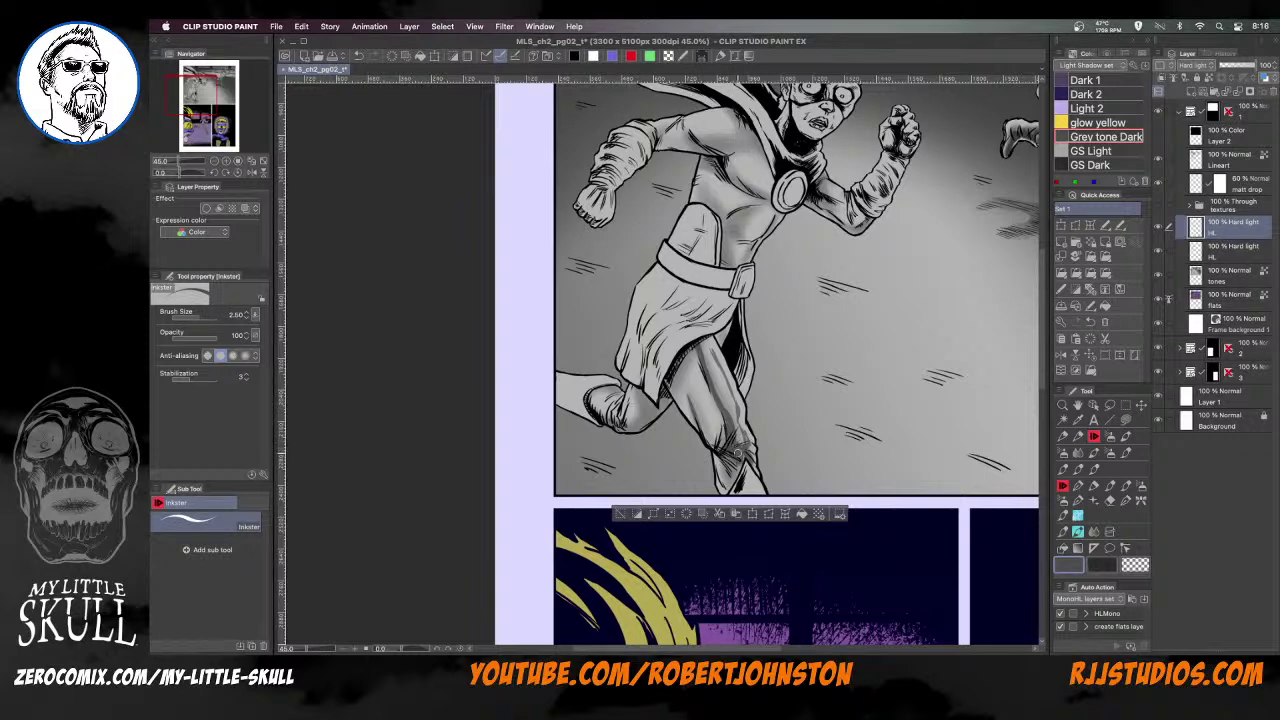
pyautogui.moveTo(748, 462); pyautogui.dragTo(726, 496)
pyautogui.moveTo(714, 338); pyautogui.dragTo(670, 392)
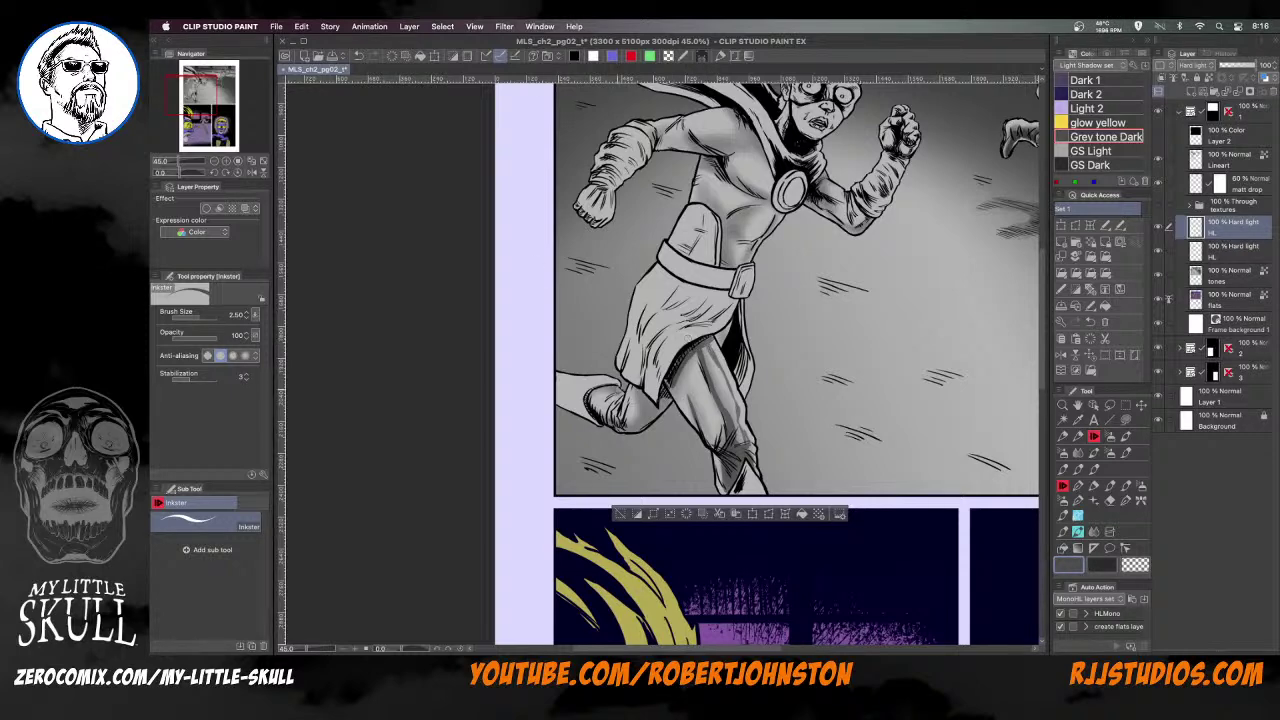
# Finish the trailing leg's hard-edged shadow and blend the front leg's shadows with the Transparent watercolor brush at size 2.50
pyautogui.moveTo(671, 392)
pyautogui.mouseDown()
pyautogui.moveTo(643, 424)
pyautogui.moveTo(602, 399)
pyautogui.mouseUp()
pyautogui.click(1110, 437)
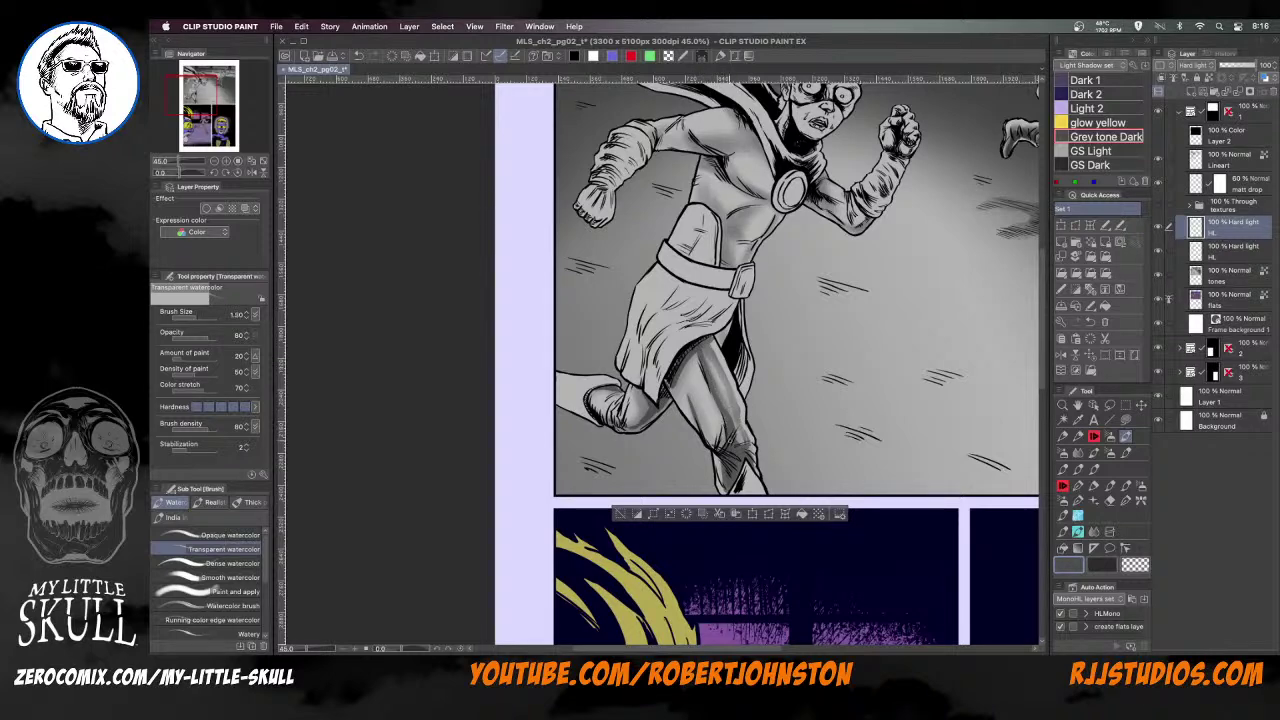
pyautogui.press(']')
pyautogui.moveTo(722, 386); pyautogui.dragTo(731, 411)
pyautogui.press('[')
pyautogui.moveTo(718, 450); pyautogui.dragTo(723, 476)
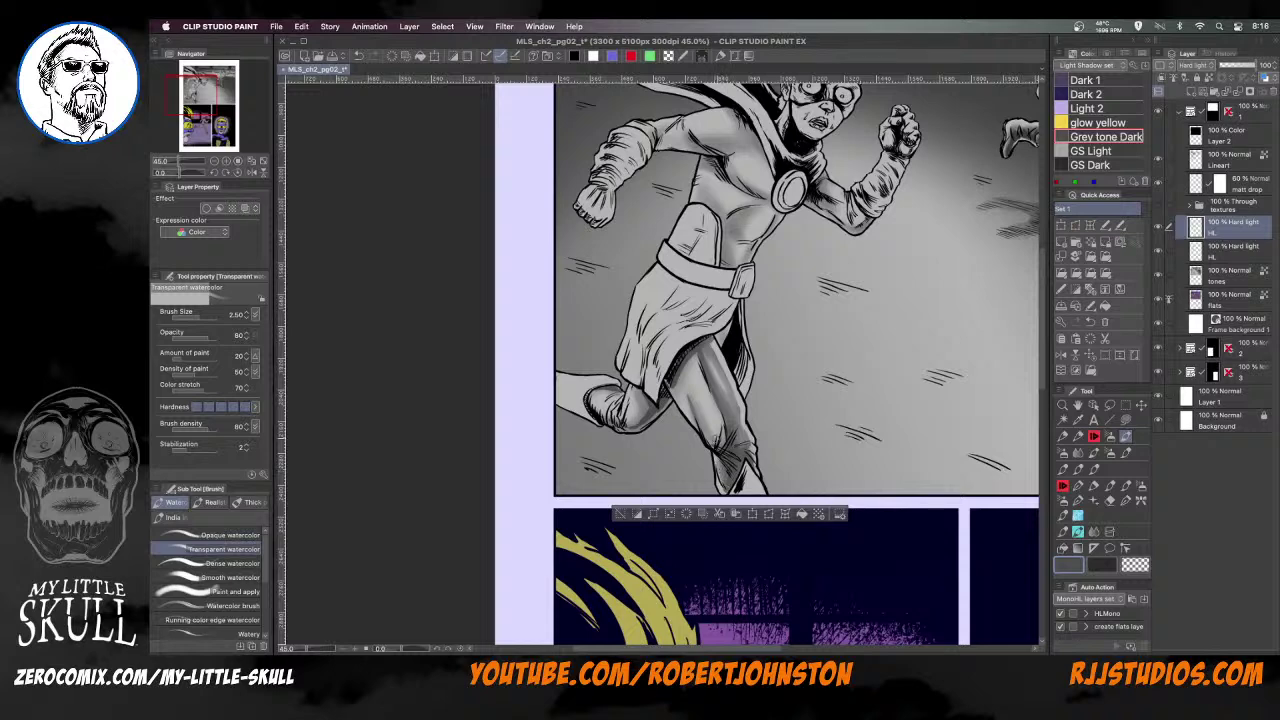
# Blend the shadow down the foreground runner's front thigh to the knee with the Transparent watercolor brush at sizes 4.00 and 3.00
pyautogui.press(']')
pyautogui.press(']')
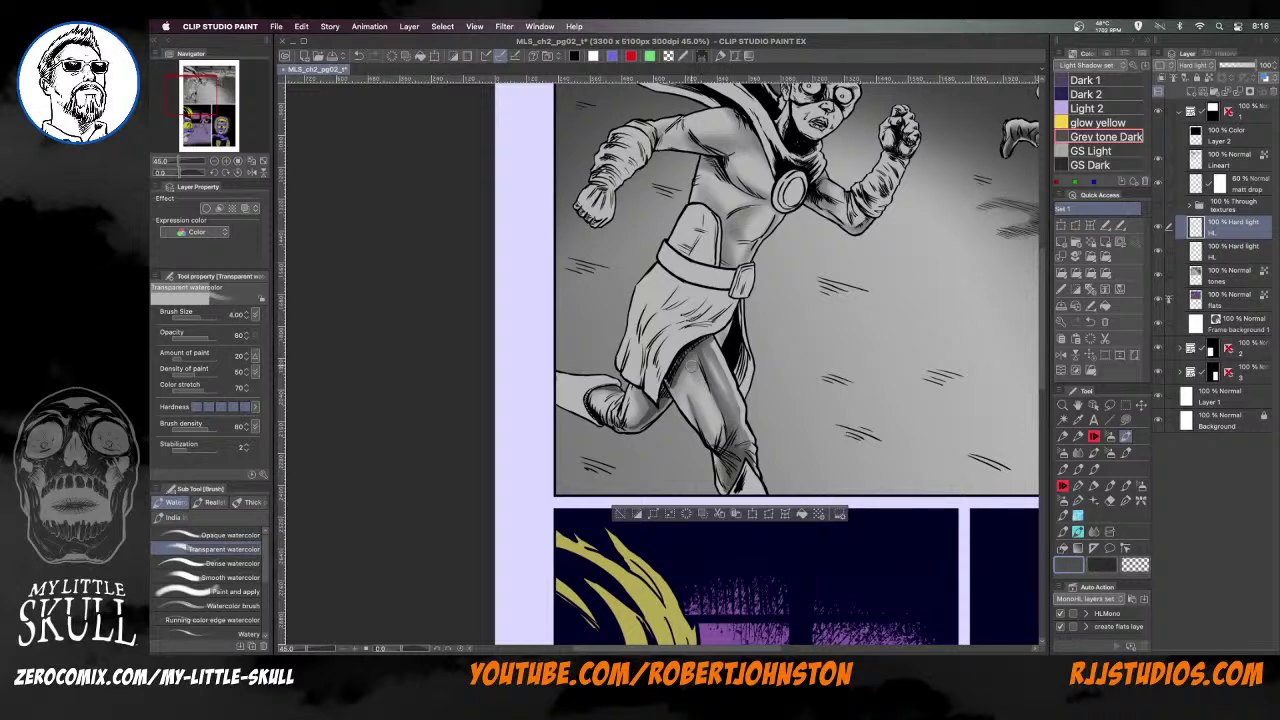
pyautogui.moveTo(688, 374)
pyautogui.mouseDown()
pyautogui.moveTo(690, 405)
pyautogui.moveTo(700, 372)
pyautogui.moveTo(723, 442)
pyautogui.mouseUp()
pyautogui.press('[')
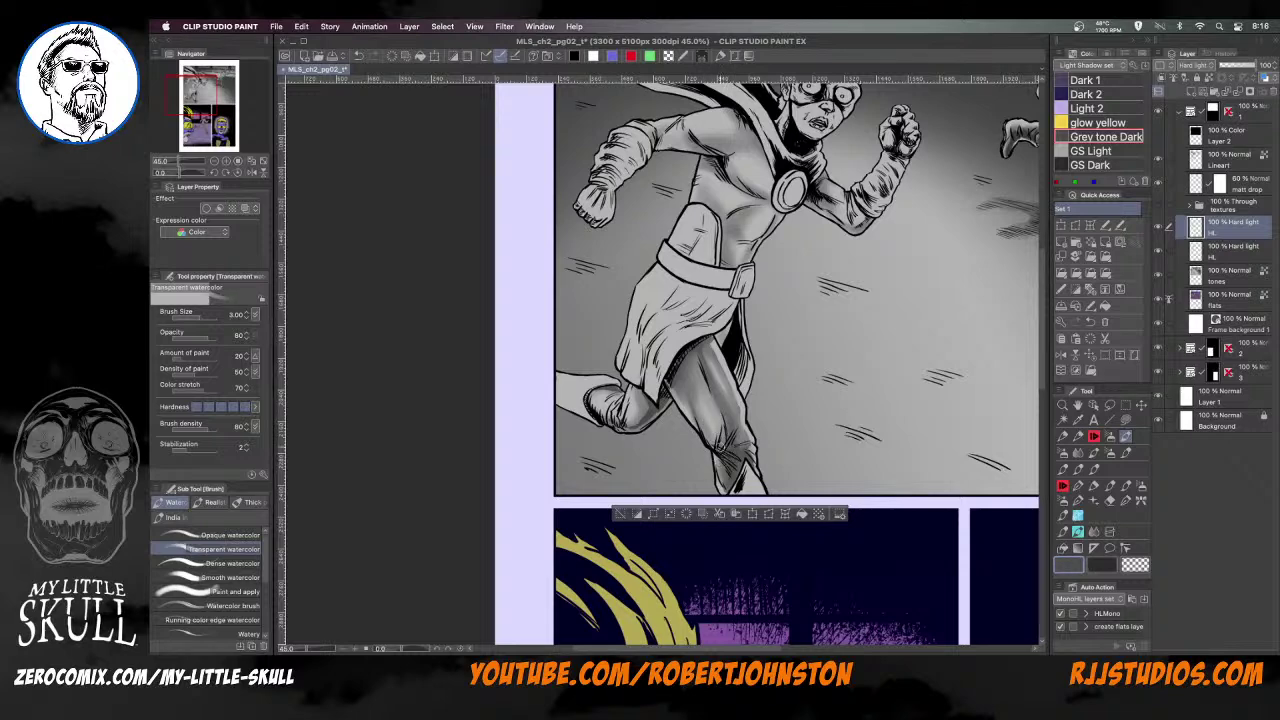
# Blend the shadows around the foreground runner's trailing knee with the Transparent watercolor brush at size 2.00
pyautogui.press('[')
pyautogui.moveTo(649, 451); pyautogui.dragTo(723, 417)
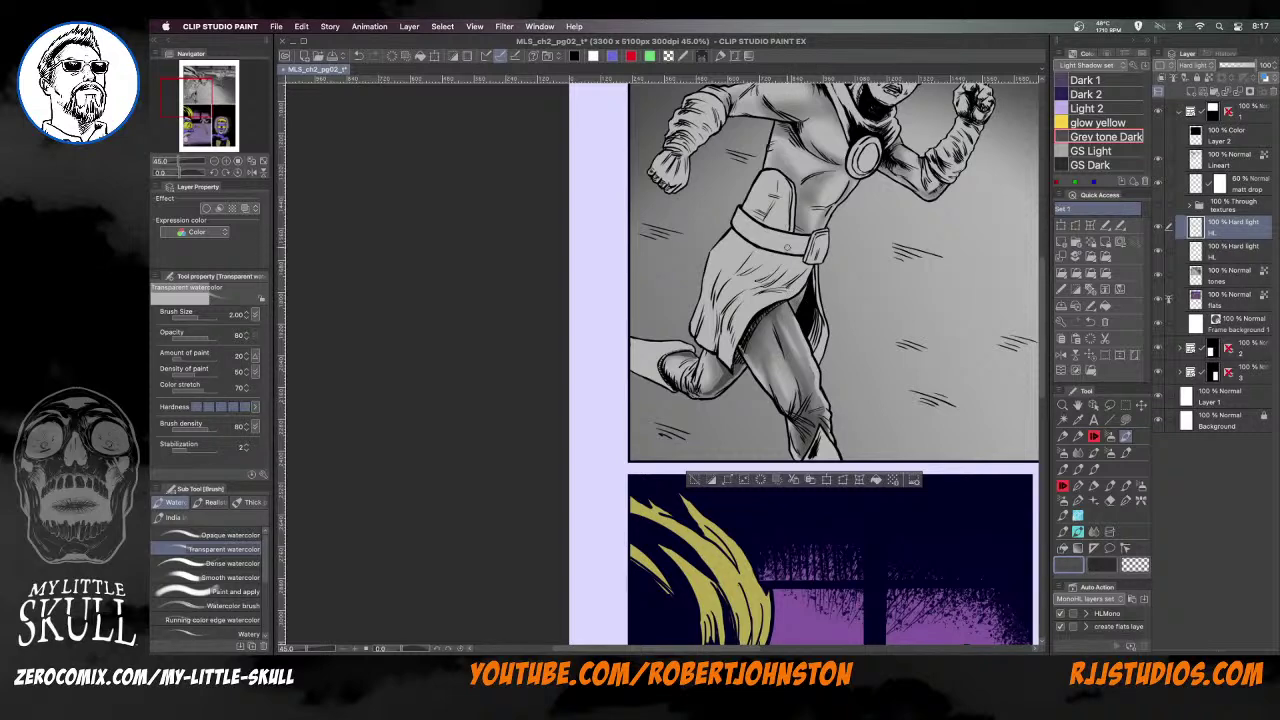
pyautogui.hscroll(-1, 688, 392)
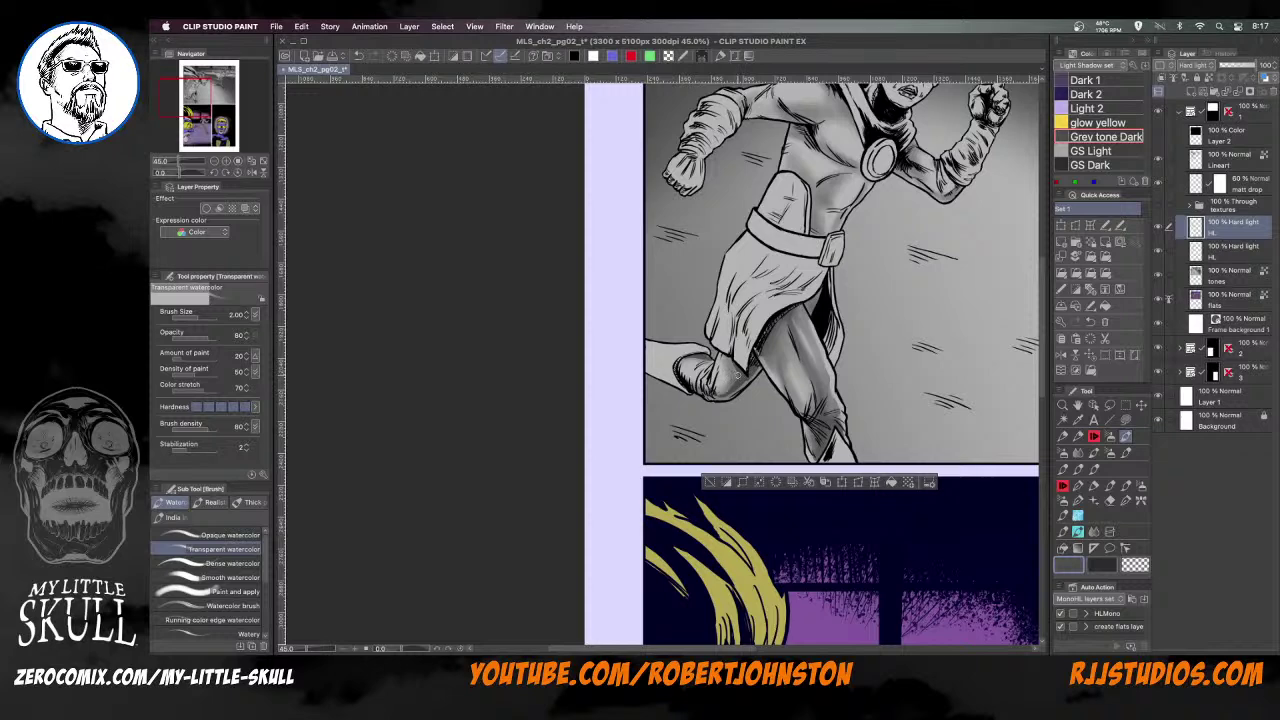
pyautogui.click(724, 381)
pyautogui.moveTo(698, 385)
pyautogui.mouseDown()
pyautogui.moveTo(688, 370)
pyautogui.moveTo(706, 358)
pyautogui.moveTo(711, 392)
pyautogui.mouseUp()
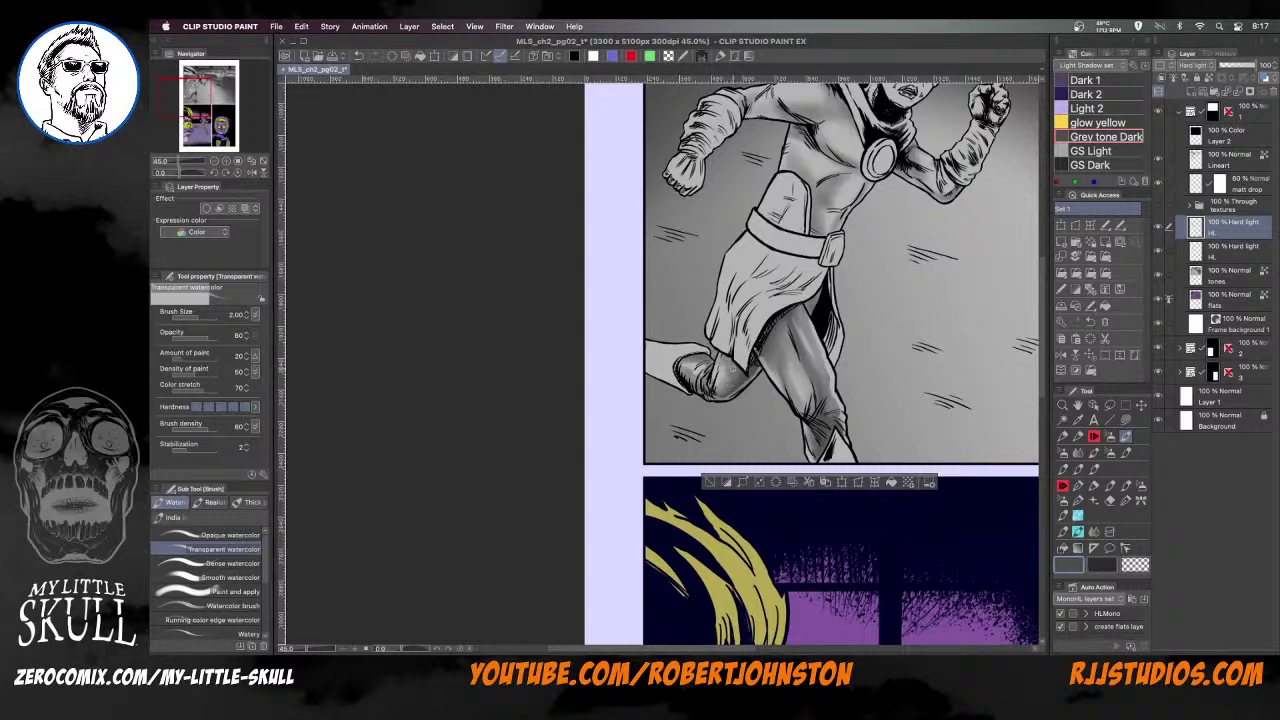
# Paint hard-edged shadows on the foreground runner's chest, abdomen and shoulder with the Inkster brush on the upper HL layer, using sizes 2.50 and 1.70
pyautogui.scroll(3, 755, 420)
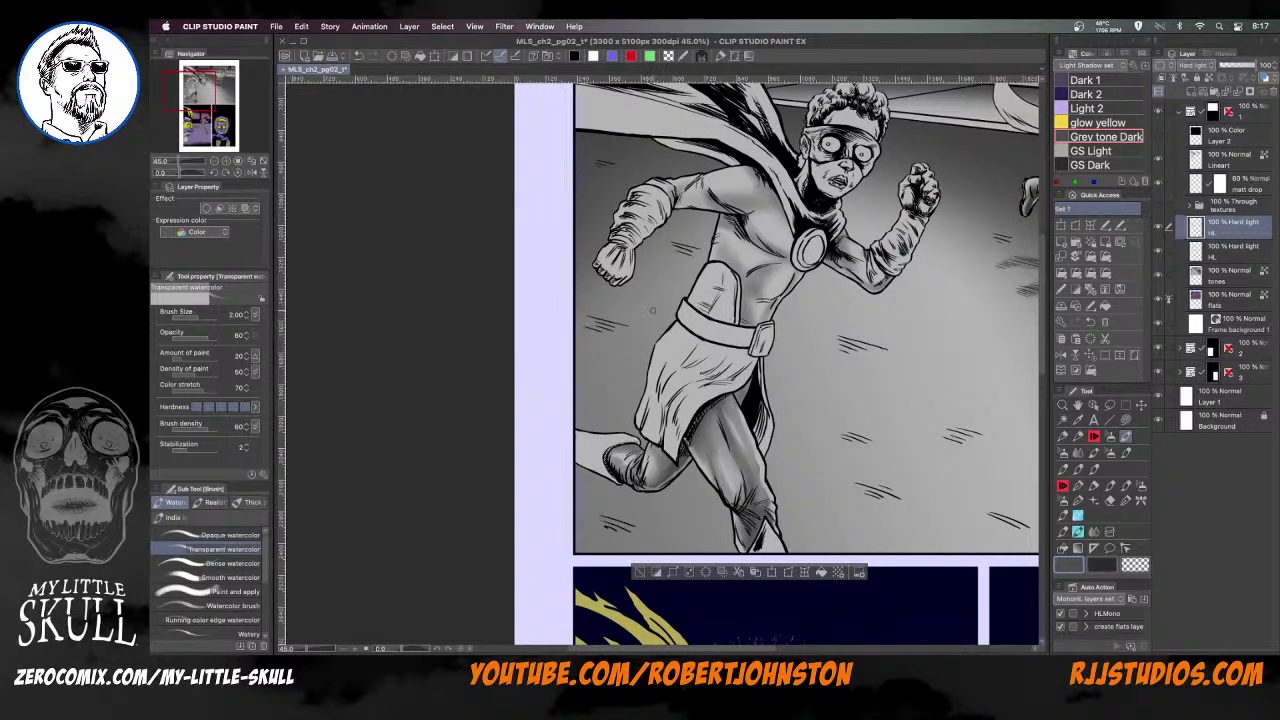
pyautogui.click(1094, 437)
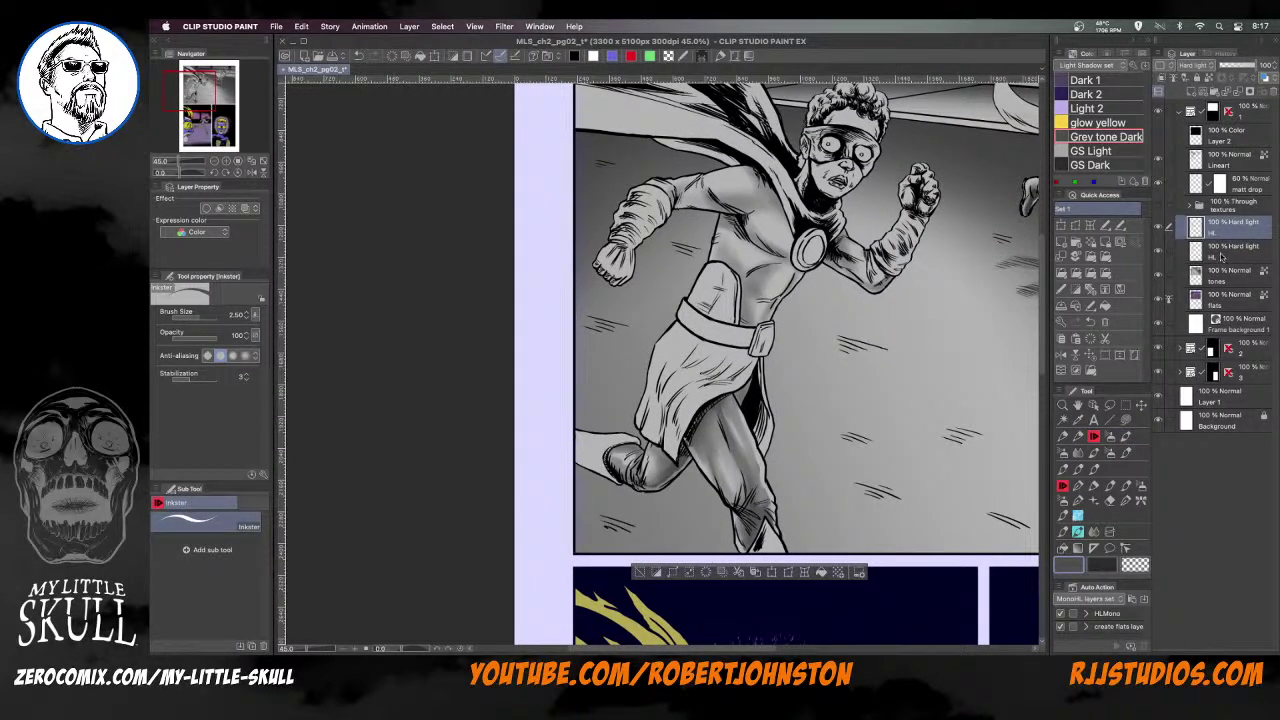
pyautogui.click(1220, 253)
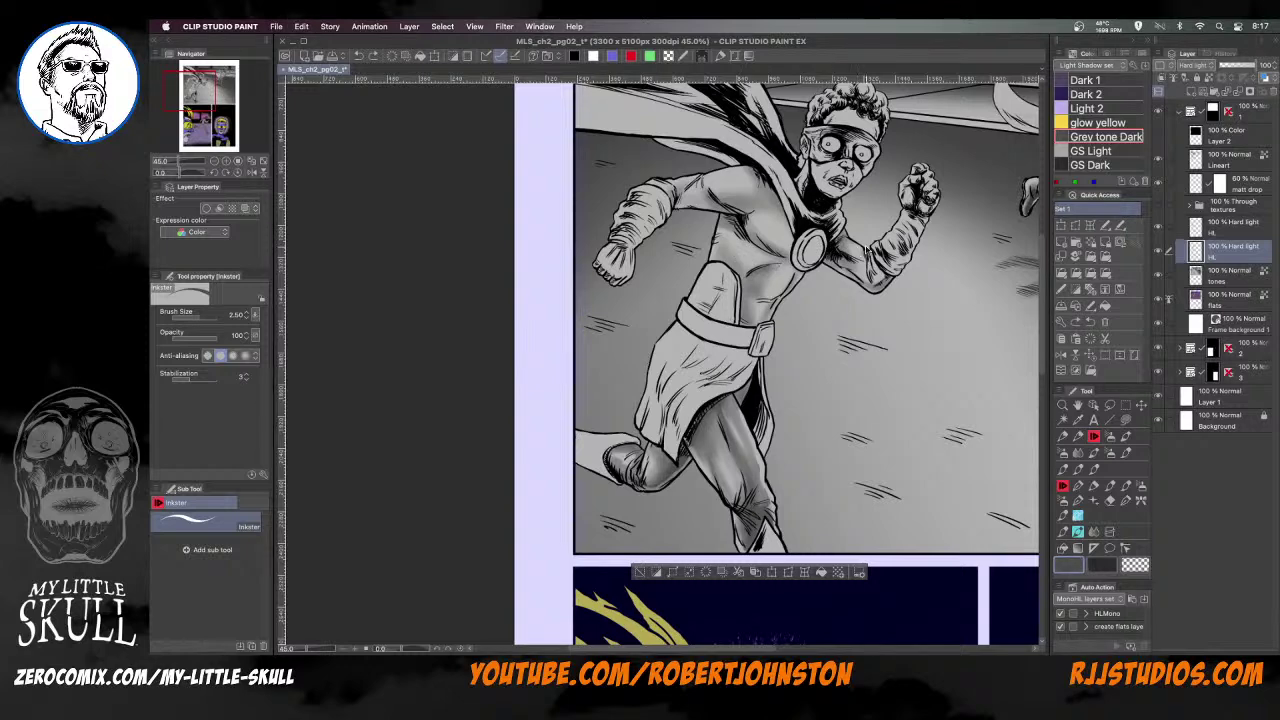
pyautogui.click(1231, 233)
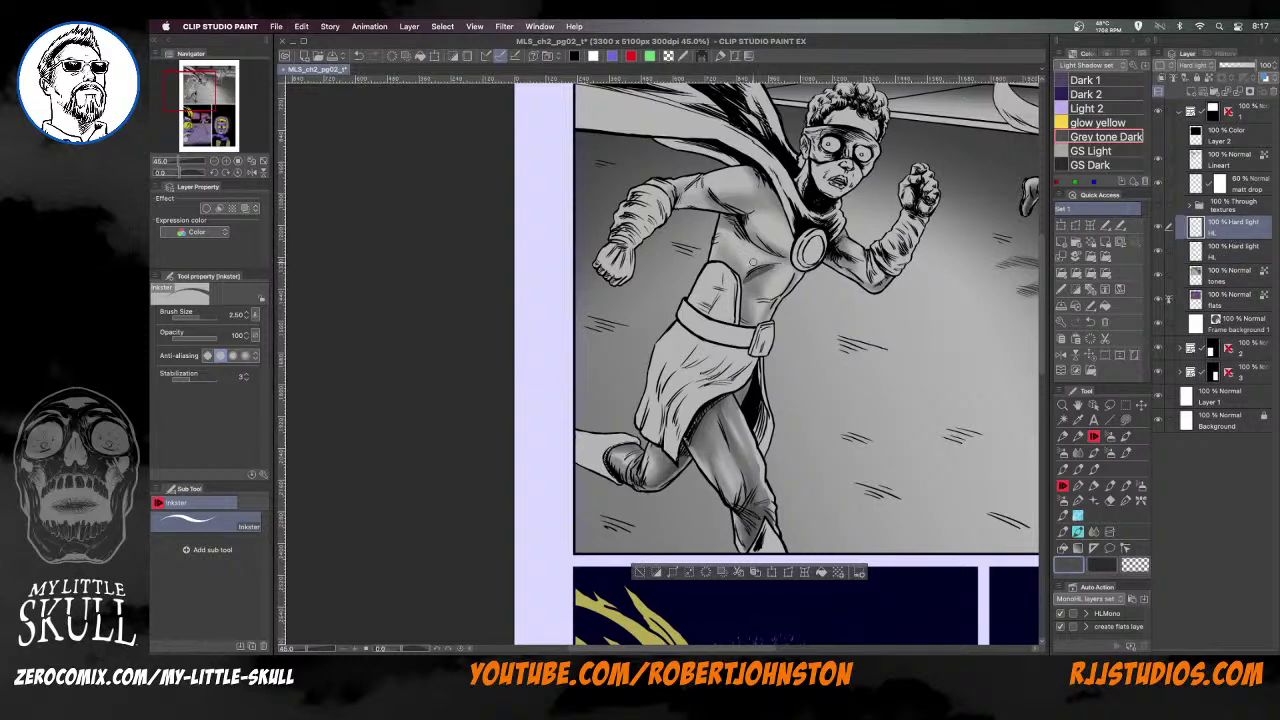
pyautogui.moveTo(756, 273); pyautogui.dragTo(741, 317)
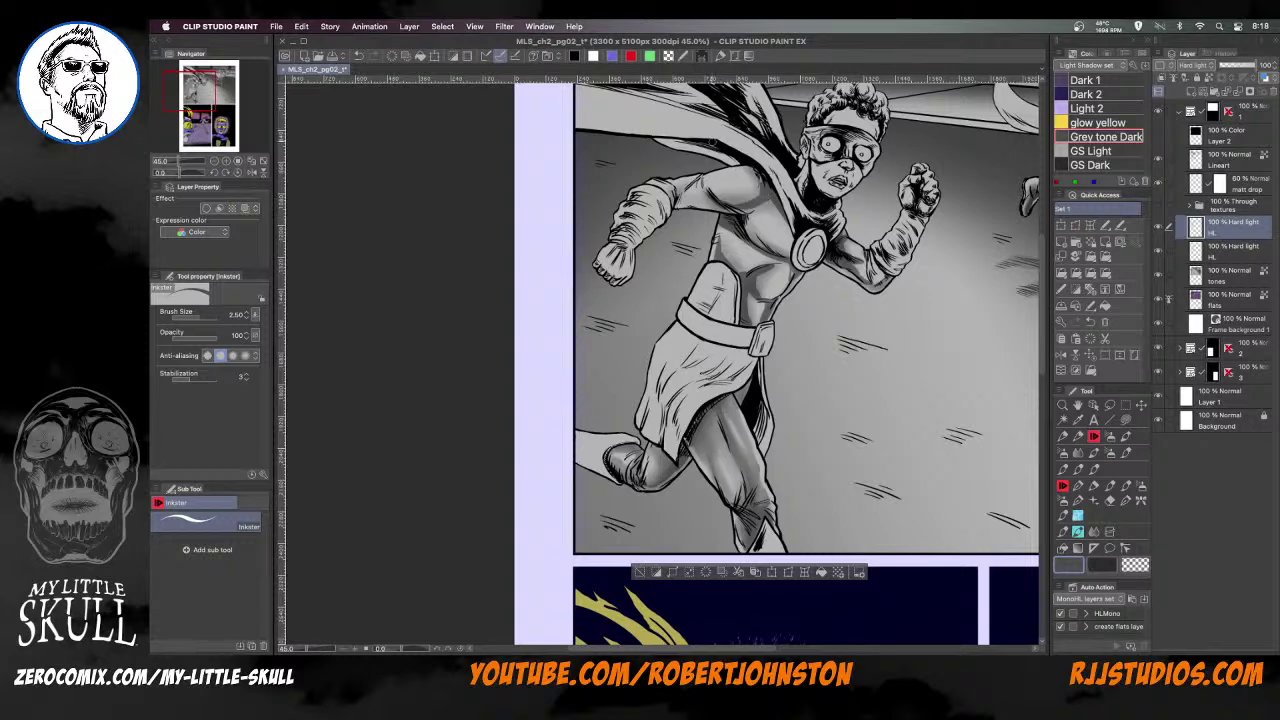
pyautogui.press('[')
pyautogui.press('[')
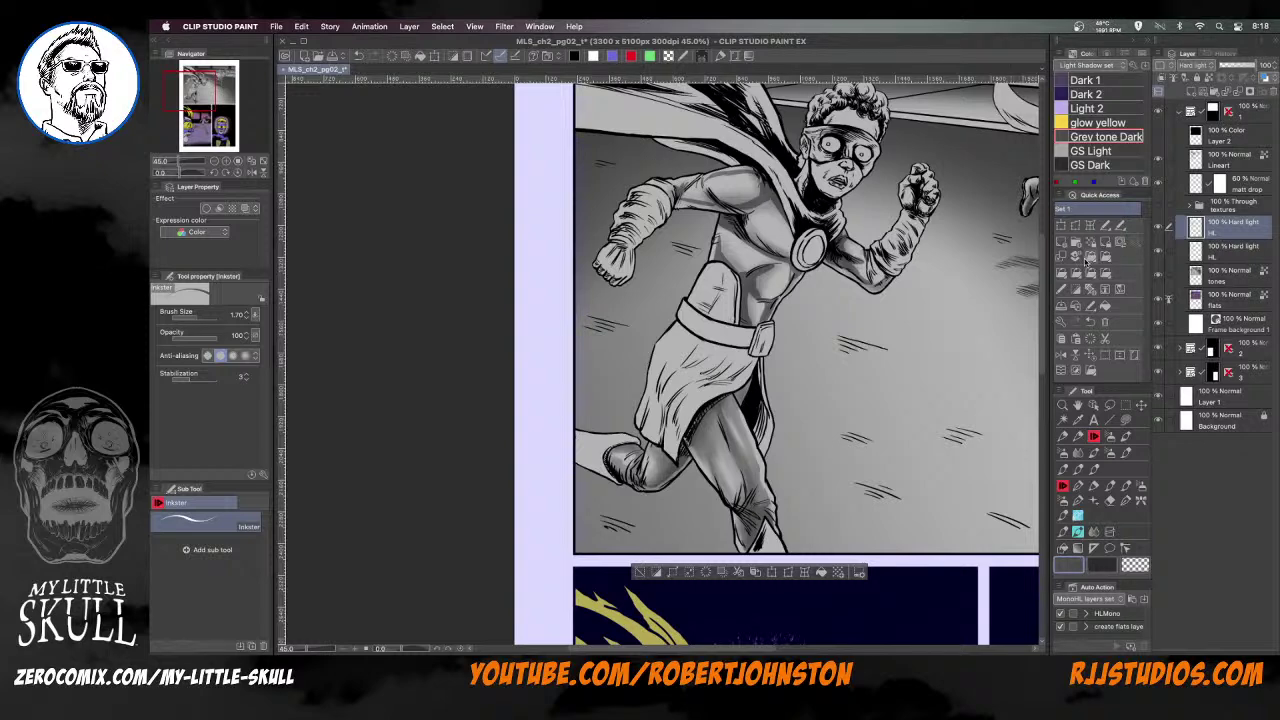
# Blend the hard-edged shadows on the foreground runner's torso with the Transparent watercolor brush, varying the size between 1.70 and 2.50
pyautogui.click(1126, 438)
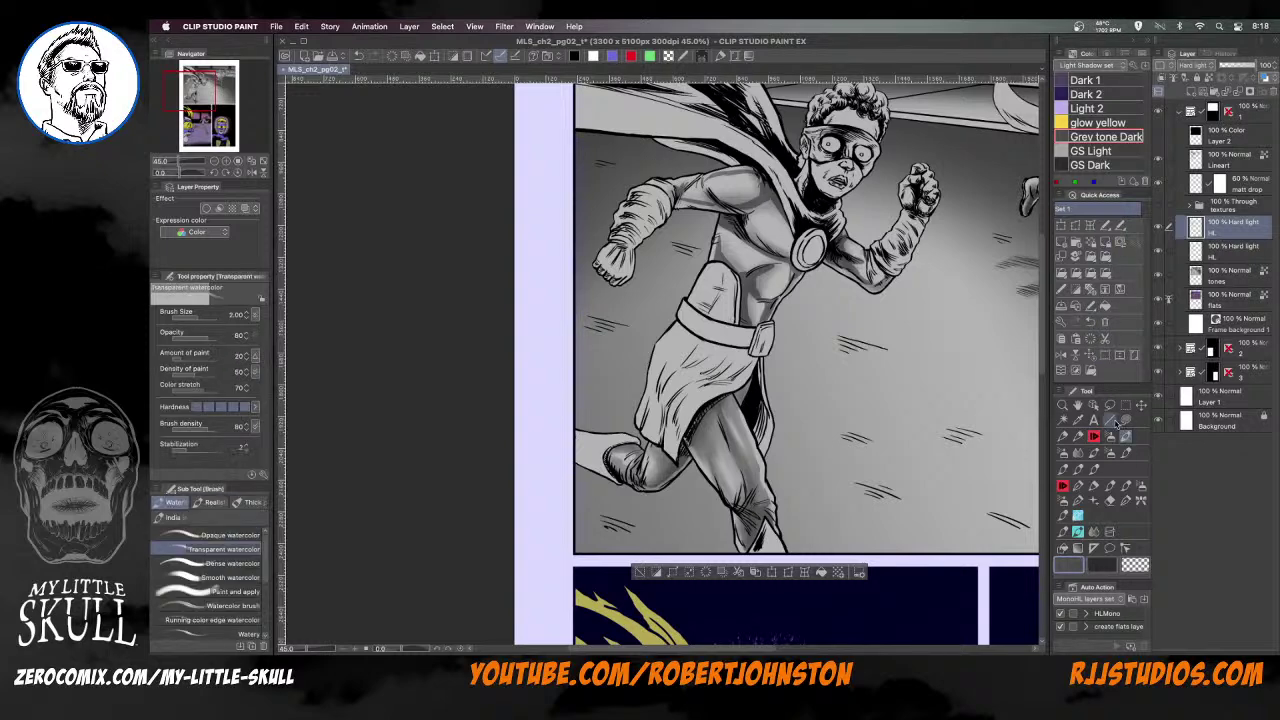
pyautogui.press(']')
pyautogui.press(']')
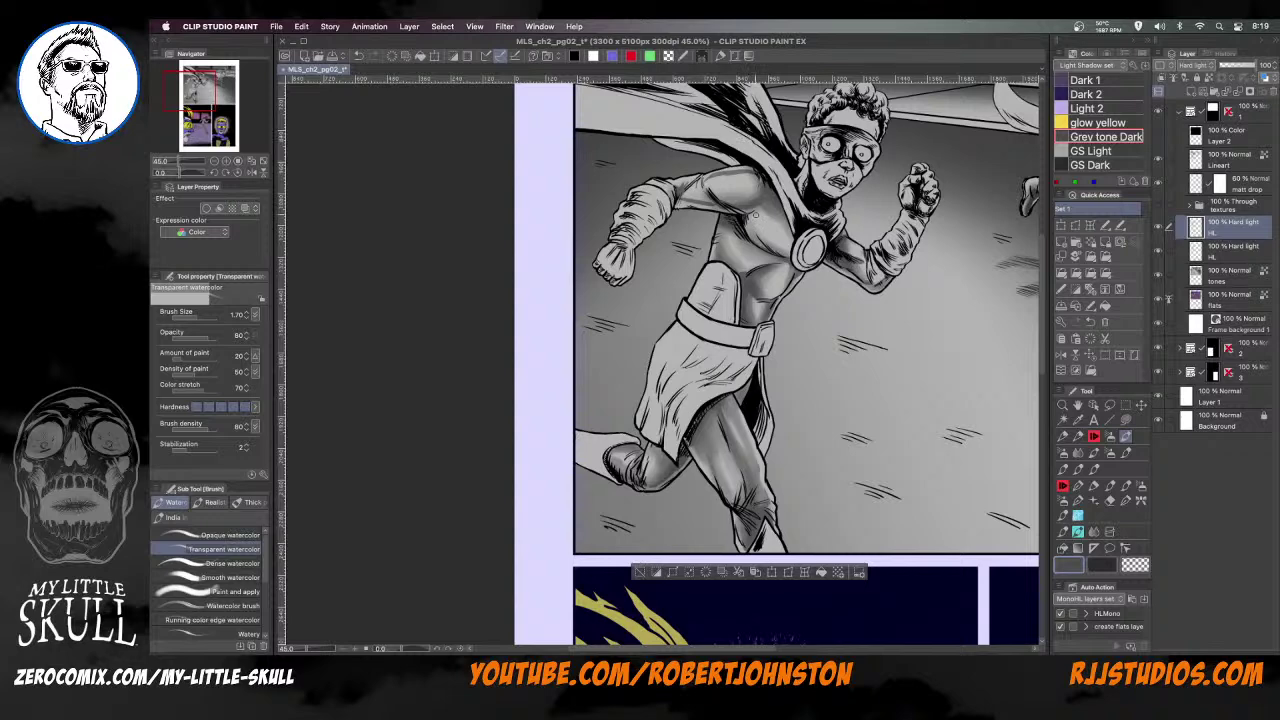
pyautogui.press(']')
pyautogui.press(']')
pyautogui.press(']')
pyautogui.press(']')
pyautogui.press(']')
pyautogui.press(']')
pyautogui.press('[')
pyautogui.press('[')
pyautogui.press('[')
pyautogui.press('[')
pyautogui.press('[')
pyautogui.press('[')
pyautogui.press(']')
pyautogui.press(']')
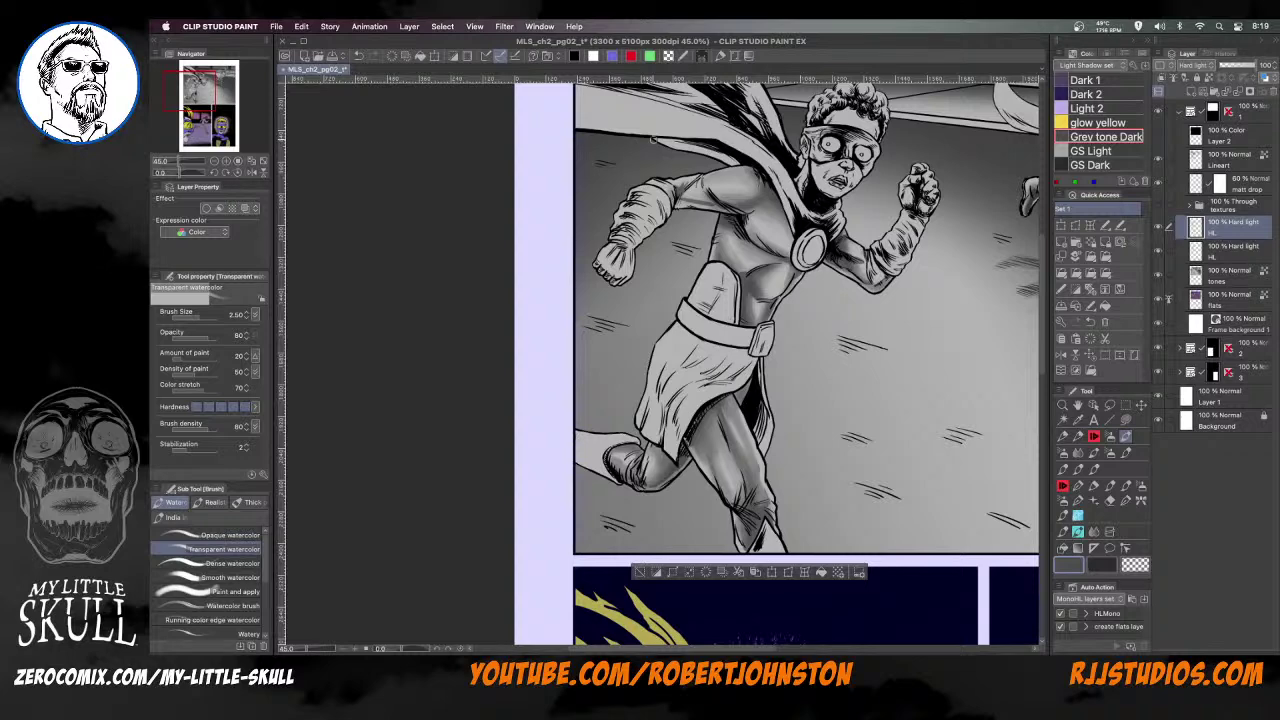
# Refine the blended shading on the foreground runner's upper body with the Transparent watercolor brush reduced to size 1.50
pyautogui.press('[')
pyautogui.press('[')
pyautogui.press('[')
pyautogui.press('[')
pyautogui.press(']')
pyautogui.press('[')
pyautogui.press(']')
pyautogui.press('[')
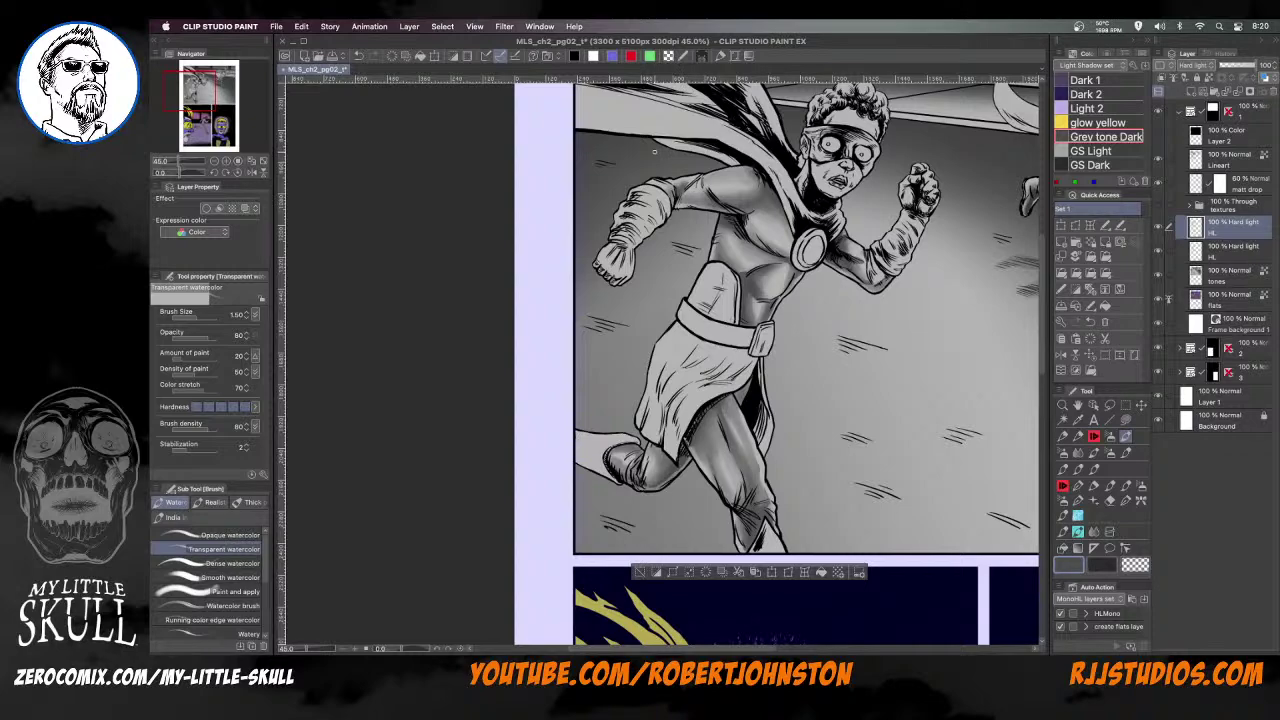
pyautogui.scroll(-3, 655, 152)
pyautogui.scroll(4, 680, 180)
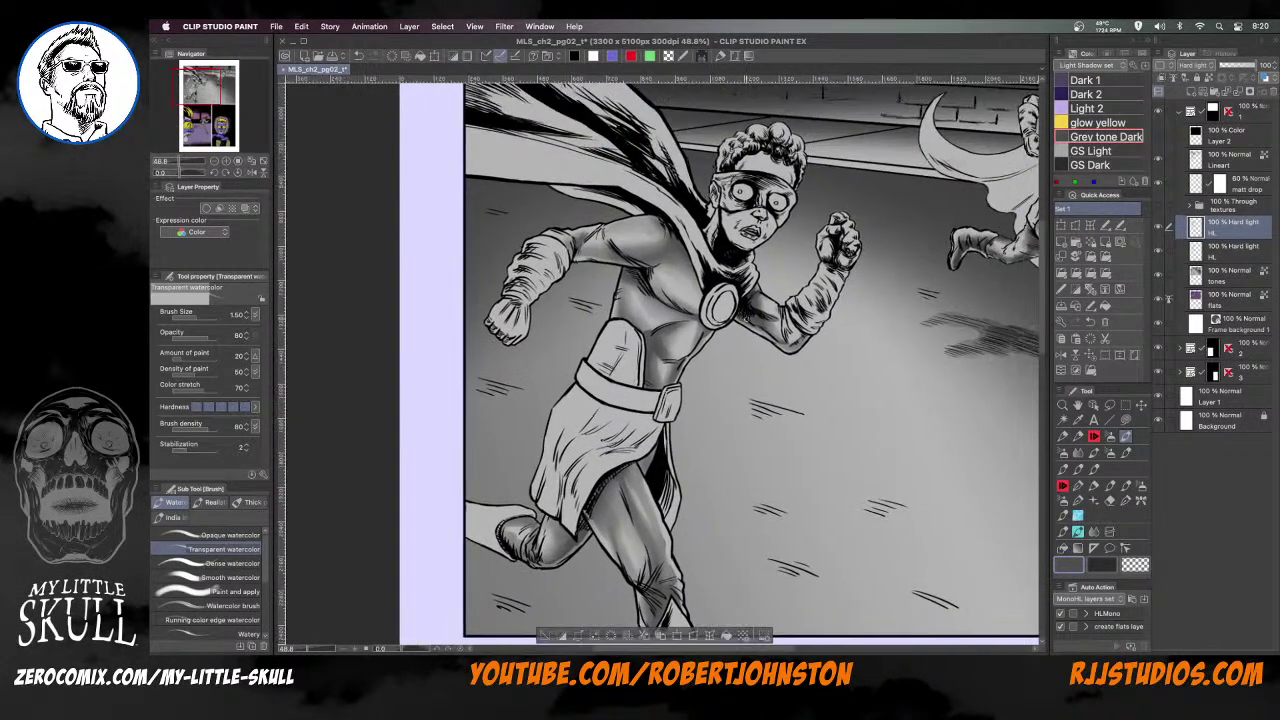
pyautogui.click(1236, 256)
pyautogui.click(1235, 229)
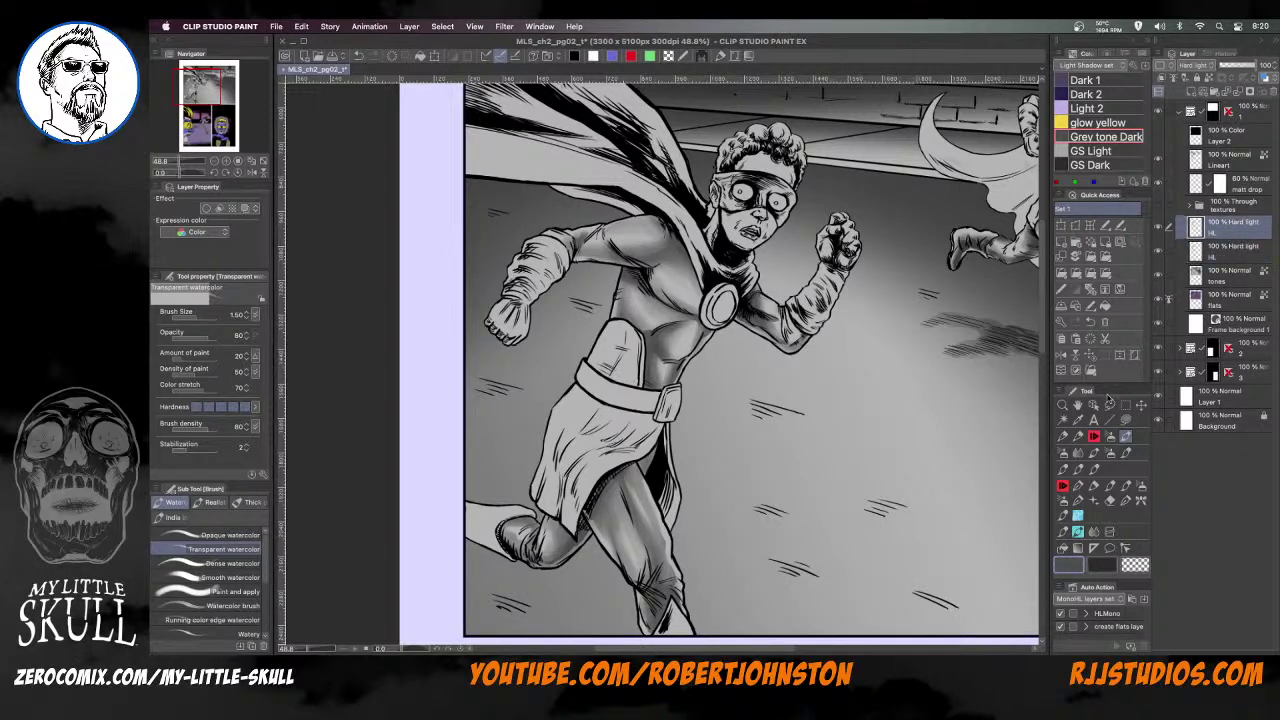
pyautogui.click(1094, 437)
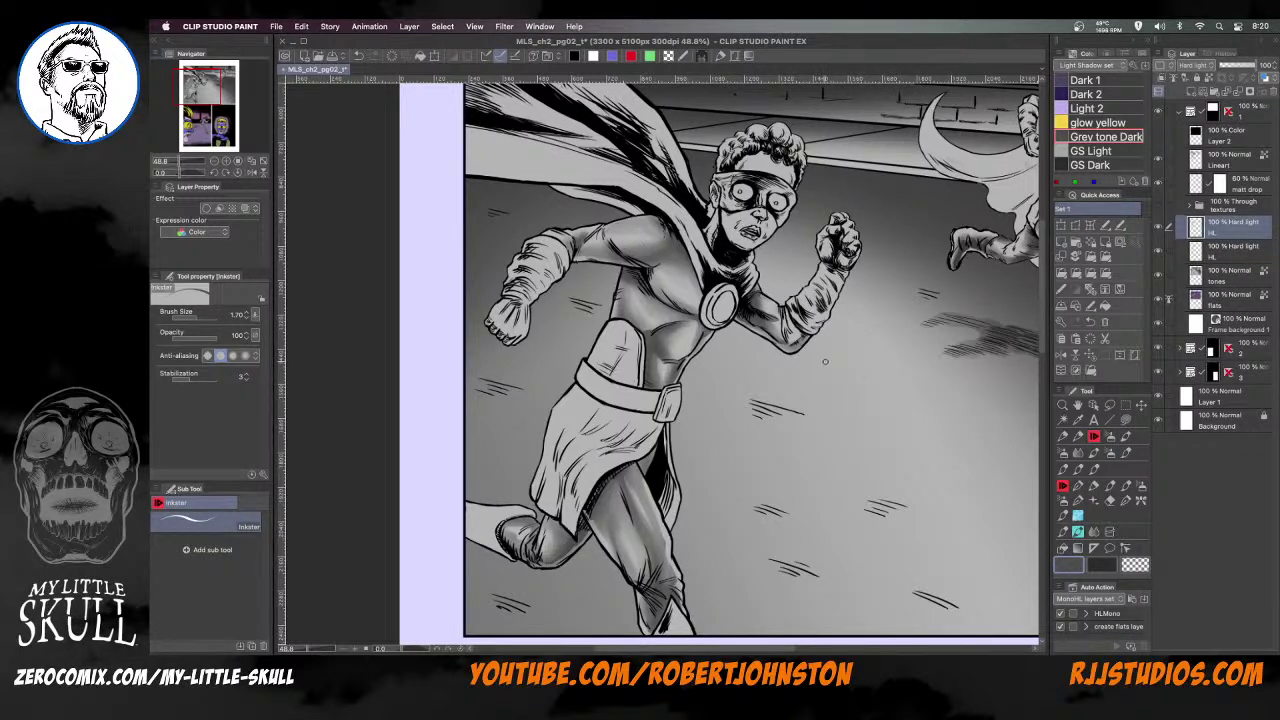
# Select the foreground runner's skirt and the side panel above the belt from the flats layer with Selection for referred layers
pyautogui.click(1234, 298)
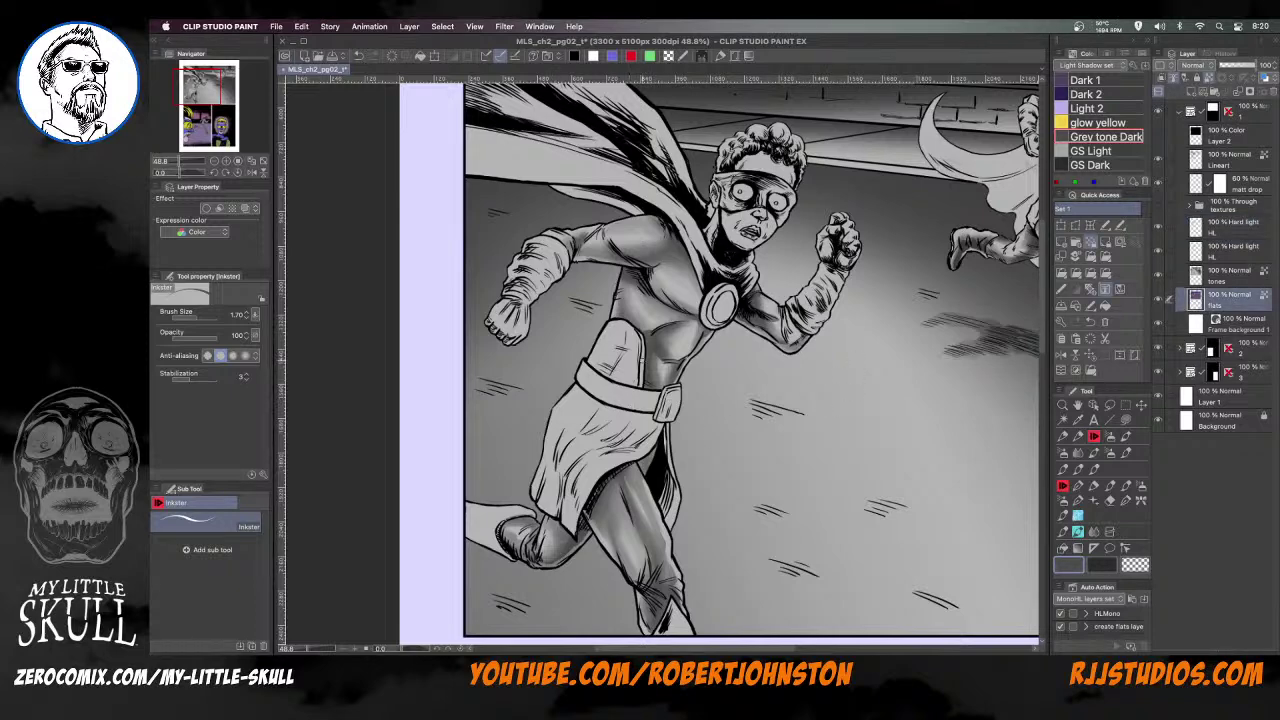
pyautogui.press('w')
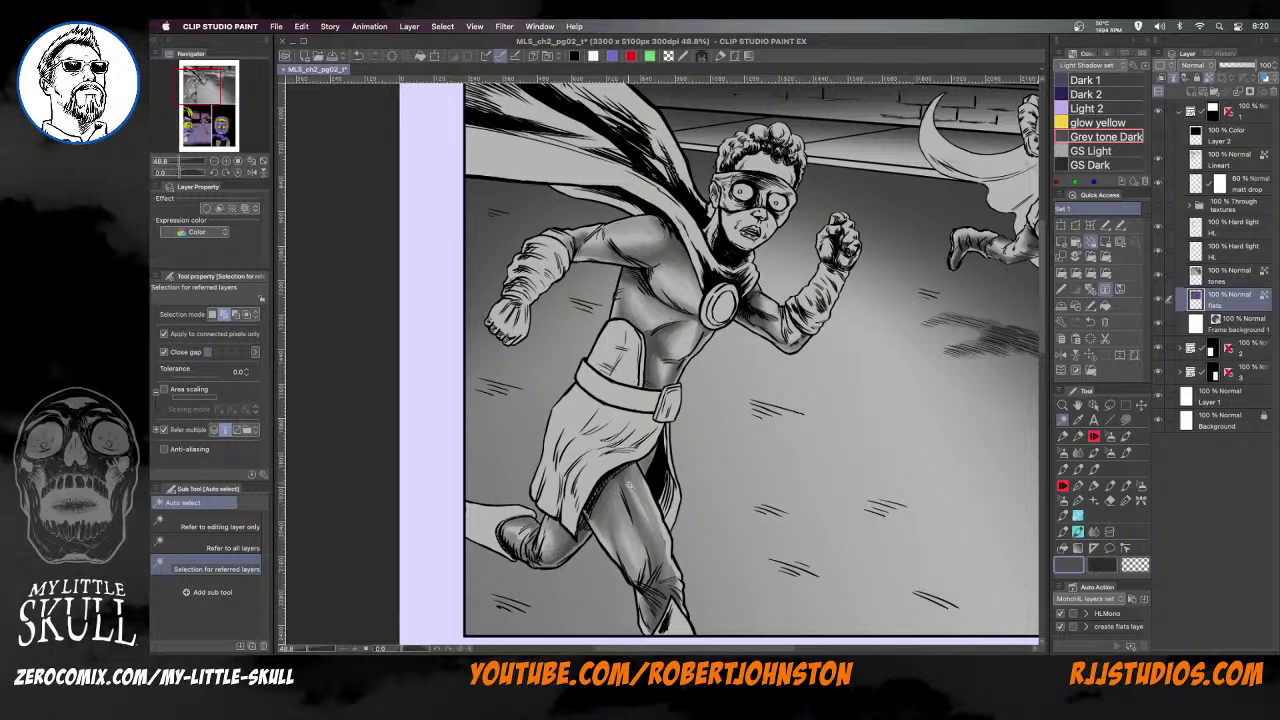
pyautogui.click(622, 470)
pyautogui.click(620, 392)
pyautogui.click(618, 352)
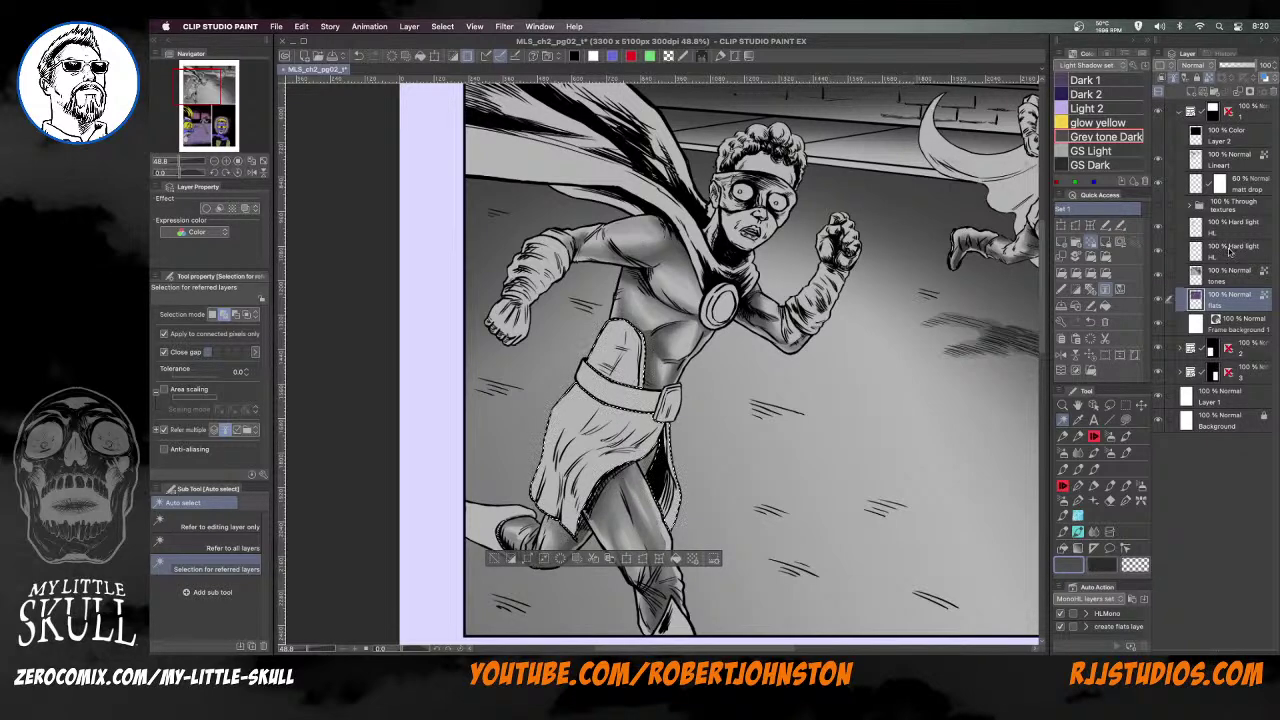
# Hide the selection border and paint soft shadow on the panel above the belt with the soft round brush at size 6.00 on the lower HL layer
pyautogui.click(1230, 252)
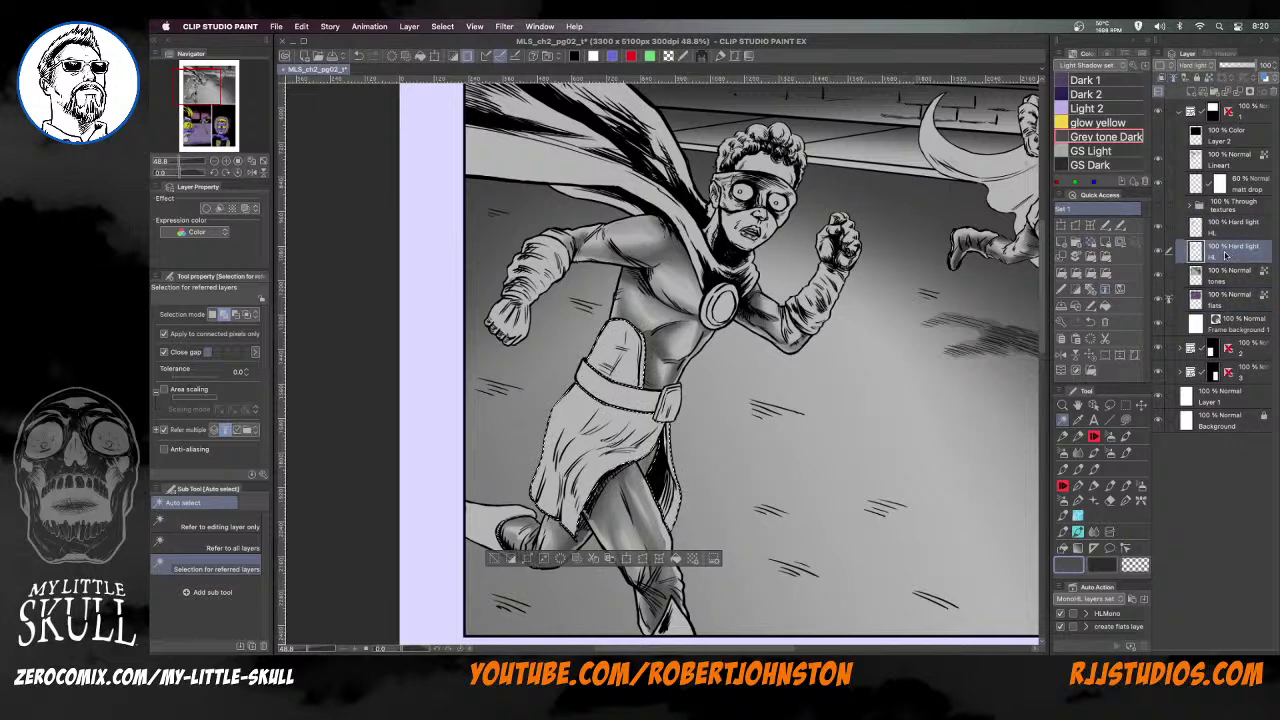
pyautogui.click(1108, 436)
pyautogui.press('super+d')
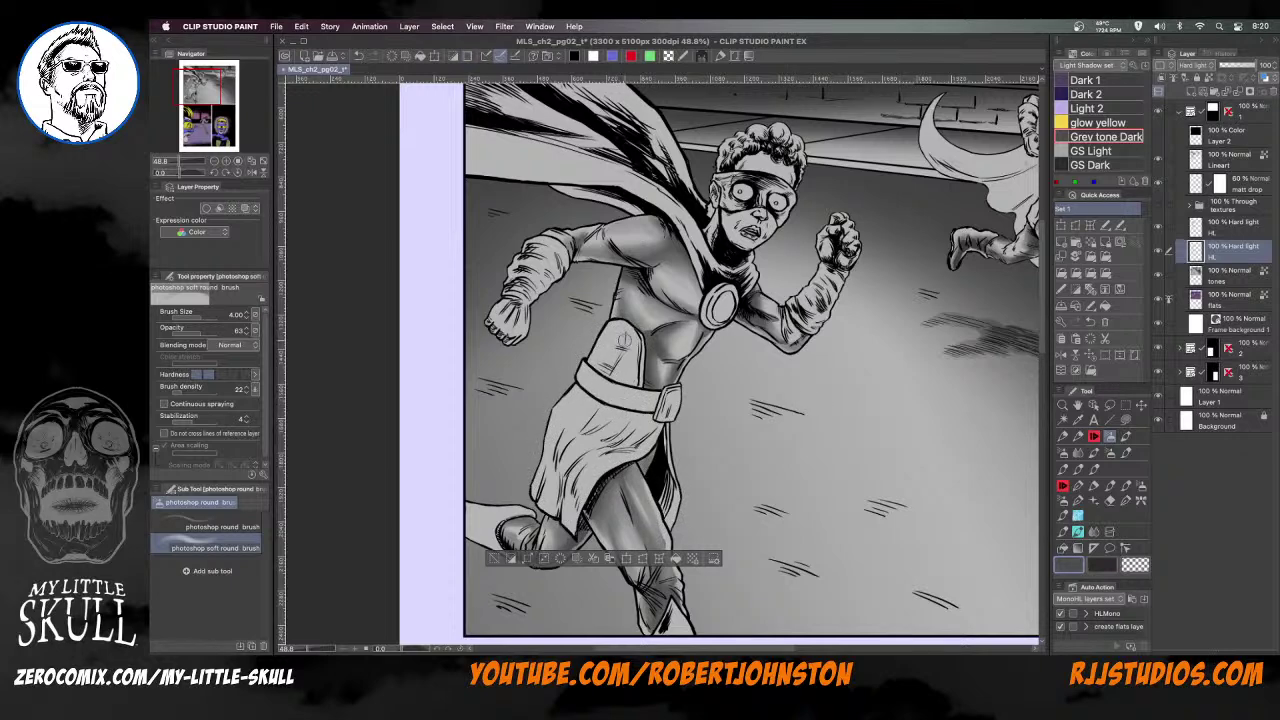
pyautogui.moveTo(640, 352); pyautogui.dragTo(626, 374)
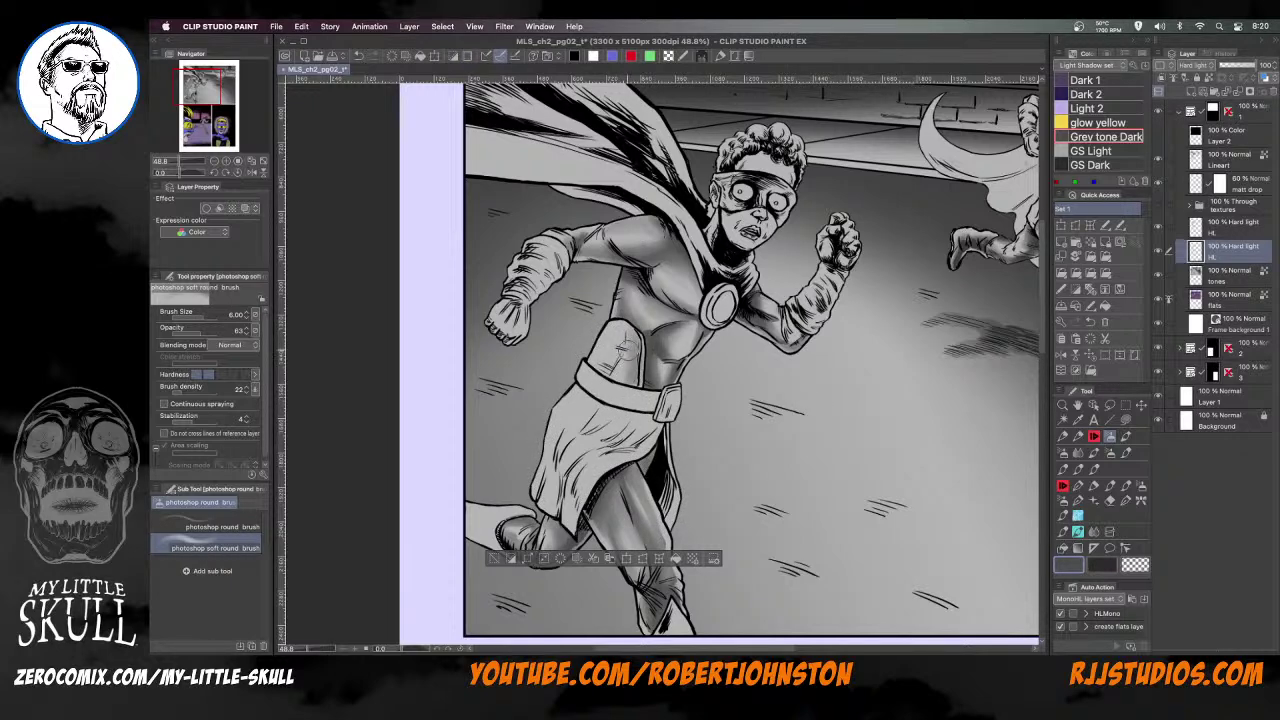
# Shade the skirt's back flap behind the front thigh with the soft round brush at size 2.00
pyautogui.press('[')
pyautogui.press('[')
pyautogui.press('[')
pyautogui.press('[')
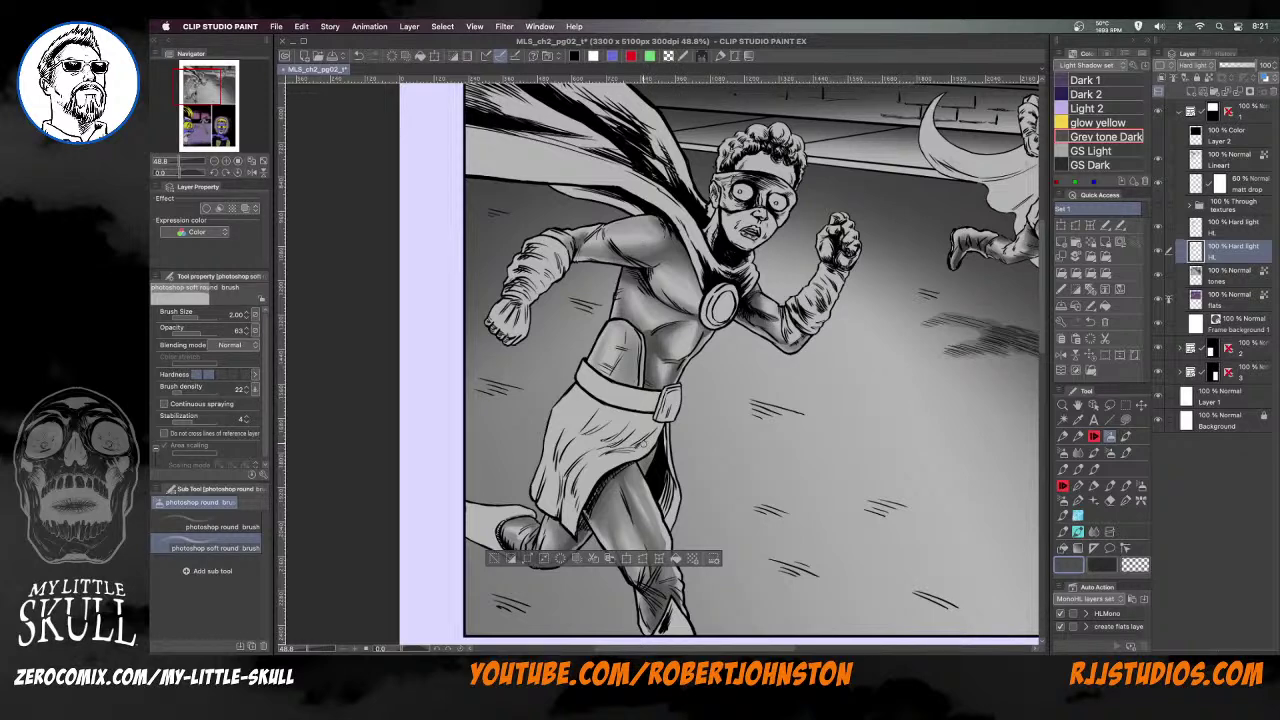
pyautogui.moveTo(663, 462); pyautogui.dragTo(666, 520)
# Paint a broad soft shadow across the skirt from below the belt buckle to its lower hem, enlarging the soft round brush past 7.00
pyautogui.press(']')
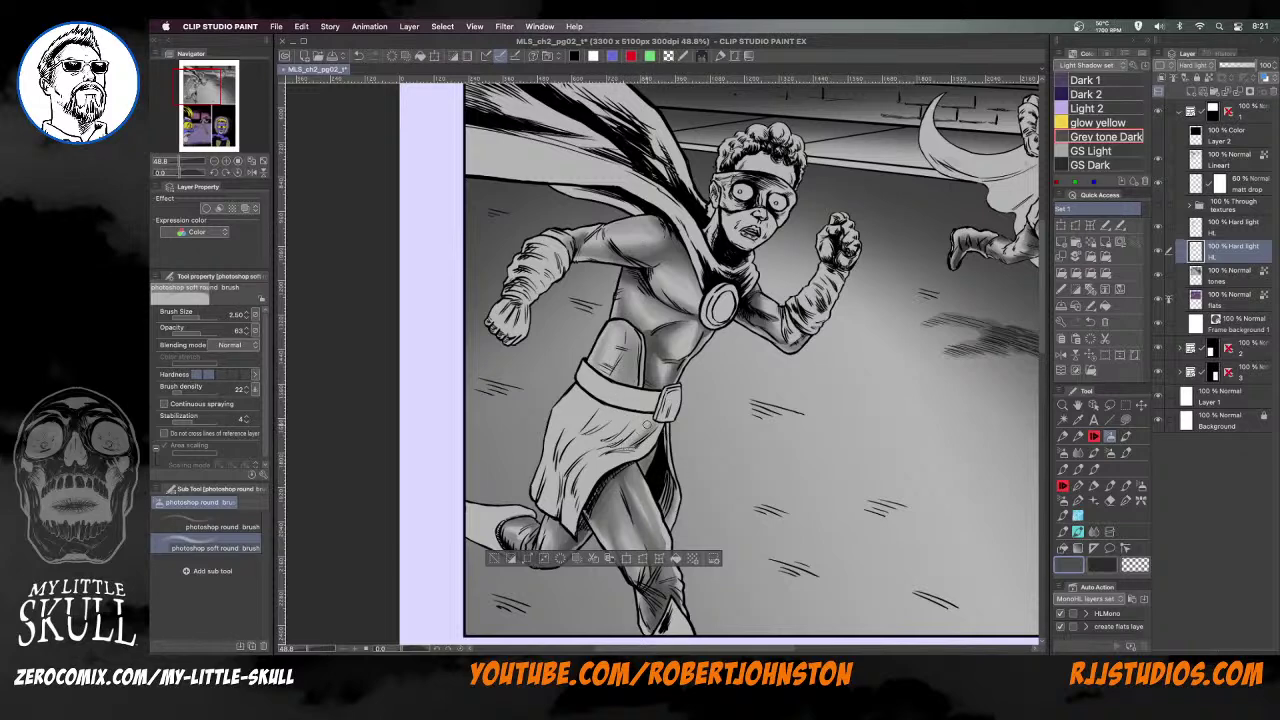
pyautogui.press('[')
pyautogui.press(']')
pyautogui.press(']')
pyautogui.press(']')
pyautogui.press(']')
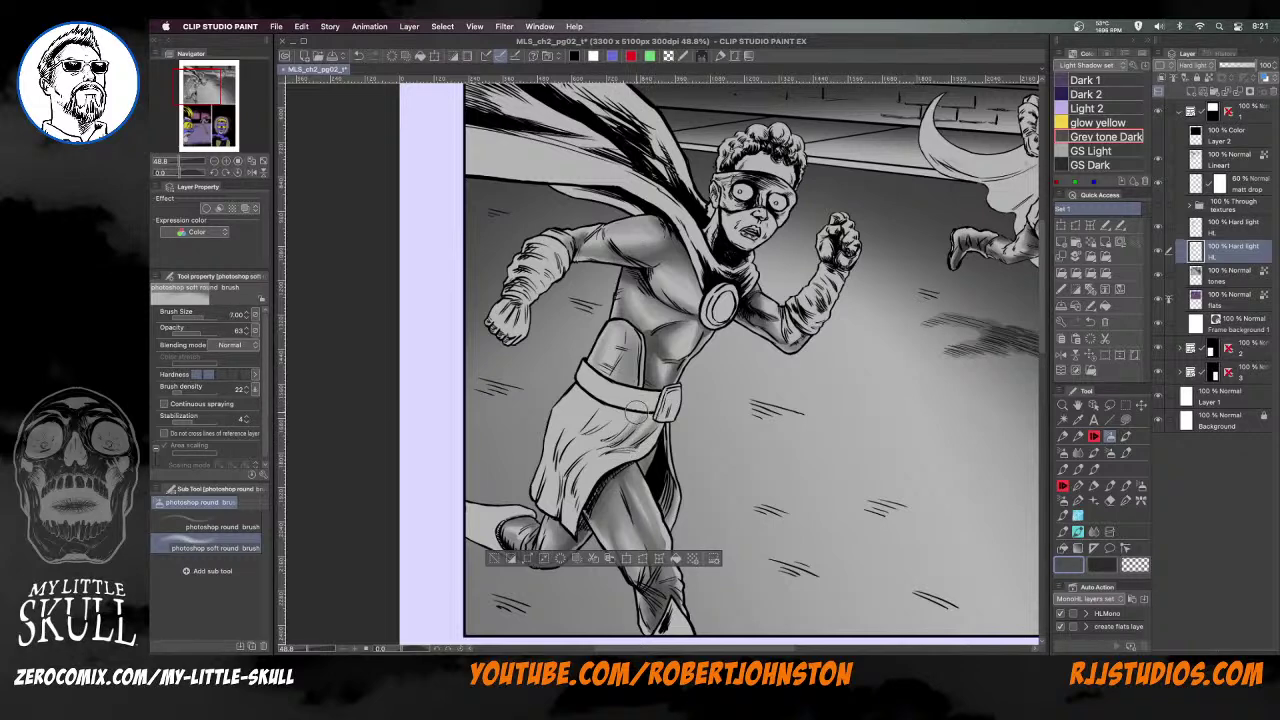
pyautogui.press(']')
pyautogui.moveTo(651, 419)
pyautogui.mouseDown()
pyautogui.moveTo(607, 405)
pyautogui.moveTo(641, 412)
pyautogui.moveTo(619, 417)
pyautogui.moveTo(627, 425)
pyautogui.moveTo(634, 402)
pyautogui.moveTo(558, 365)
pyautogui.moveTo(581, 422)
pyautogui.moveTo(595, 405)
pyautogui.moveTo(579, 415)
pyautogui.moveTo(584, 429)
pyautogui.moveTo(609, 420)
pyautogui.moveTo(581, 439)
pyautogui.moveTo(618, 426)
pyautogui.moveTo(581, 492)
pyautogui.moveTo(608, 453)
pyautogui.moveTo(587, 459)
pyautogui.moveTo(607, 433)
pyautogui.moveTo(578, 405)
pyautogui.moveTo(549, 531)
pyautogui.moveTo(551, 500)
pyautogui.mouseUp()
# Deepen the soft shadow on the skirt's back flap with the soft round brush at size 4.00
pyautogui.press('[')
pyautogui.press('[')
pyautogui.press('[')
pyautogui.press(']')
pyautogui.press('[')
pyautogui.moveTo(668, 499)
pyautogui.mouseDown()
pyautogui.moveTo(667, 487)
pyautogui.moveTo(664, 502)
pyautogui.mouseUp()
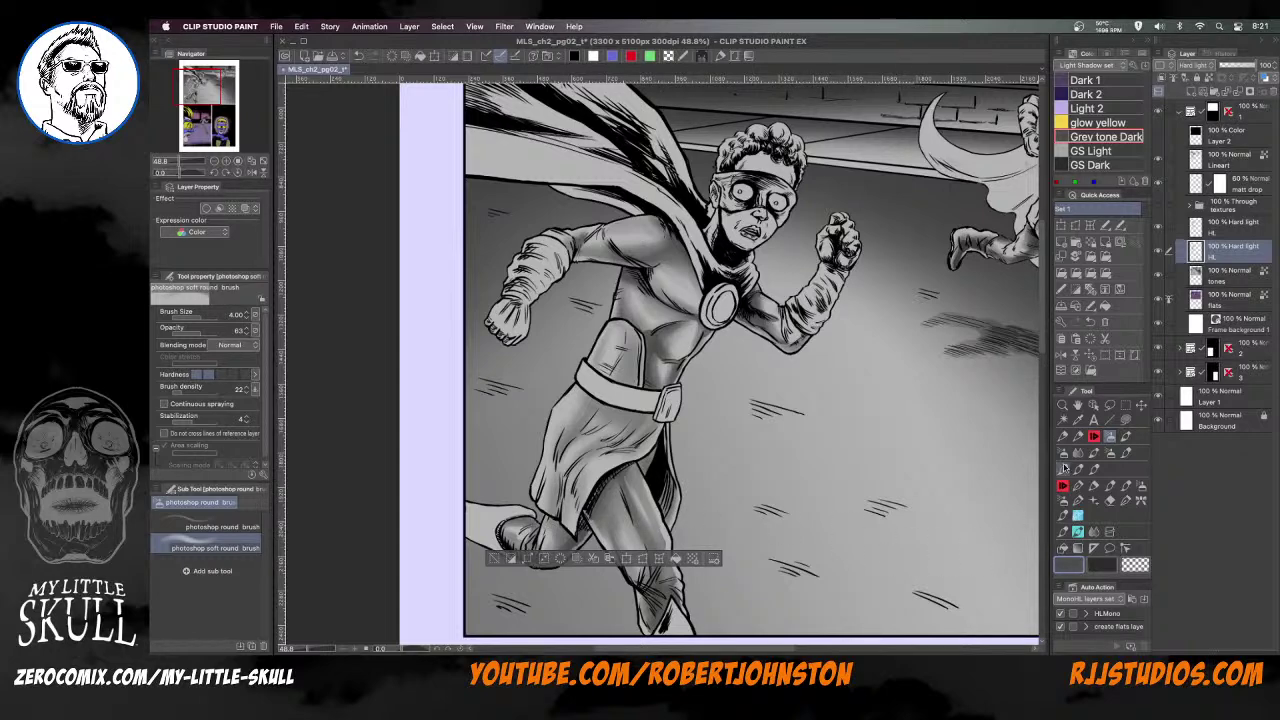
# Add hard-edged shadows to the panel above the belt with the Inkster brush at about size 1.70 on the upper HL layer
pyautogui.click(1094, 442)
pyautogui.hotkey('alt', ']')
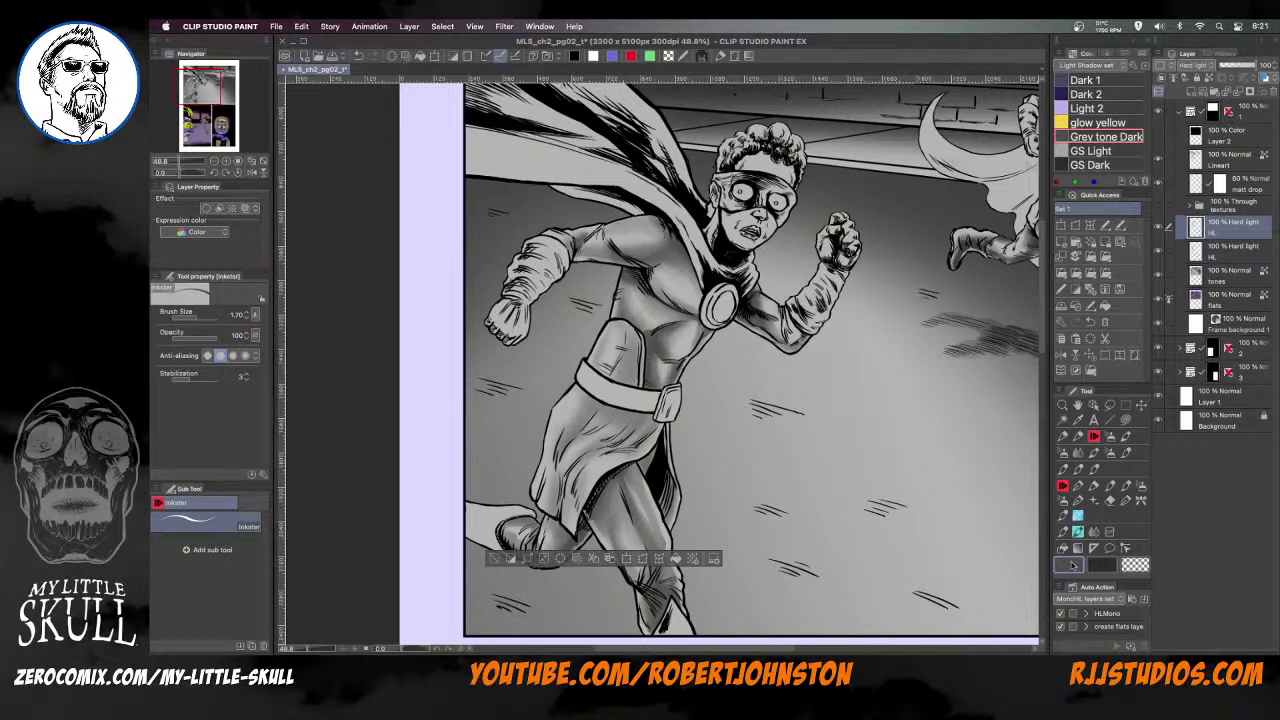
pyautogui.press(']')
pyautogui.press('[')
pyautogui.press('[')
pyautogui.press(']')
# Blend the hard-edged shadows on the panel above the belt with the Transparent watercolor brush, starting at size 1.70
pyautogui.click(1124, 436)
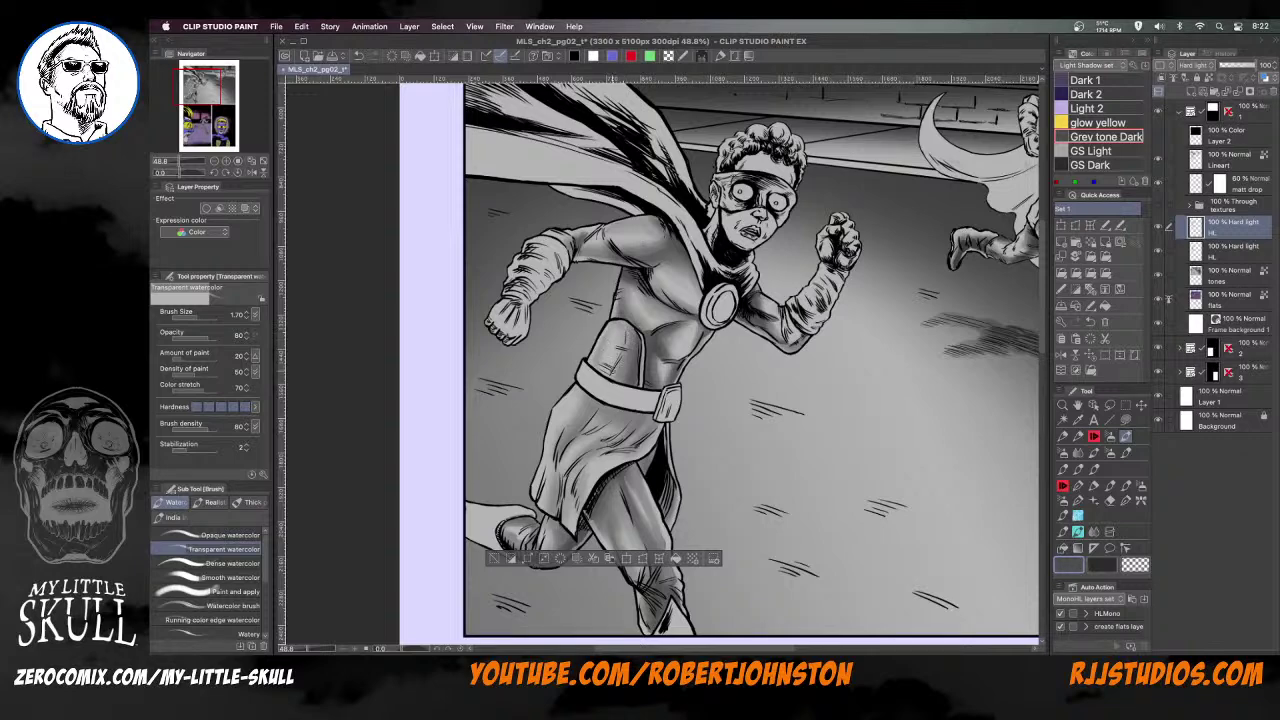
pyautogui.press(']')
pyautogui.press(']')
pyautogui.press(']')
# Paint hard-edged shadows along the skirt folds with the Inkster brush at sizes 2.00 to 3.00, and switch to the Transparent watercolor brush
pyautogui.click(1094, 436)
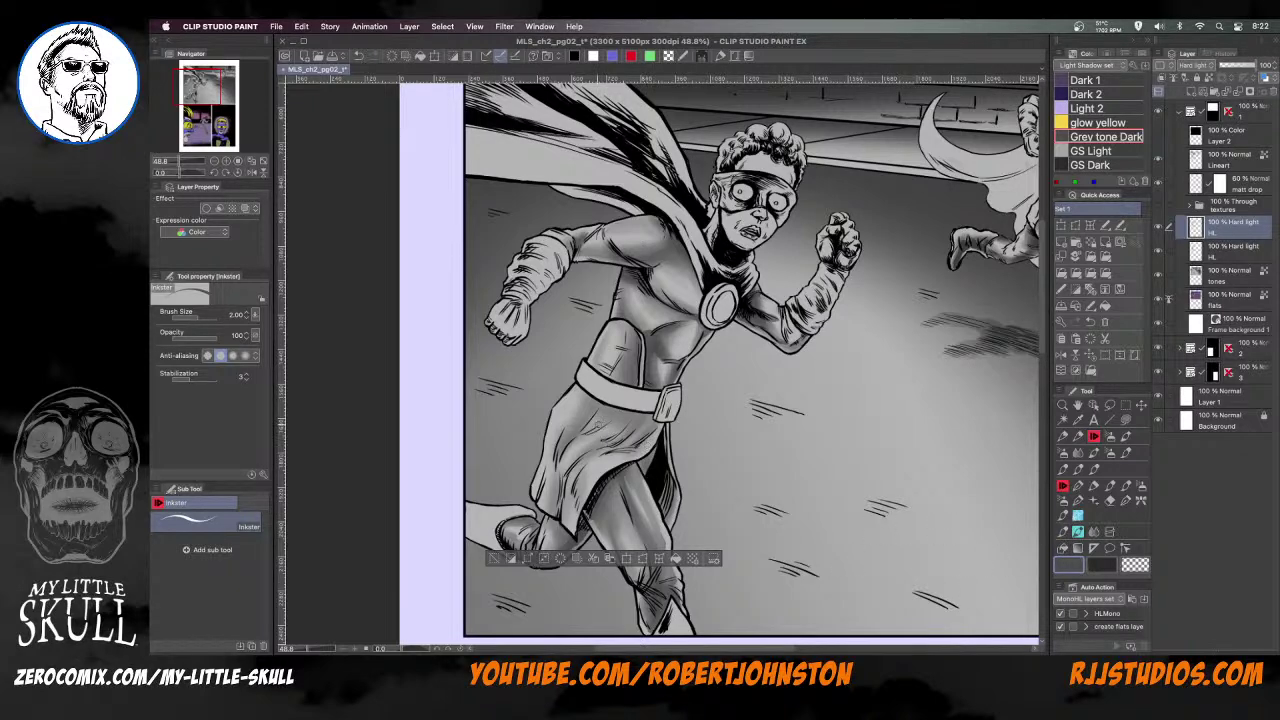
pyautogui.press(']')
pyautogui.press(']')
pyautogui.press('[')
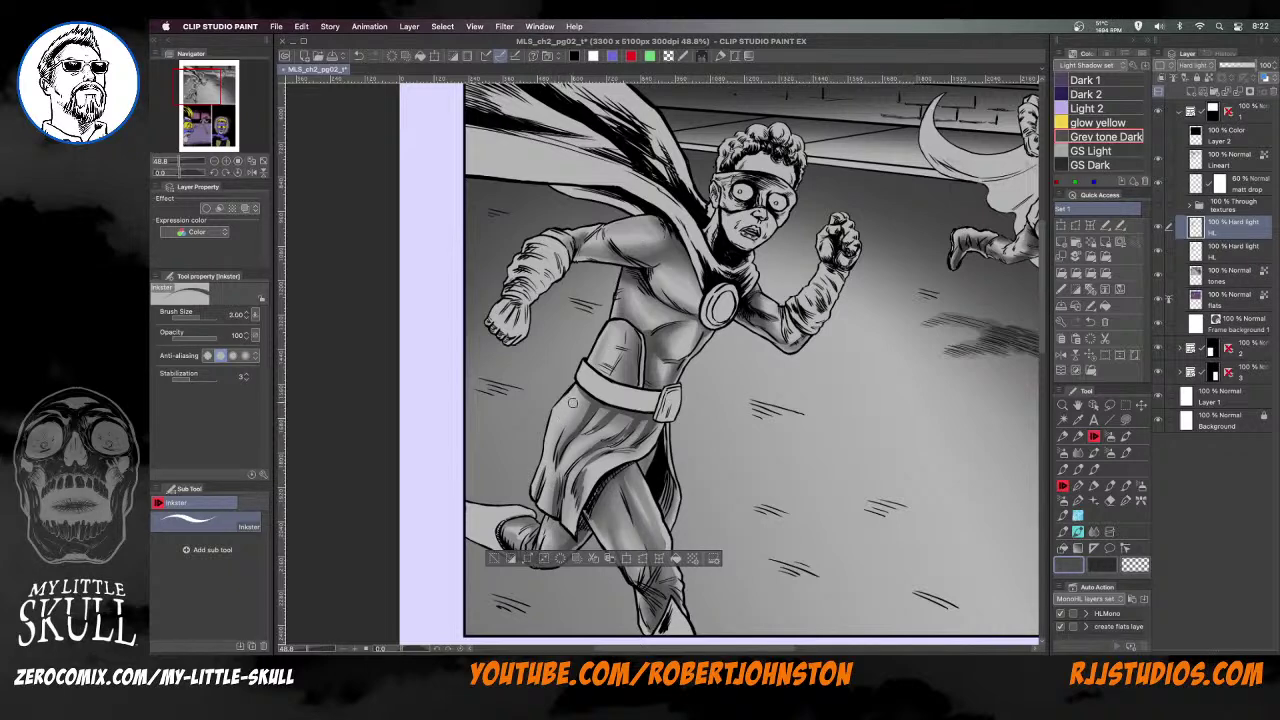
pyautogui.press('[')
pyautogui.click(1125, 437)
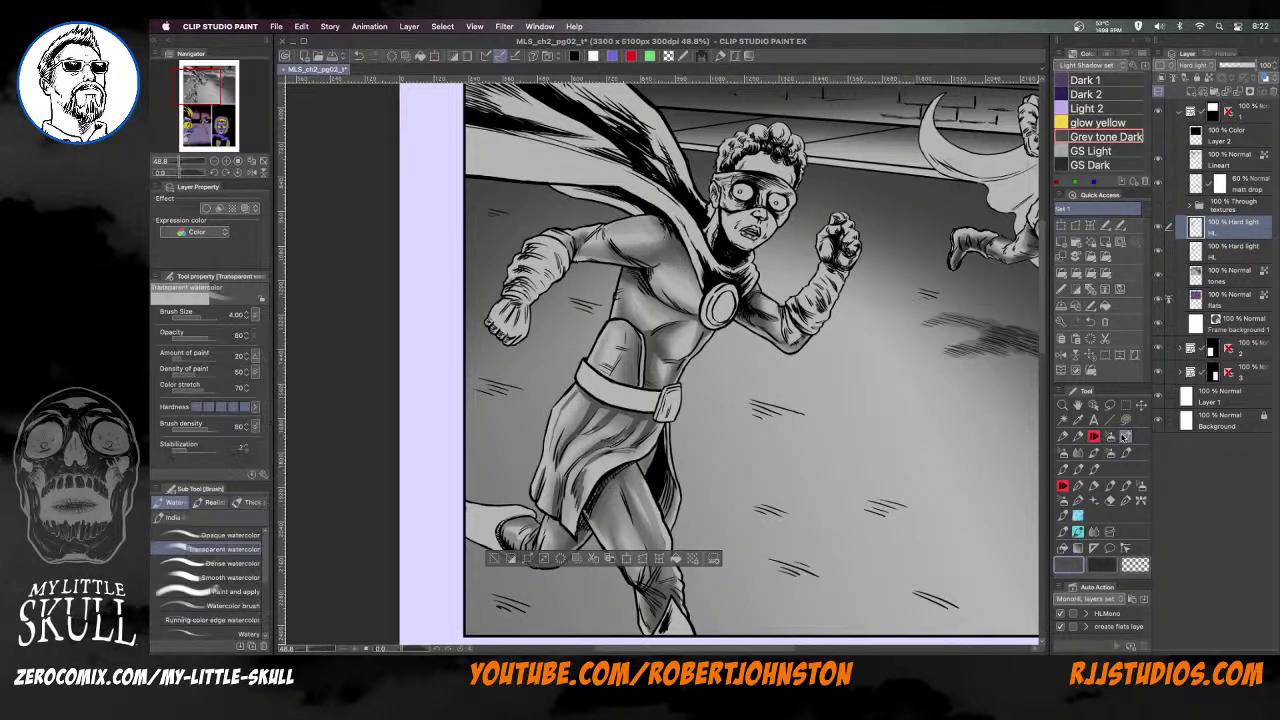
# Blend the hard-edged shadows along the skirt folds with the Transparent watercolor brush at sizes 1.70 to 2.50
pyautogui.moveTo(533, 427)
pyautogui.mouseDown()
pyautogui.moveTo(588, 397)
pyautogui.moveTo(627, 420)
pyautogui.mouseUp()
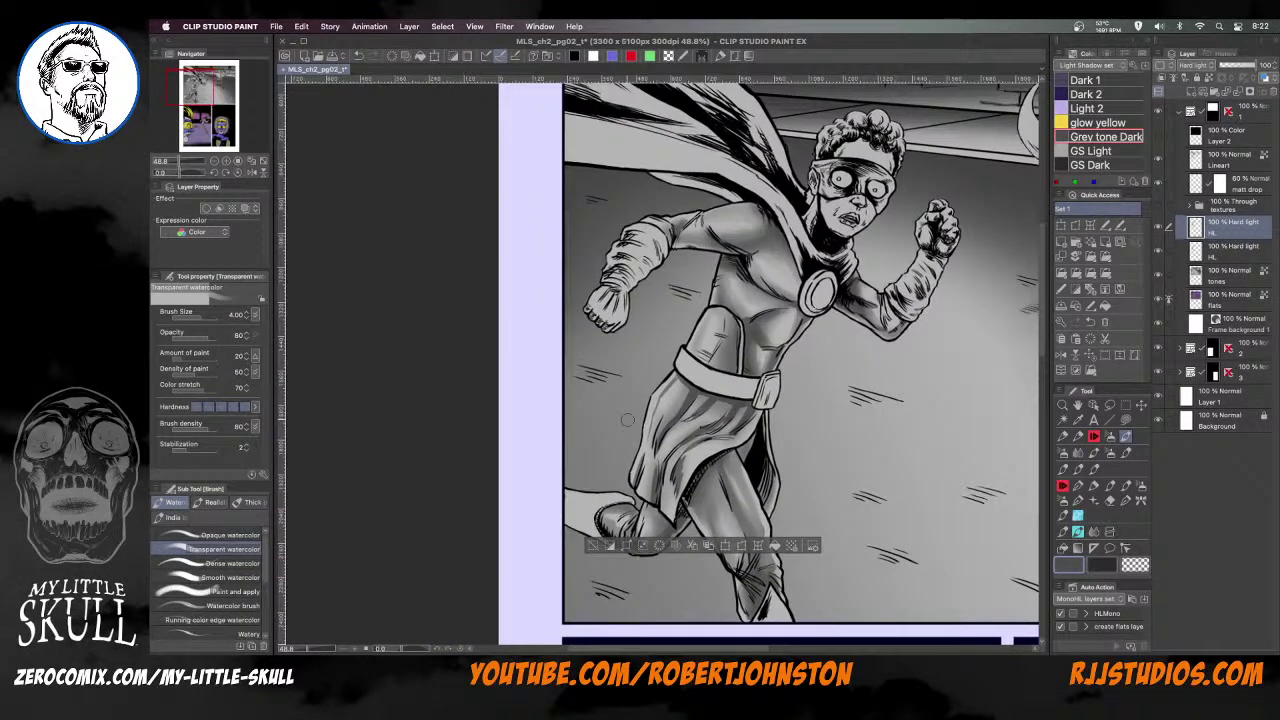
pyautogui.press('[')
pyautogui.press('[')
pyautogui.press('[')
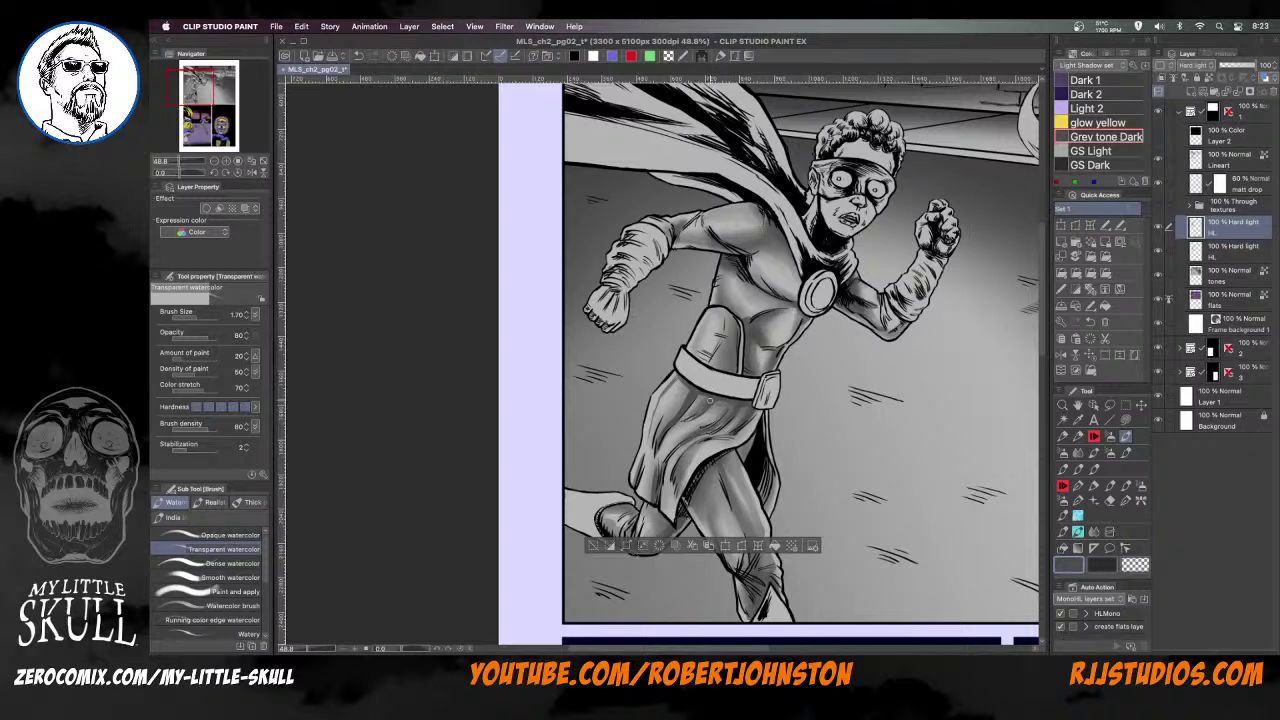
pyautogui.press(']')
pyautogui.press('[')
pyautogui.press('[')
pyautogui.moveTo(683, 384); pyautogui.dragTo(683, 394)
pyautogui.moveTo(663, 467); pyautogui.dragTo(661, 503)
pyautogui.moveTo(668, 446); pyautogui.dragTo(659, 475)
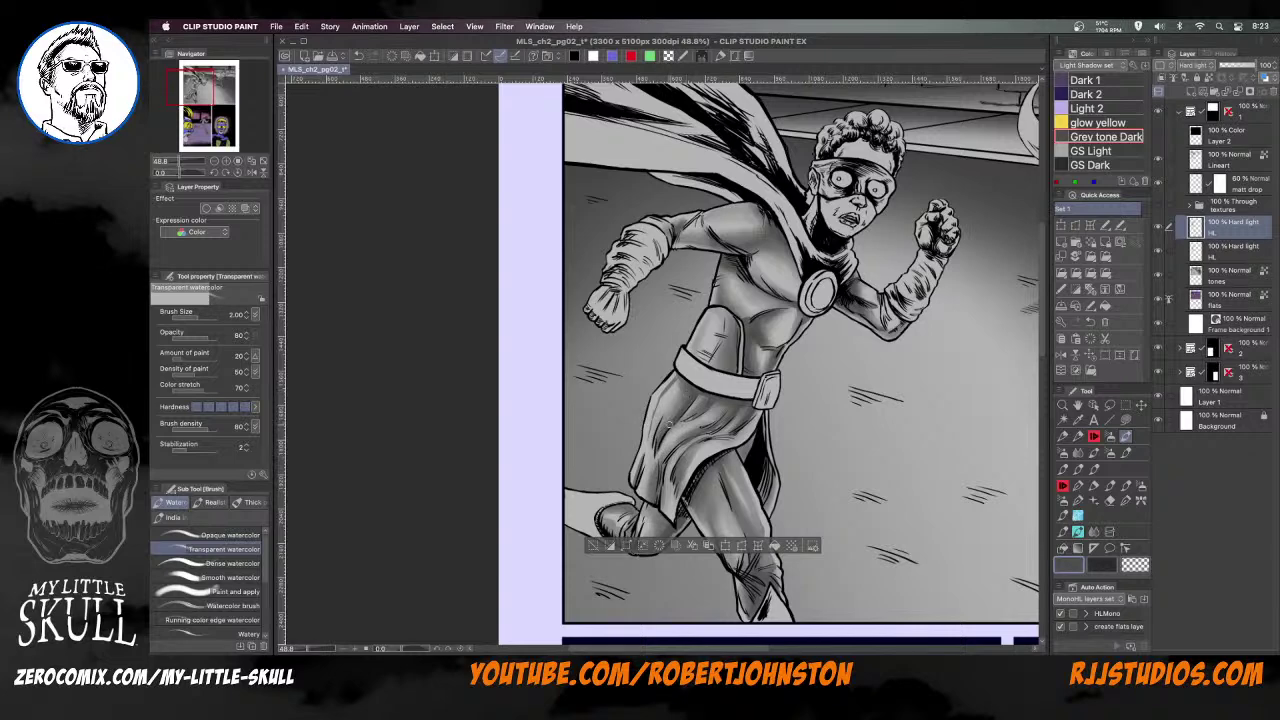
pyautogui.press(']')
pyautogui.press(']')
pyautogui.moveTo(730, 422); pyautogui.dragTo(734, 414)
pyautogui.scroll(-1, 872, 461)
# Merge the lower and upper HL layers down into the tones layer and clear the selection
pyautogui.click(1209, 245)
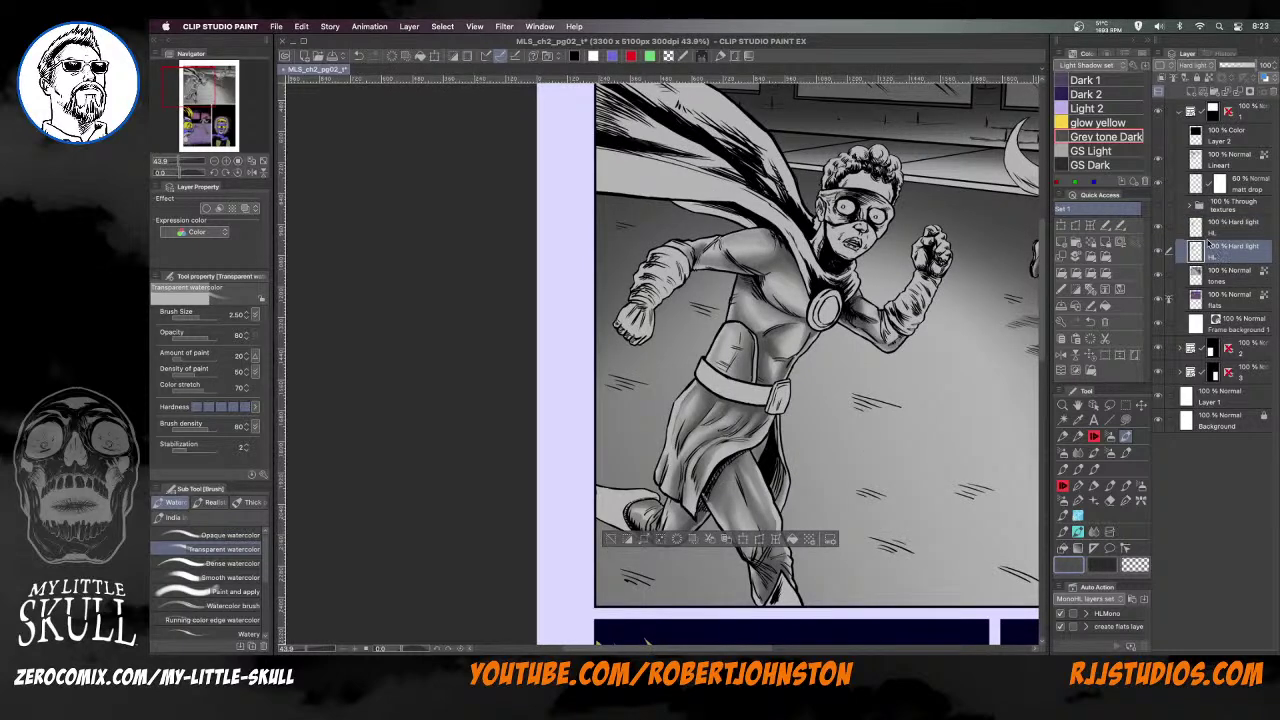
pyautogui.press('super+e')
pyautogui.click(1224, 228)
pyautogui.press('super+e')
pyautogui.press('super+d')
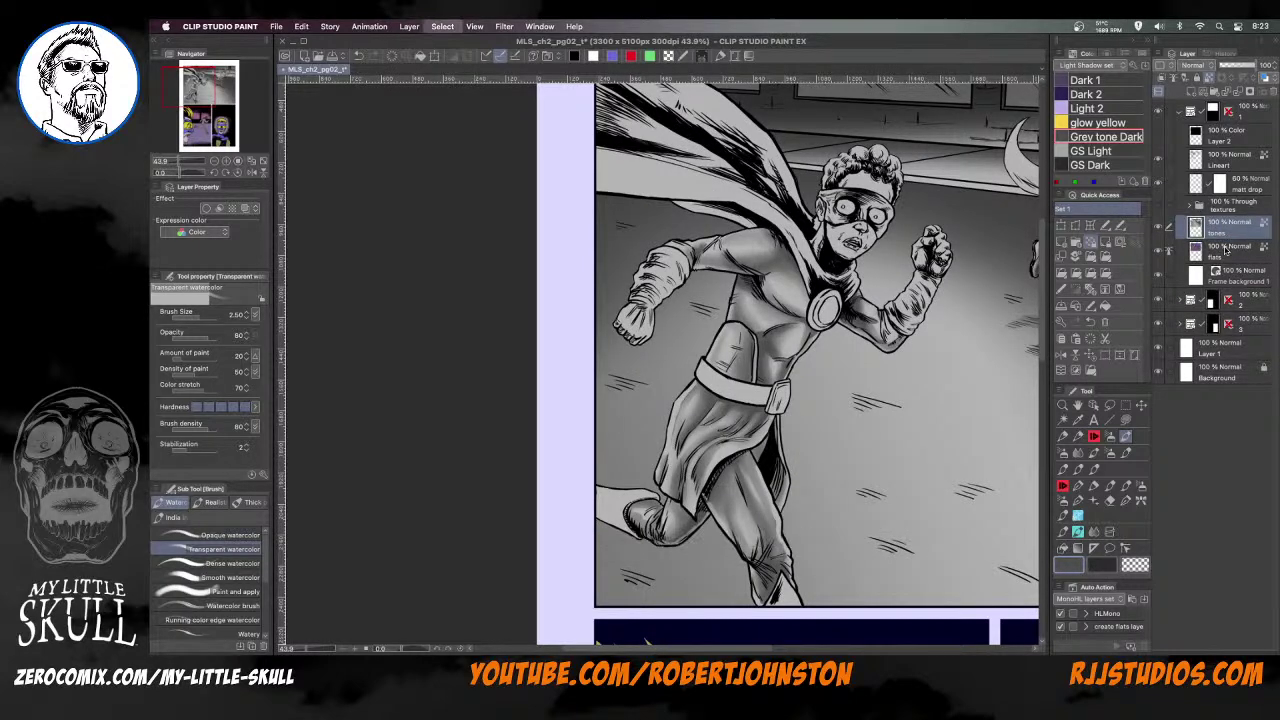
# Select the foreground runner's leg, arm and torso areas from the flats layer and add a Hard light HL layer above tones
pyautogui.click(1226, 252)
pyautogui.press('w')
pyautogui.click(748, 481)
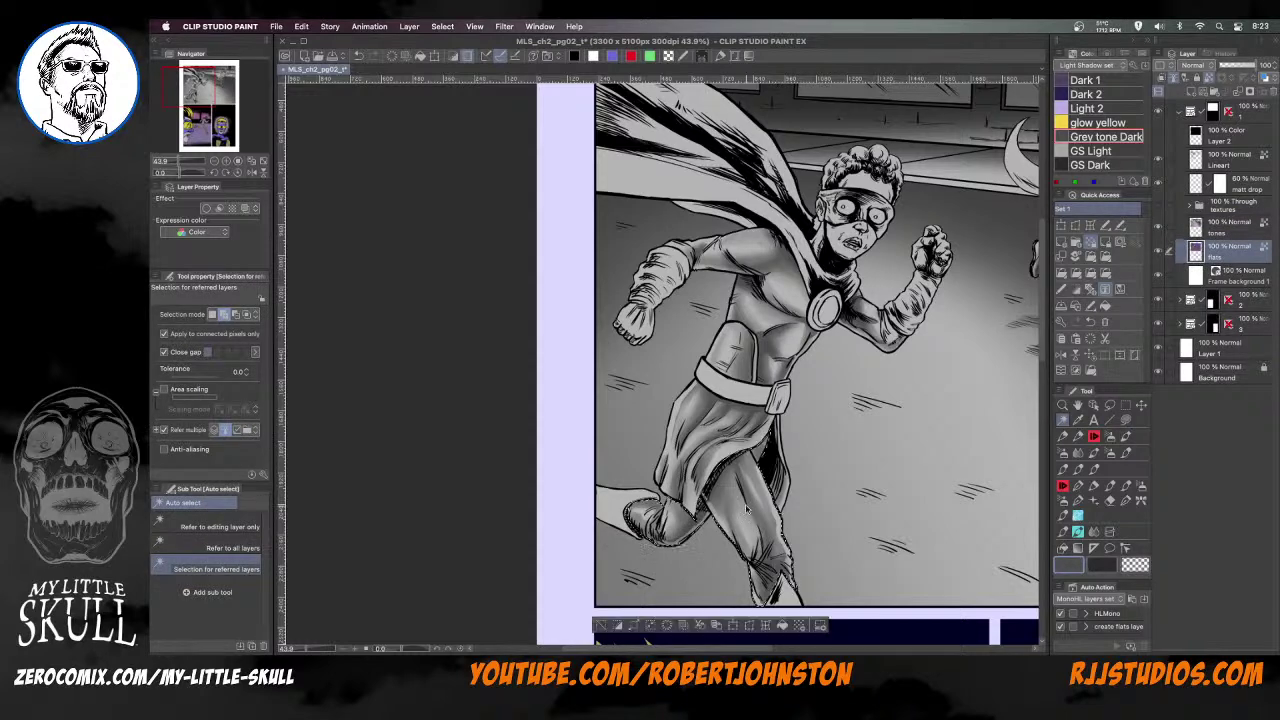
pyautogui.click(867, 322)
pyautogui.click(778, 281)
pyautogui.click(1224, 228)
pyautogui.click(1107, 272)
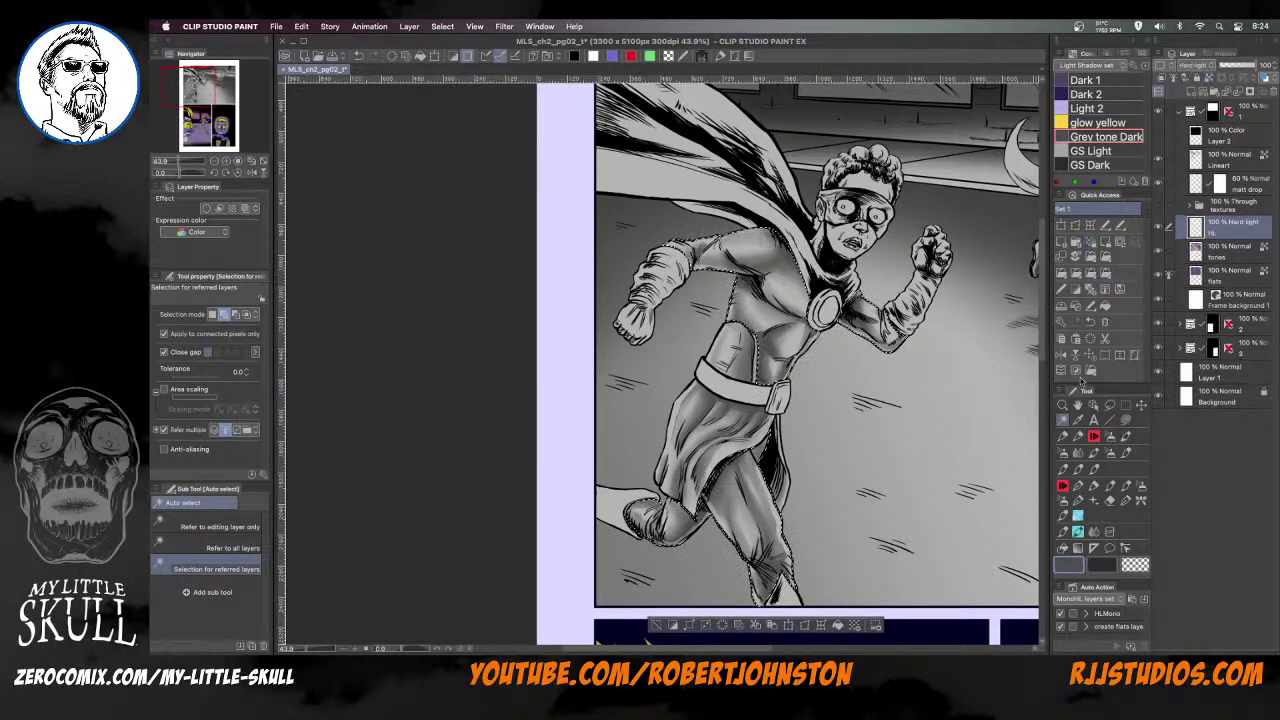
# Hide the selection outline and deepen soft shadows on the foreground runner's torso with the soft round brush, enlarging it up to 10.00
pyautogui.click(1110, 436)
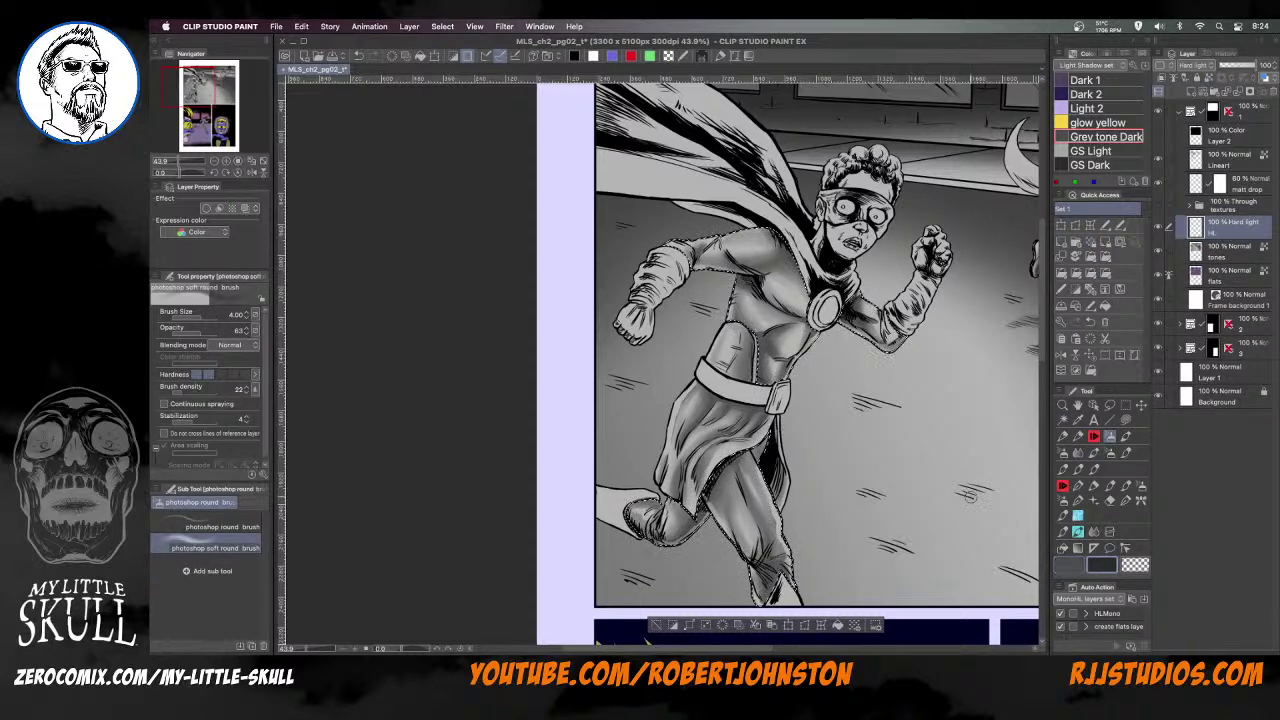
pyautogui.press('super+h')
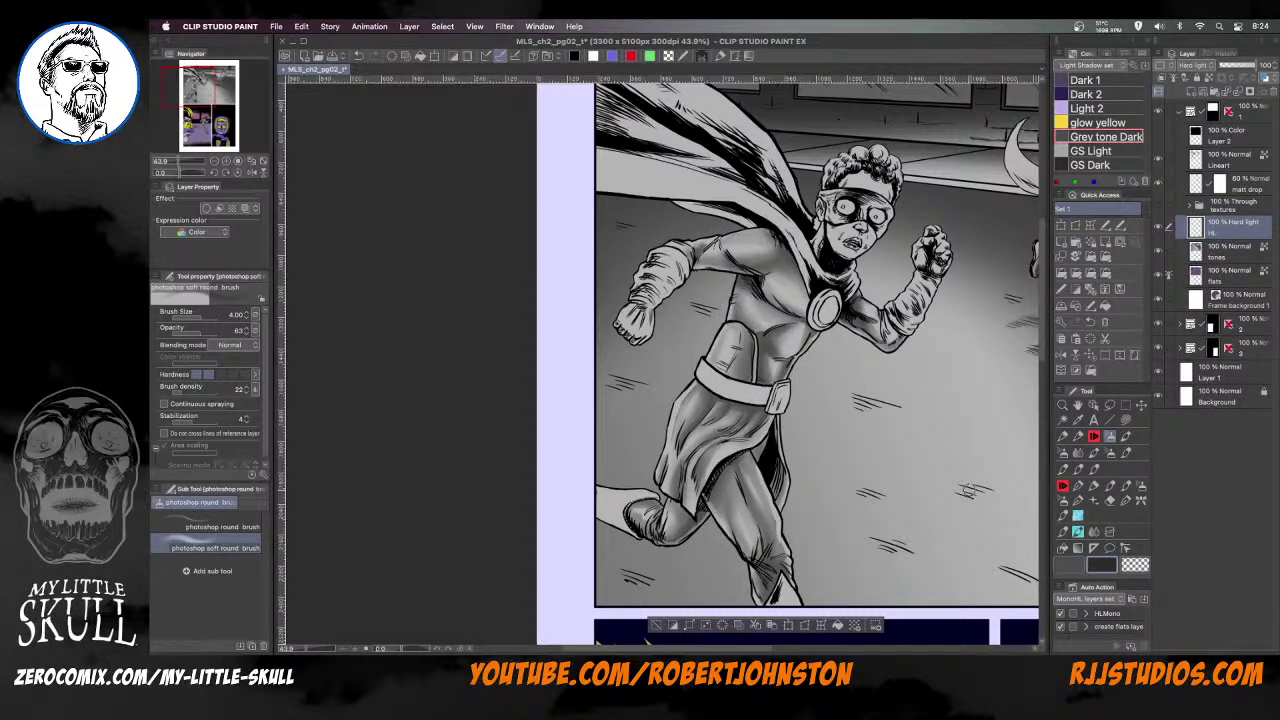
pyautogui.press(']')
pyautogui.press(']')
pyautogui.press(']')
pyautogui.press(']')
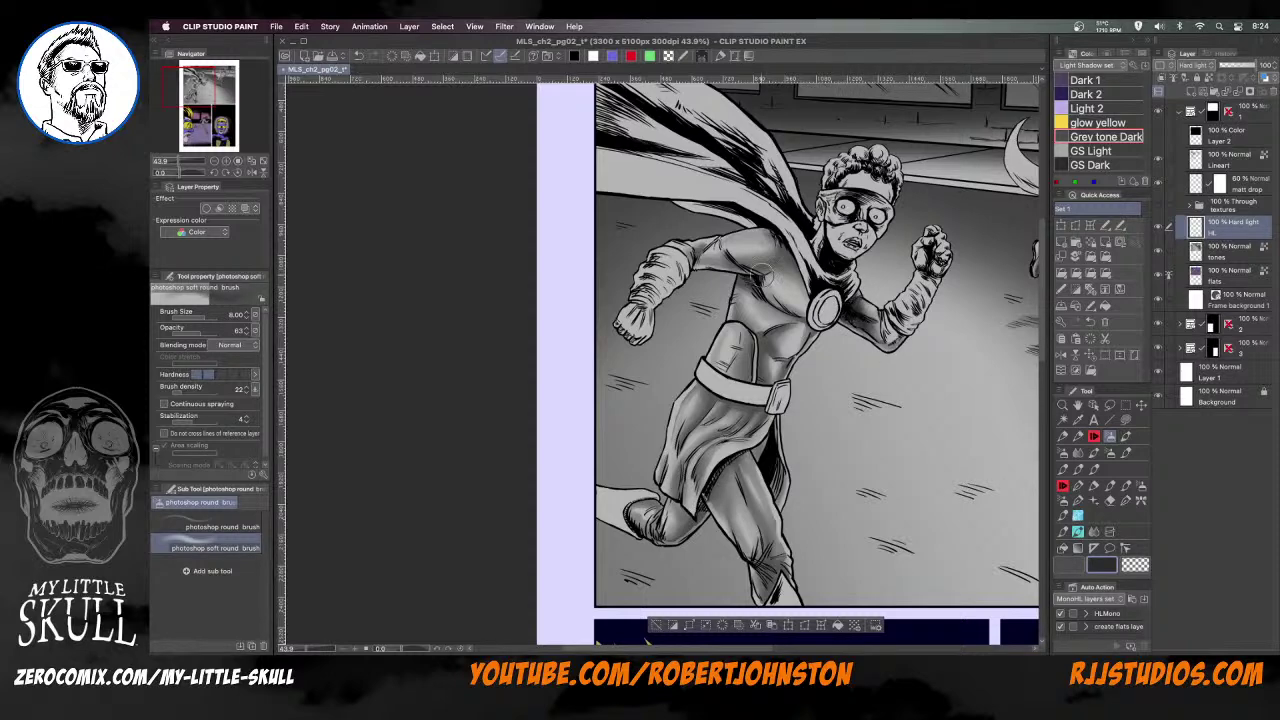
pyautogui.press(']')
pyautogui.press(']')
pyautogui.press(']')
pyautogui.press(']')
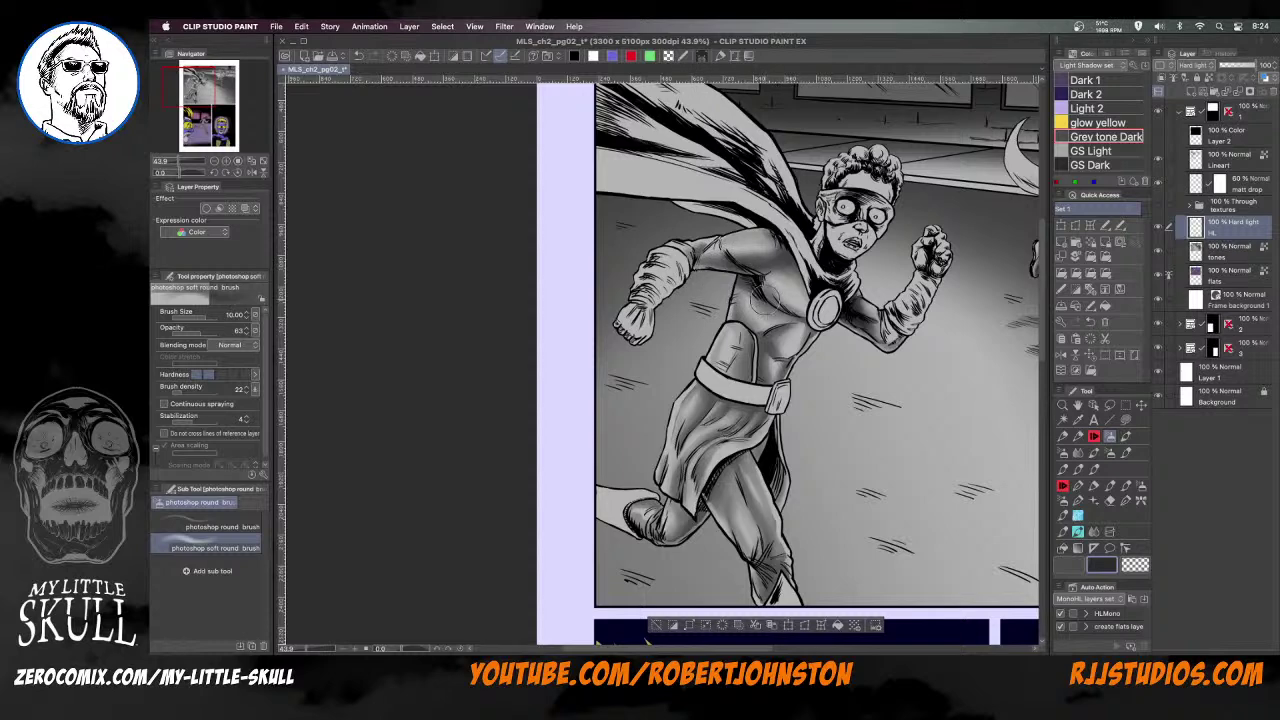
# Deepen the soft shadows on the foreground runner's legs with the soft round brush, starting at size 7.00
pyautogui.press('[')
pyautogui.press('[')
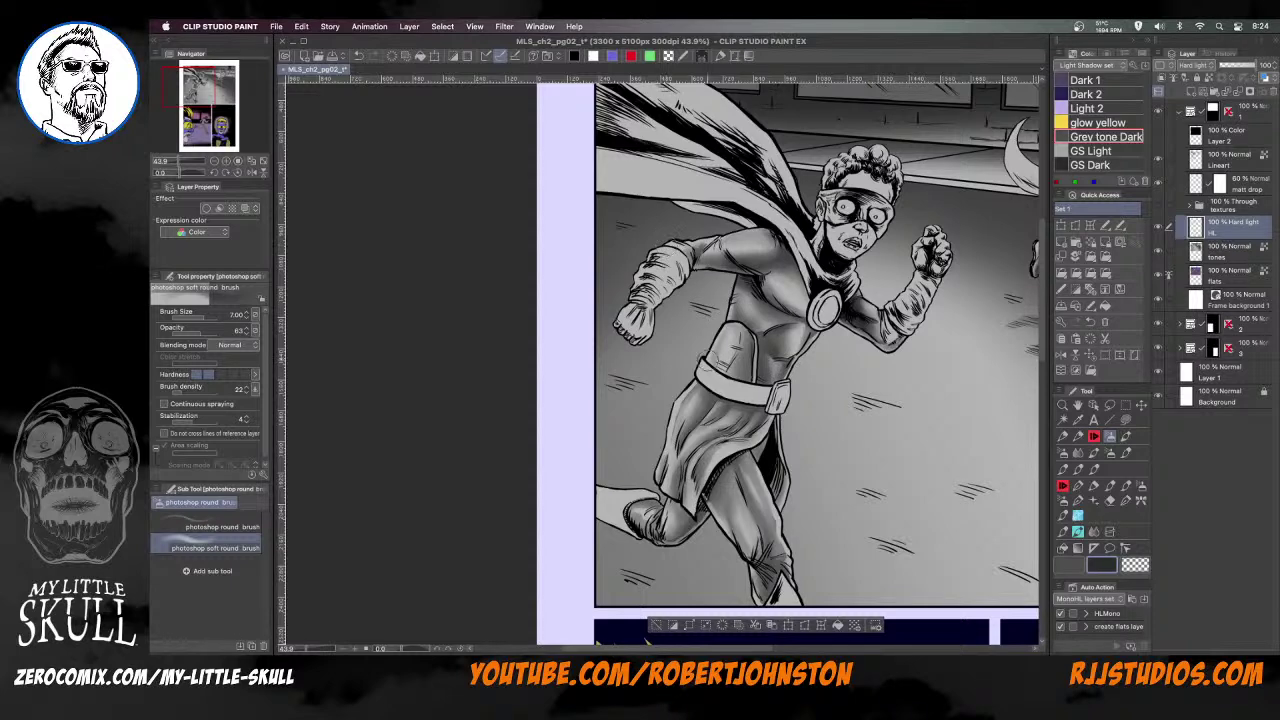
pyautogui.moveTo(764, 530)
pyautogui.mouseDown()
pyautogui.moveTo(766, 568)
pyautogui.moveTo(757, 533)
pyautogui.moveTo(760, 606)
pyautogui.mouseUp()
pyautogui.moveTo(719, 461)
pyautogui.mouseDown()
pyautogui.moveTo(728, 480)
pyautogui.moveTo(710, 490)
pyautogui.moveTo(722, 460)
pyautogui.mouseUp()
pyautogui.press(']')
pyautogui.moveTo(698, 502); pyautogui.dragTo(688, 524)
pyautogui.press('[')
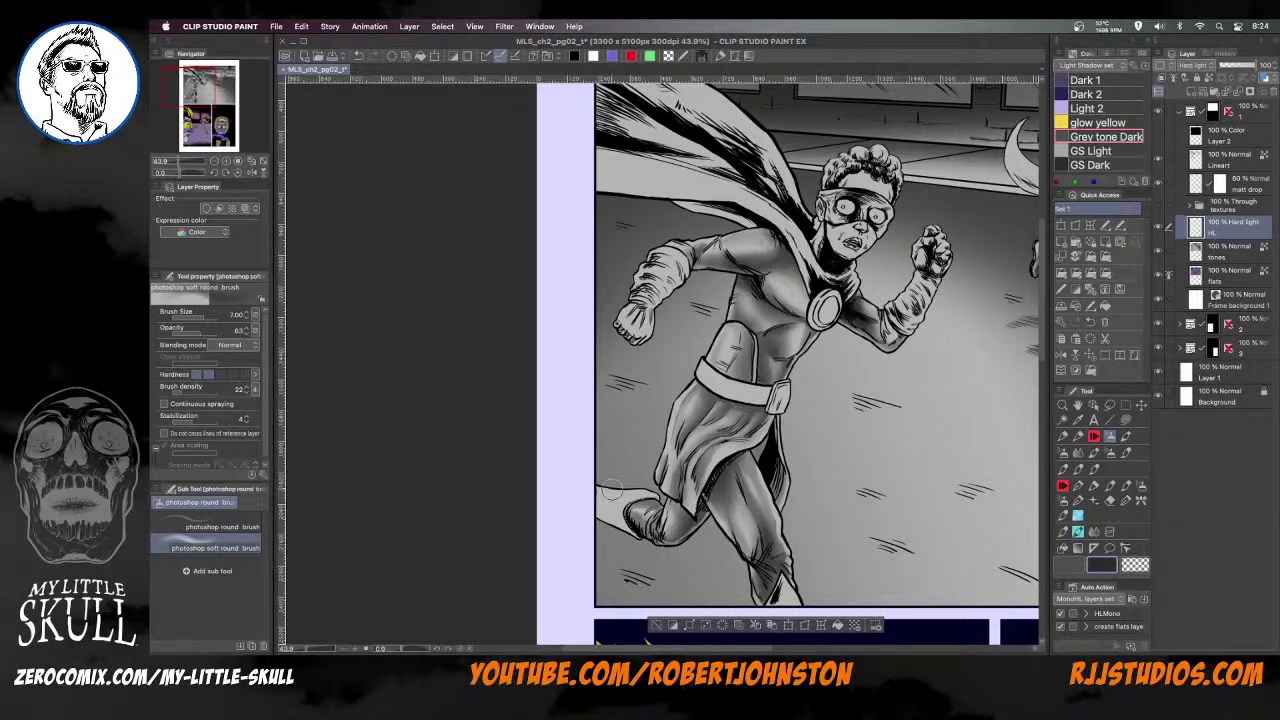
# Merge the HL layer with the bodysuit's soft shadows down into the tones layer
pyautogui.scroll(-2, 683, 354)
pyautogui.moveTo(859, 361); pyautogui.dragTo(727, 339)
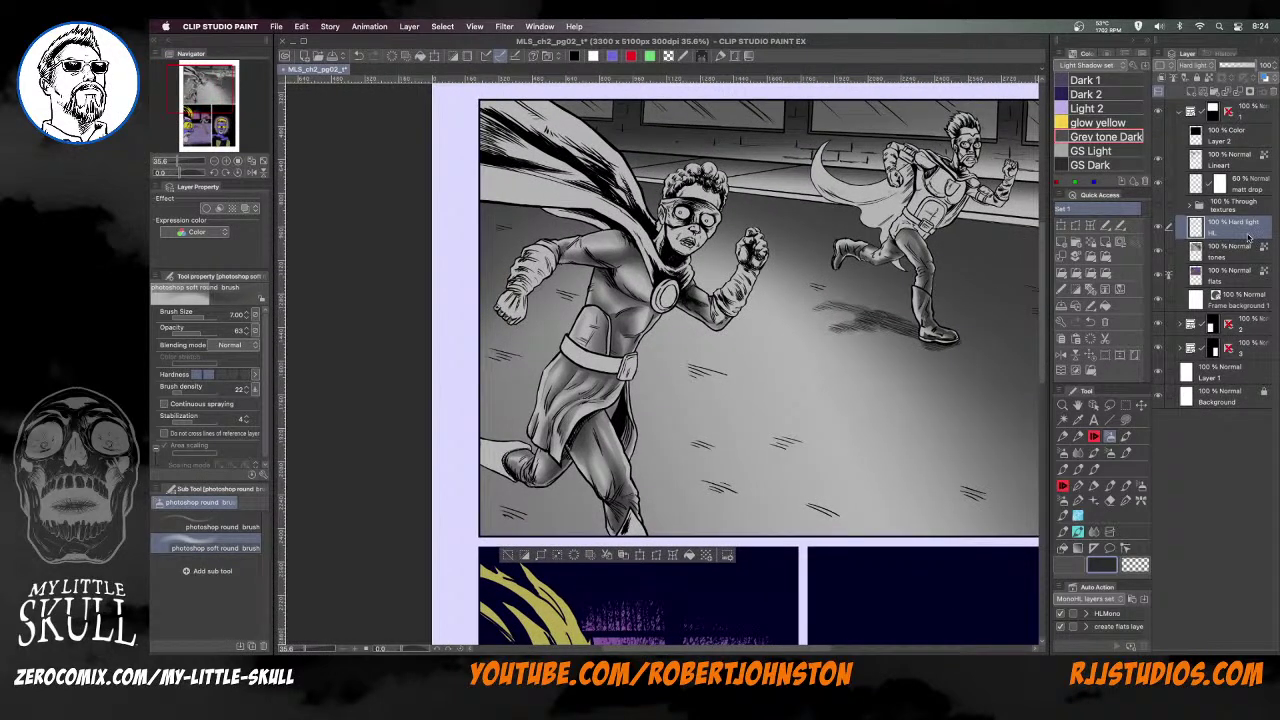
pyautogui.press('super+e')
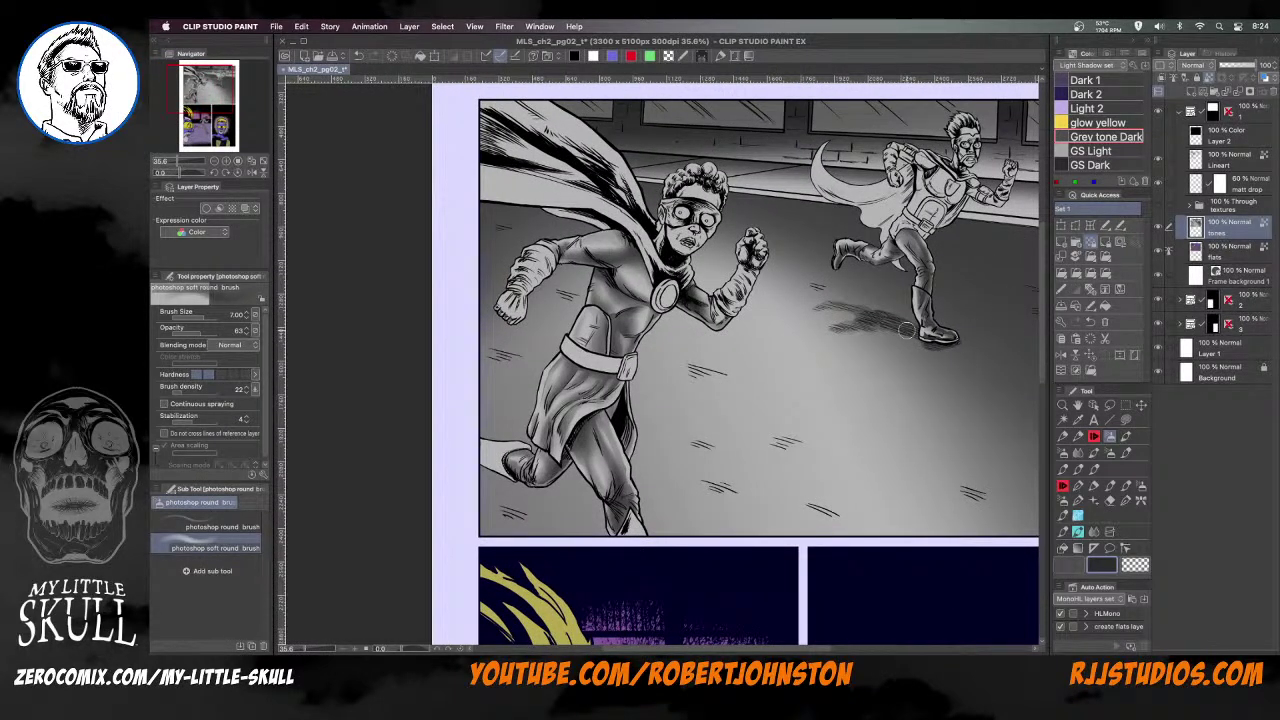
# Examine the grey shading on both runners across the whole first panel and up close
pyautogui.scroll(-1, 905, 330)
pyautogui.moveTo(881, 318); pyautogui.dragTo(766, 363)
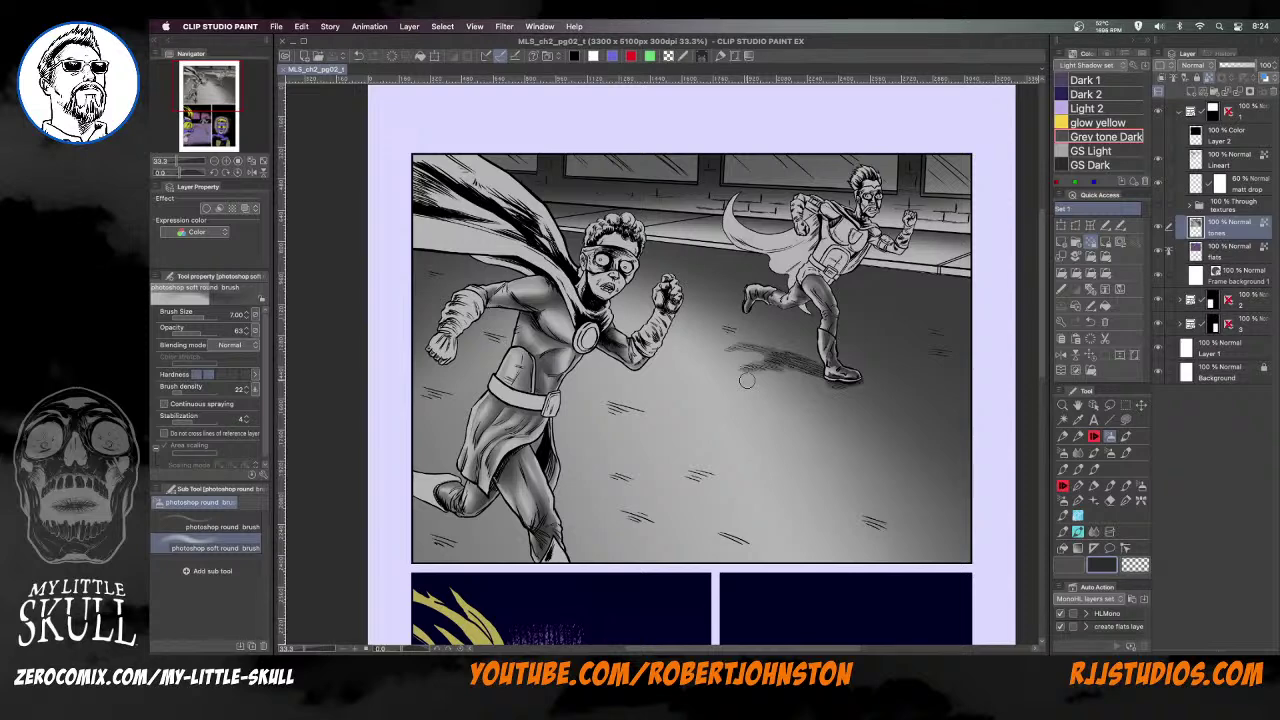
pyautogui.scroll(1, 747, 380)
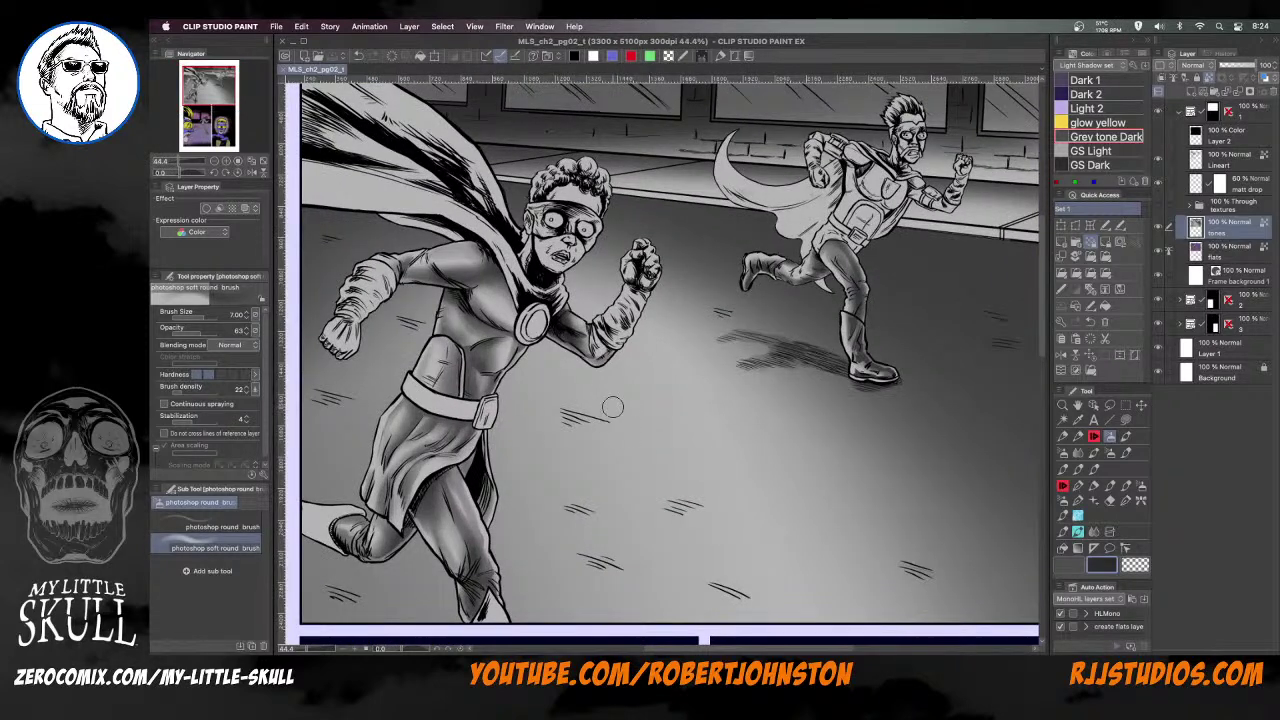
pyautogui.press('space')
pyautogui.moveTo(588, 435); pyautogui.dragTo(702, 441)
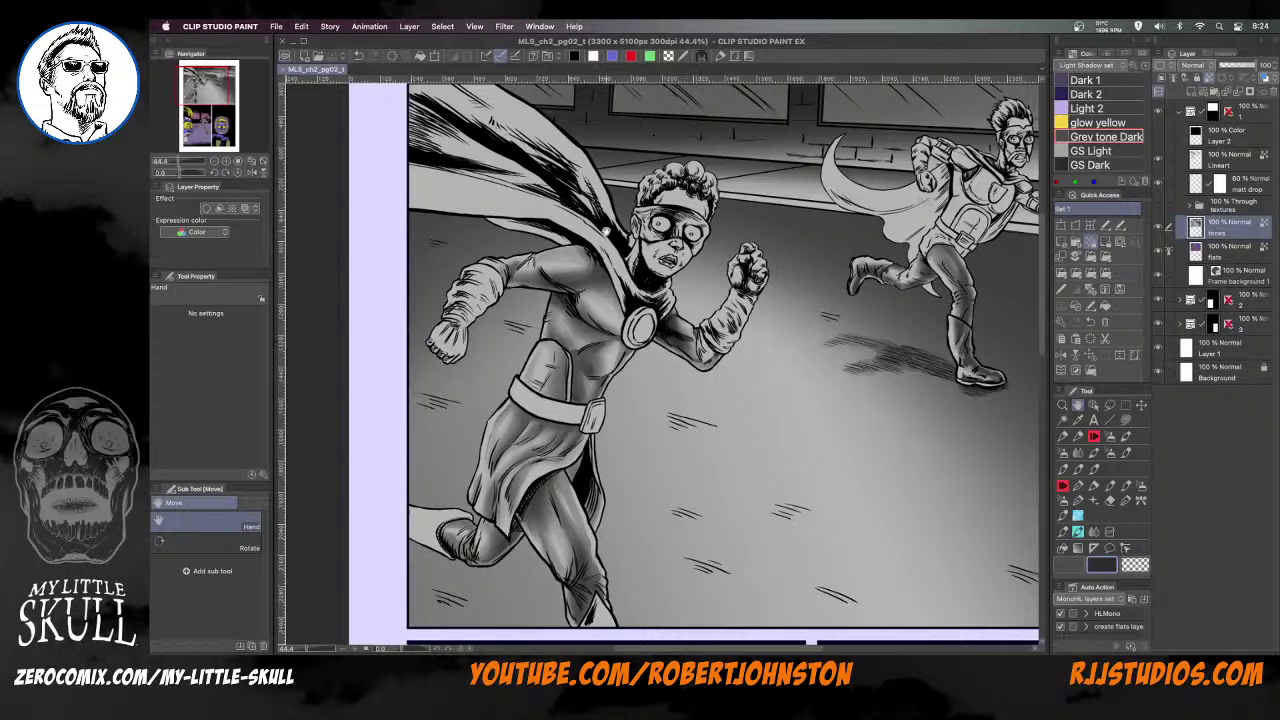
pyautogui.moveTo(668, 492)
pyautogui.mouseDown()
pyautogui.moveTo(677, 508)
pyautogui.moveTo(676, 495)
pyautogui.mouseUp()
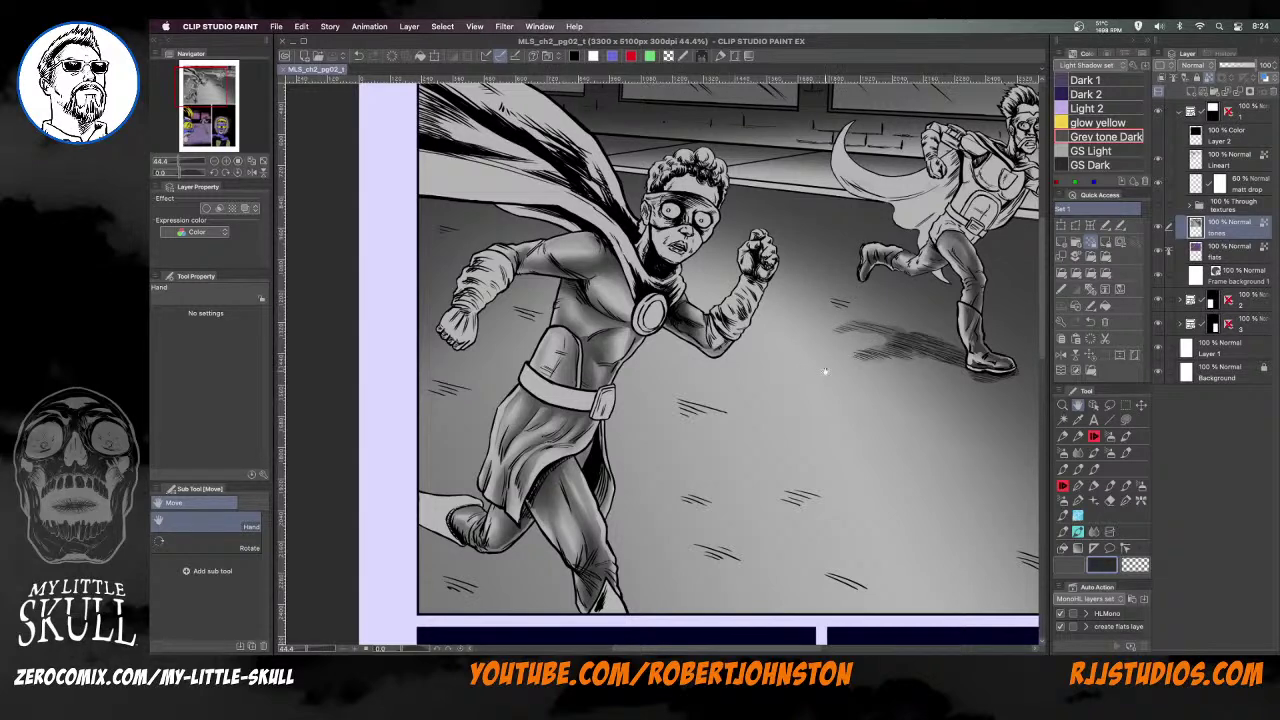
pyautogui.scroll(-2, 844, 368)
pyautogui.moveTo(875, 358); pyautogui.dragTo(785, 368)
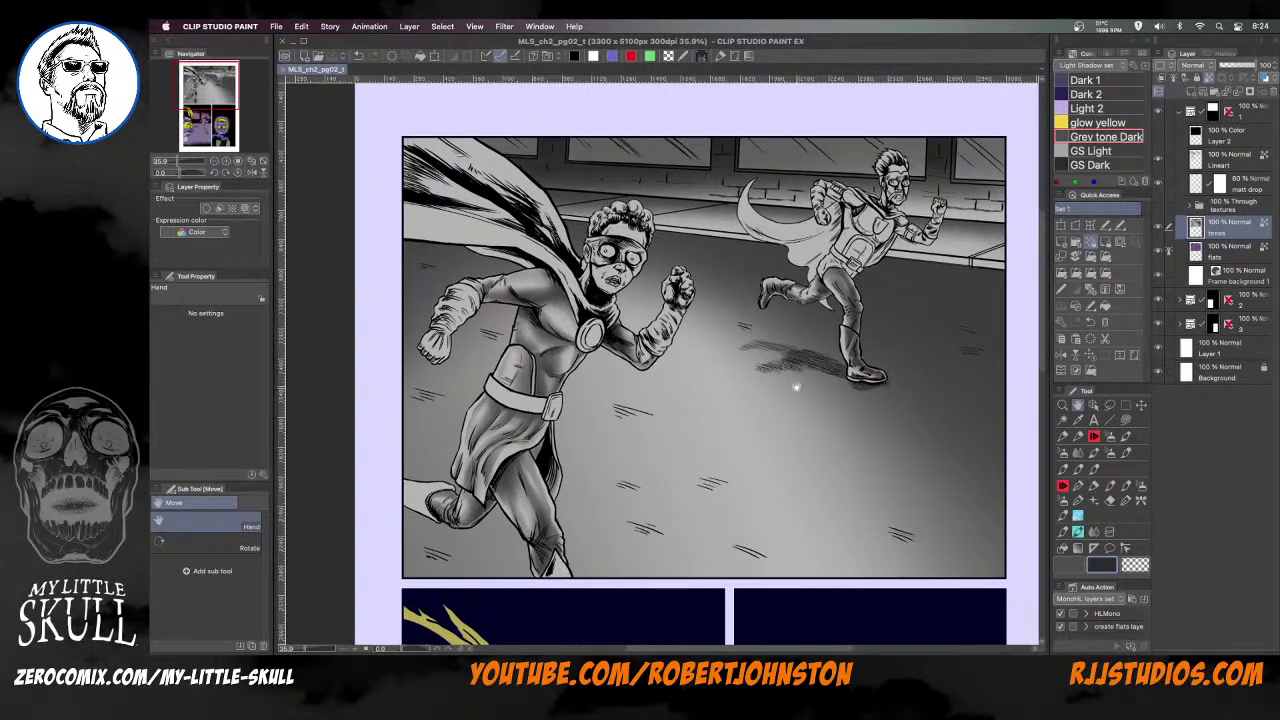
pyautogui.scroll(1, 796, 386)
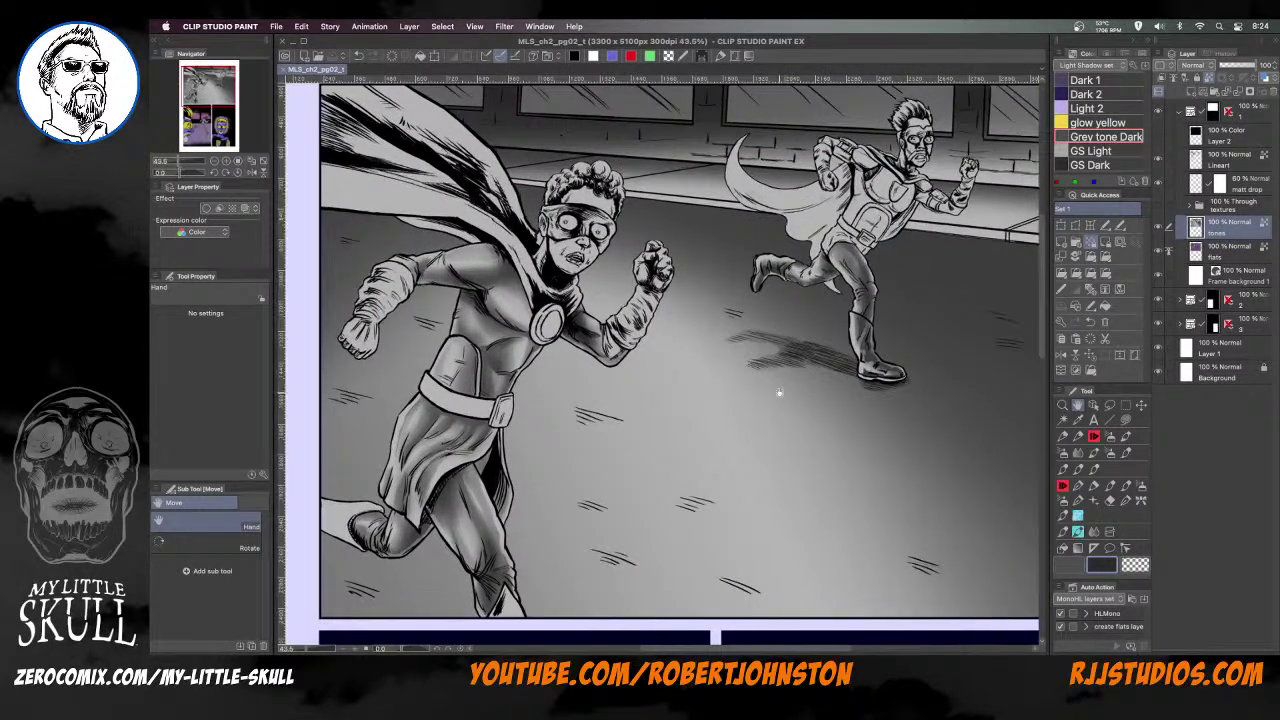
pyautogui.scroll(1, 788, 384)
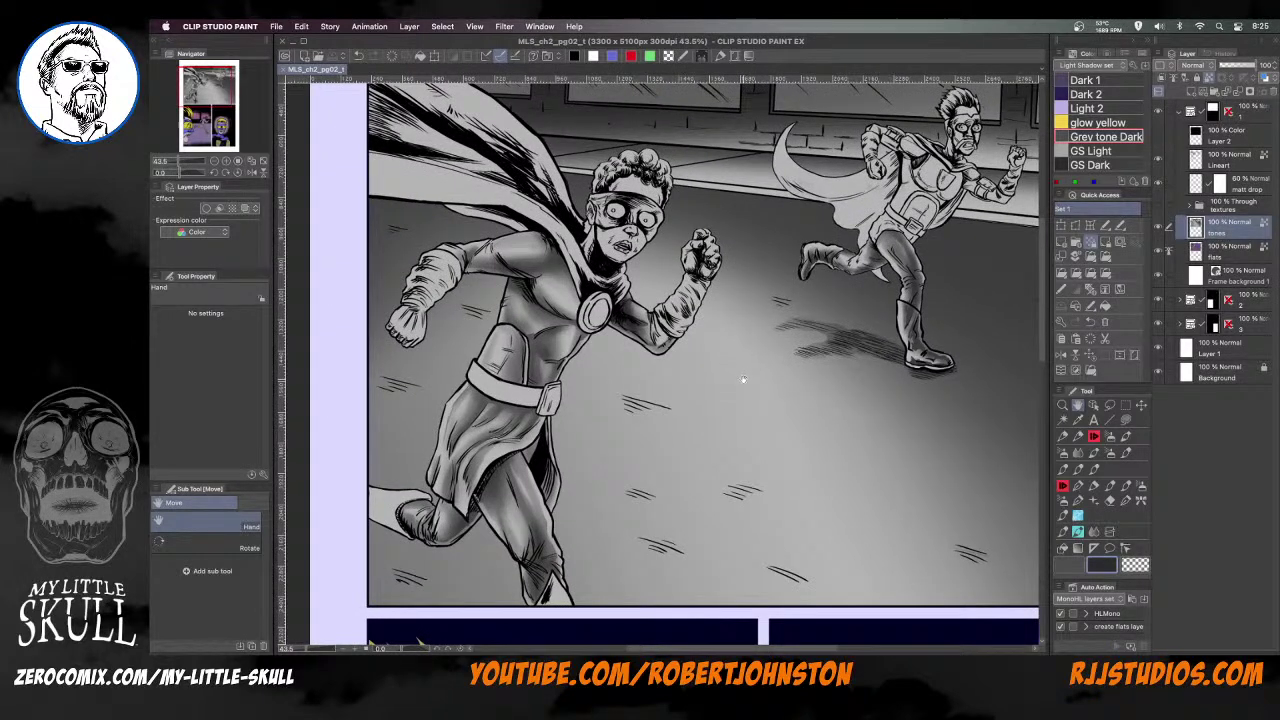